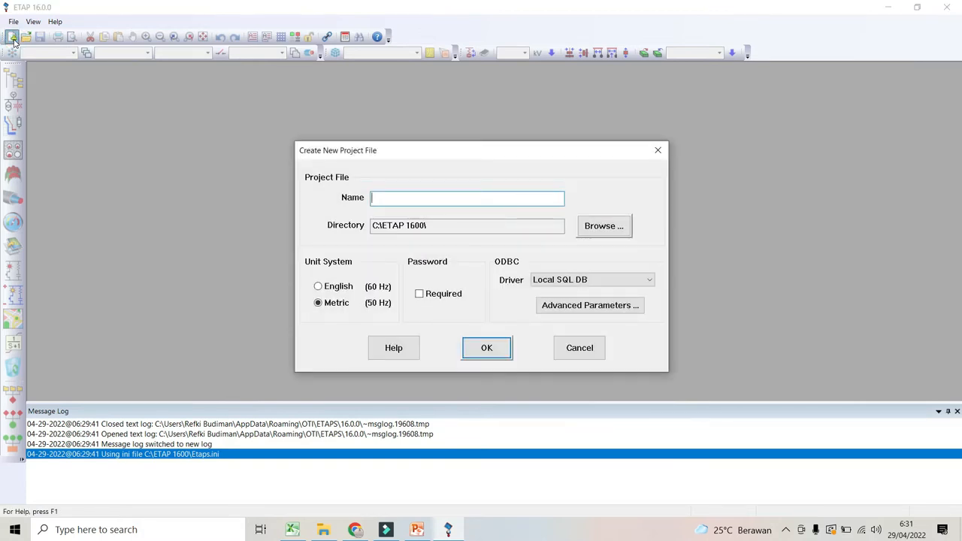
Create a metric project named "Setting Relay IDMT" and maximize its one-line diagram window.
{"action": "type", "text": "Setting Rela"}
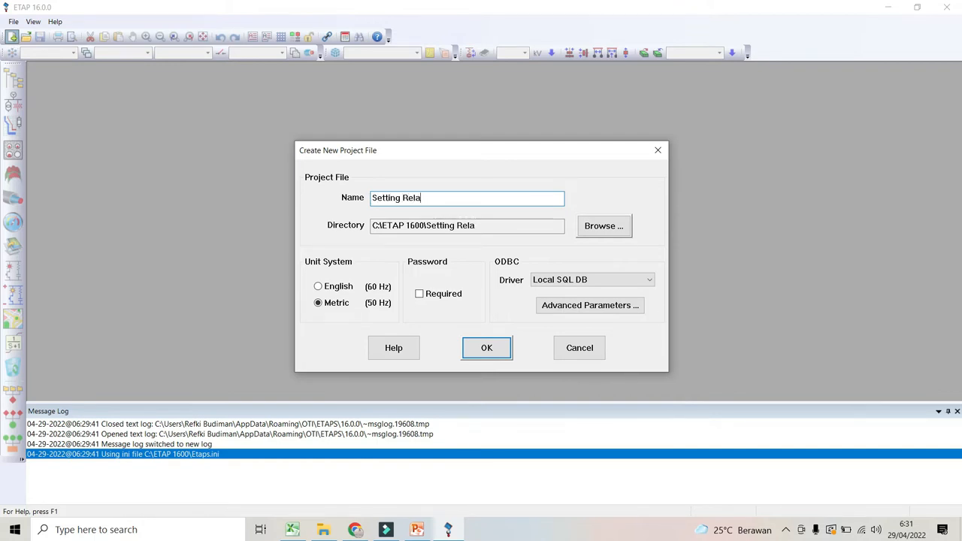
{"action": "type", "text": "y IDMT"}
{"action": "left_click", "coordinate": [494, 348]}
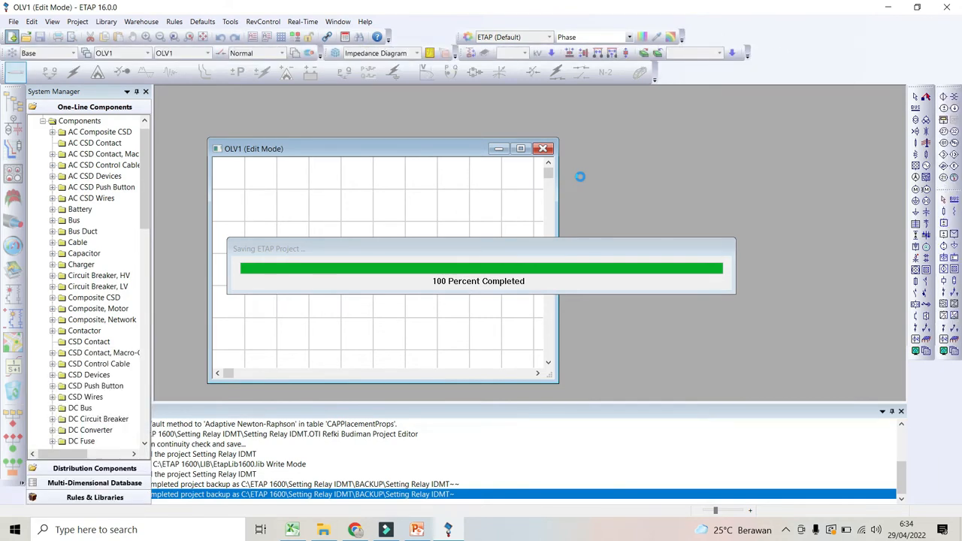
{"action": "left_click", "coordinate": [521, 149]}
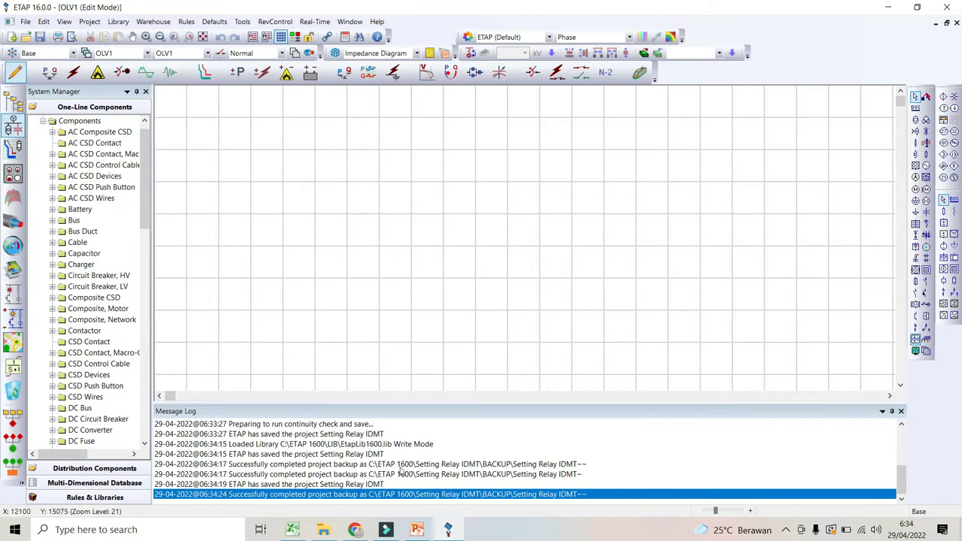
Consult the IDMT relay example slide in PowerPoint, then return to ETAP and place a power grid near the diagram's upper edge.
{"action": "left_click", "coordinate": [416, 529]}
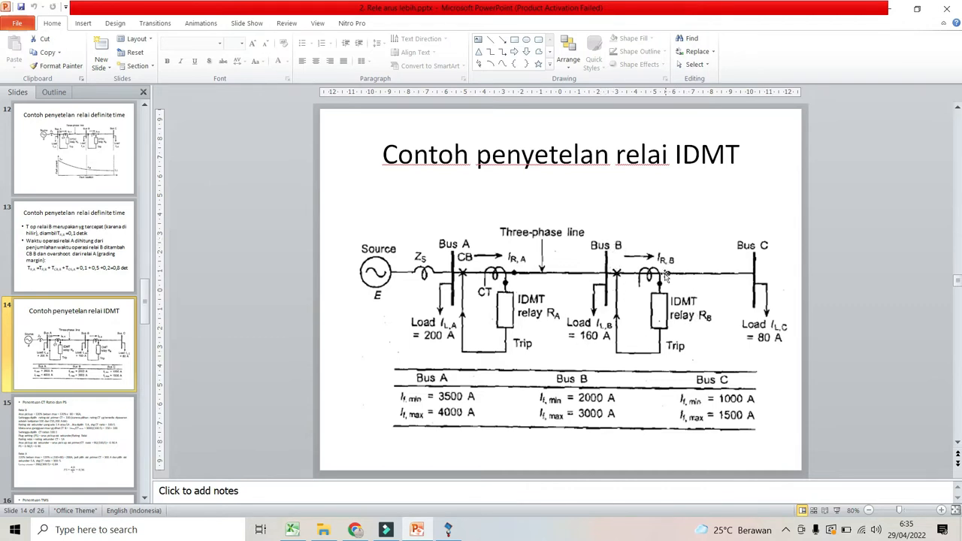
{"action": "left_click", "coordinate": [461, 522]}
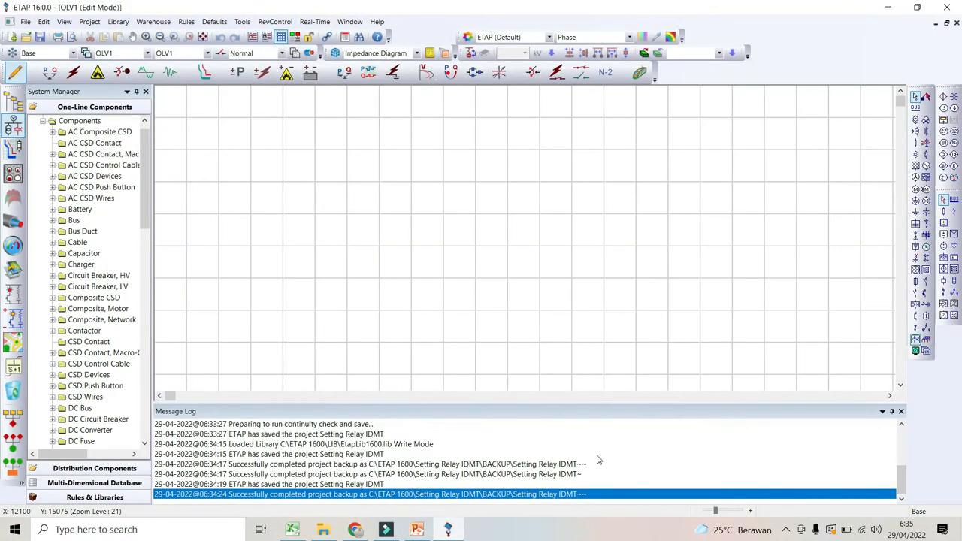
{"action": "left_click", "coordinate": [915, 167]}
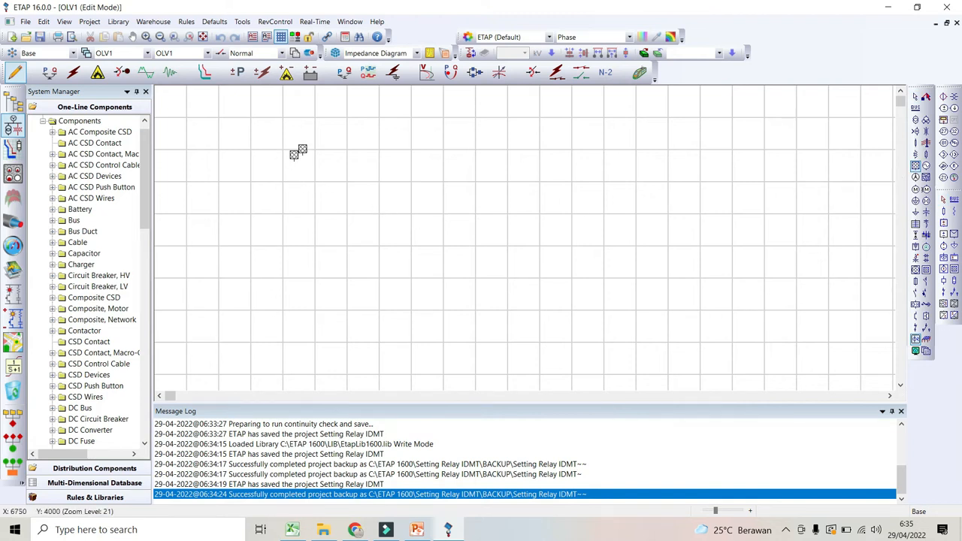
{"action": "left_click", "coordinate": [414, 115]}
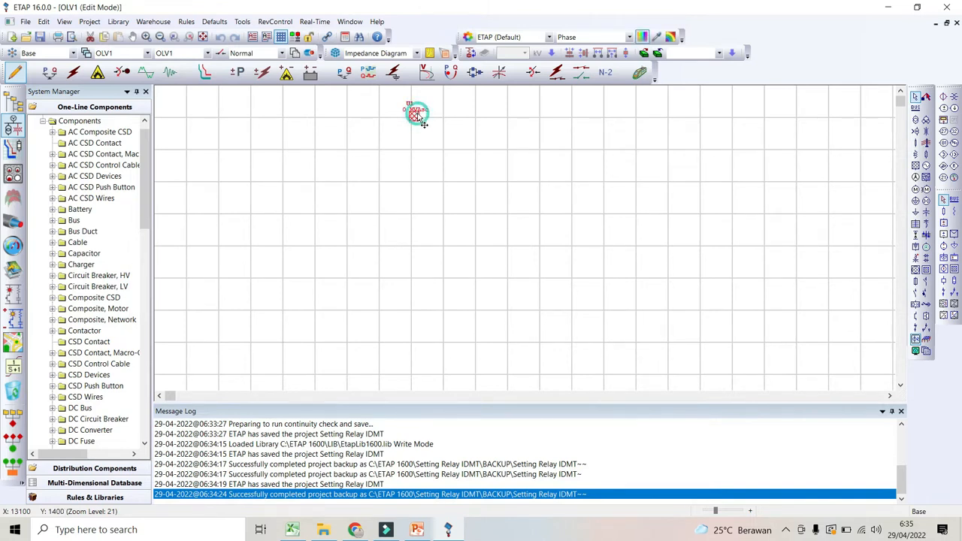
Set the power grid's rated voltage to 20 kV, checking the source on the PowerPoint example slide.
{"action": "double_click", "coordinate": [415, 116]}
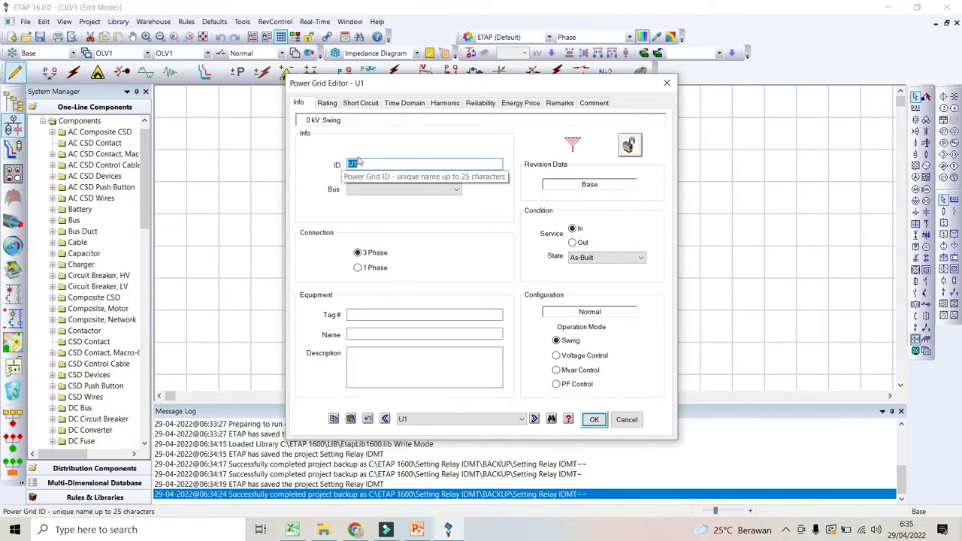
{"action": "left_click", "coordinate": [328, 105]}
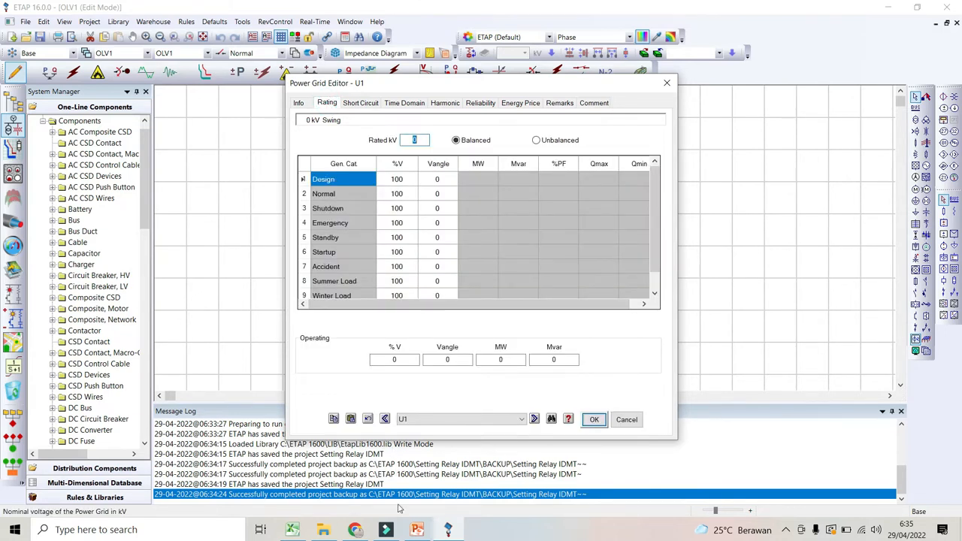
{"action": "left_click", "coordinate": [418, 531]}
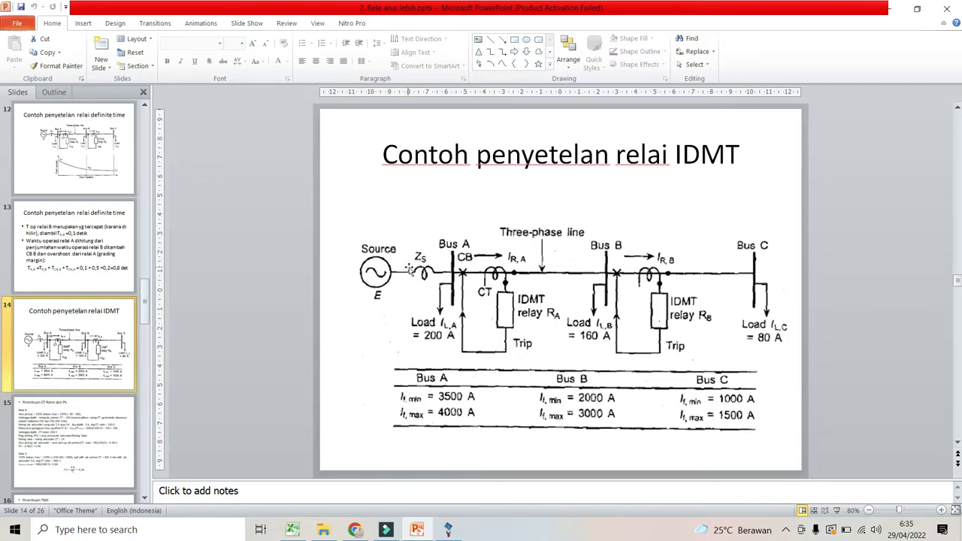
{"action": "left_click", "coordinate": [448, 531]}
{"action": "type", "text": "20"}
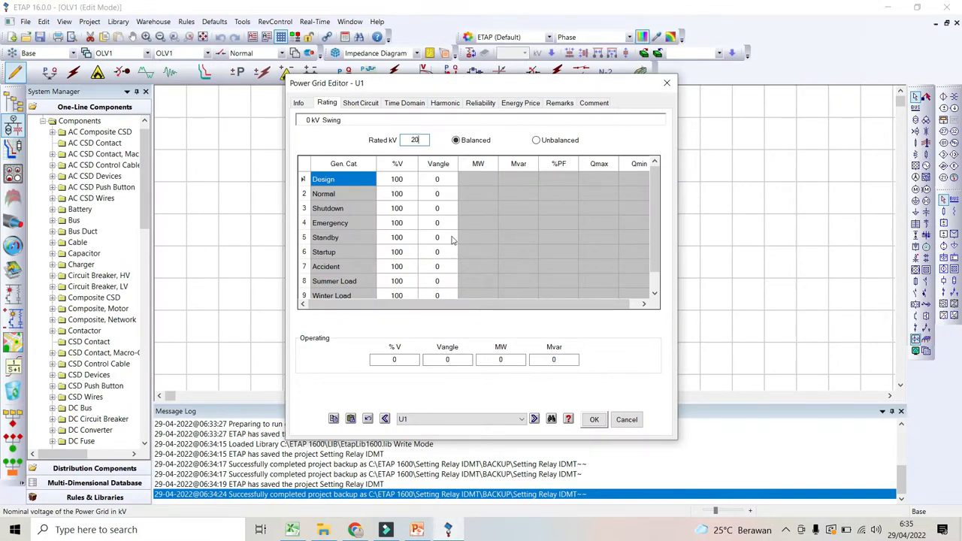
Give the power grid delta grounding and a three-phase short-circuit rating of 1000 MVAsc with an X/R of 5.
{"action": "left_click", "coordinate": [364, 106]}
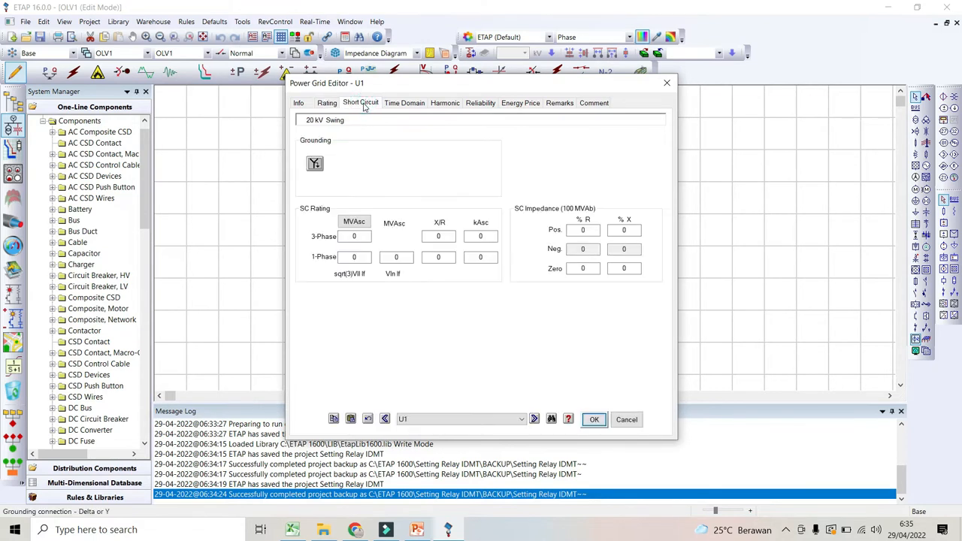
{"action": "left_click", "coordinate": [315, 164]}
{"action": "left_click", "coordinate": [355, 236]}
{"action": "type", "text": "2"}
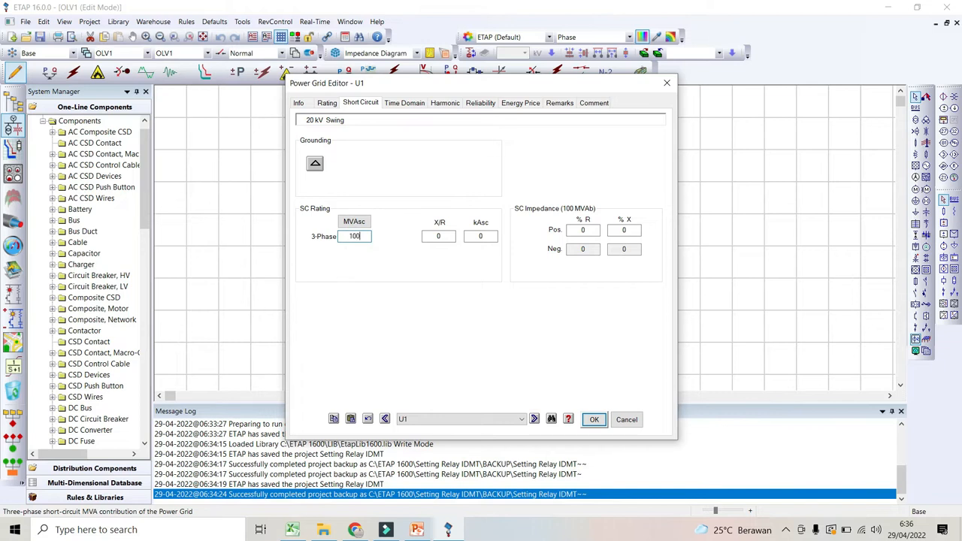
{"action": "key", "text": "Tab"}
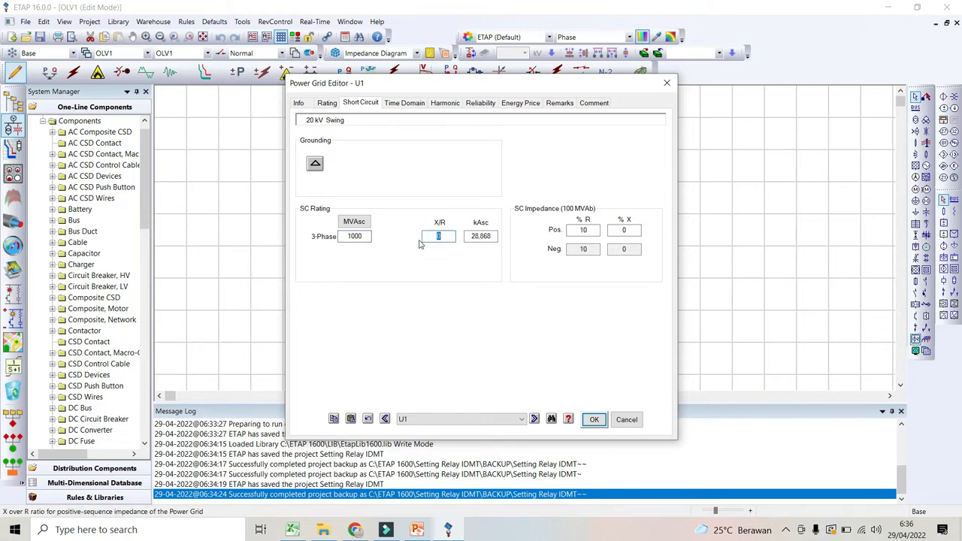
{"action": "key", "text": "Tab"}
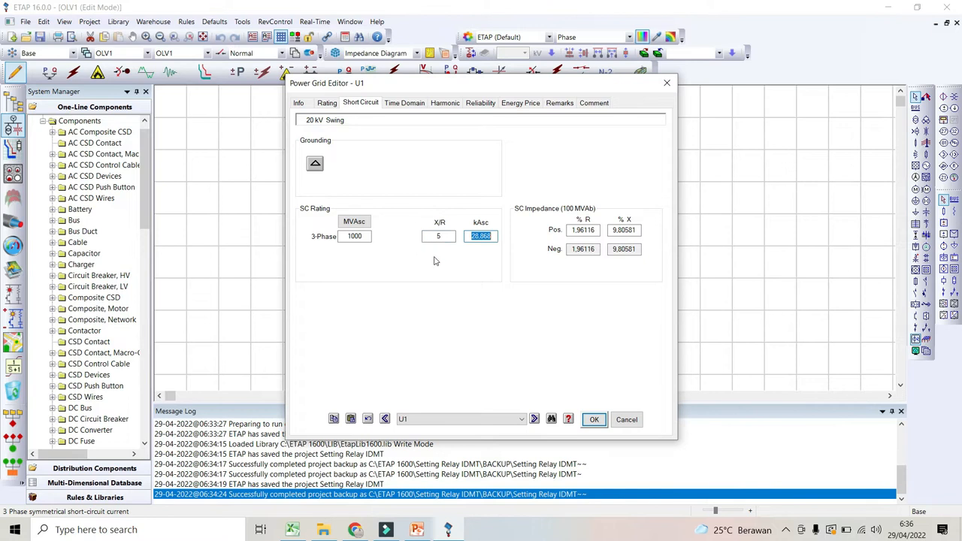
{"action": "left_click", "coordinate": [592, 420]}
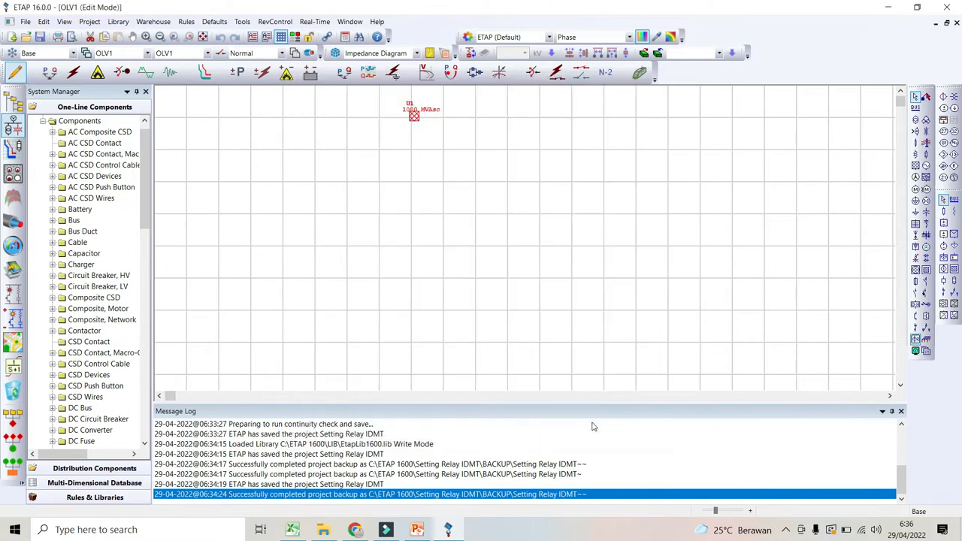
Check the PowerPoint example slide, then place a two-winding transformer below the power grid in ETAP and connect its primary to the grid.
{"action": "left_click", "coordinate": [422, 531]}
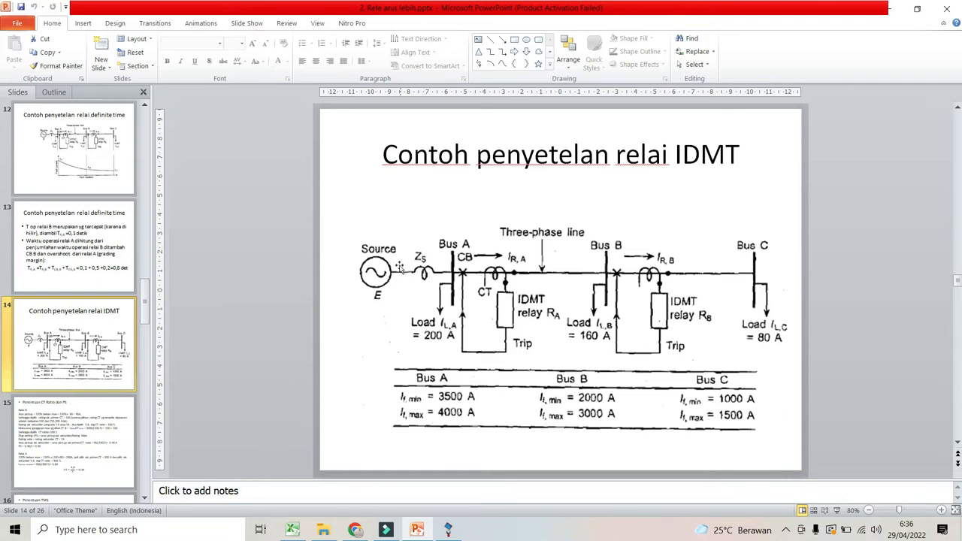
{"action": "left_click", "coordinate": [456, 533]}
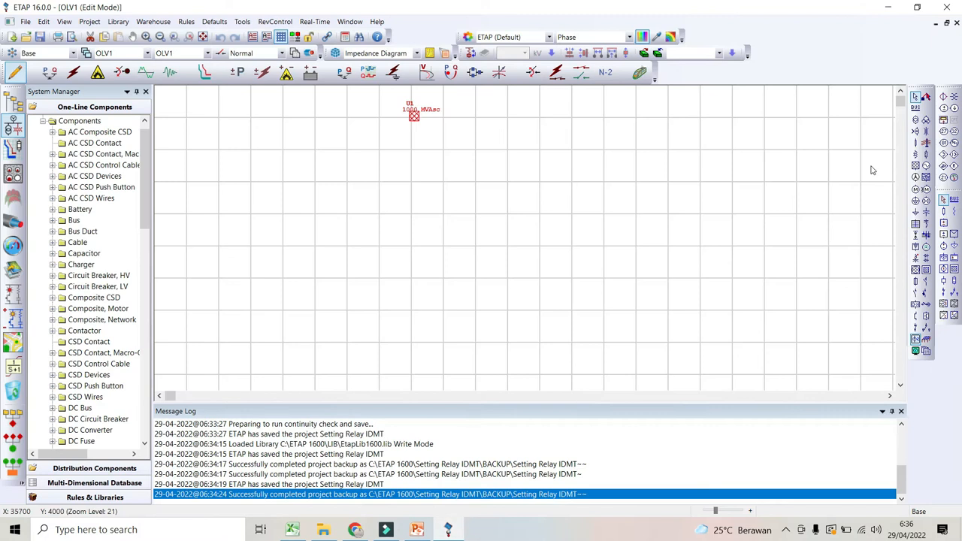
{"action": "left_click", "coordinate": [915, 122]}
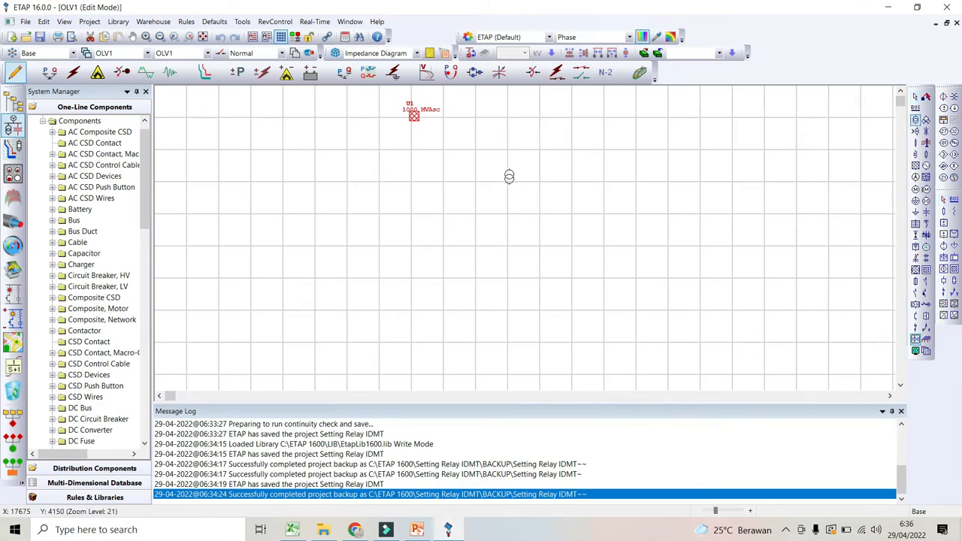
{"action": "left_click", "coordinate": [413, 122]}
{"action": "mouse_move", "coordinate": [413, 123]}
{"action": "left_mouse_down"}
{"action": "mouse_move", "coordinate": [413, 156]}
{"action": "mouse_move", "coordinate": [415, 146]}
{"action": "left_mouse_up"}
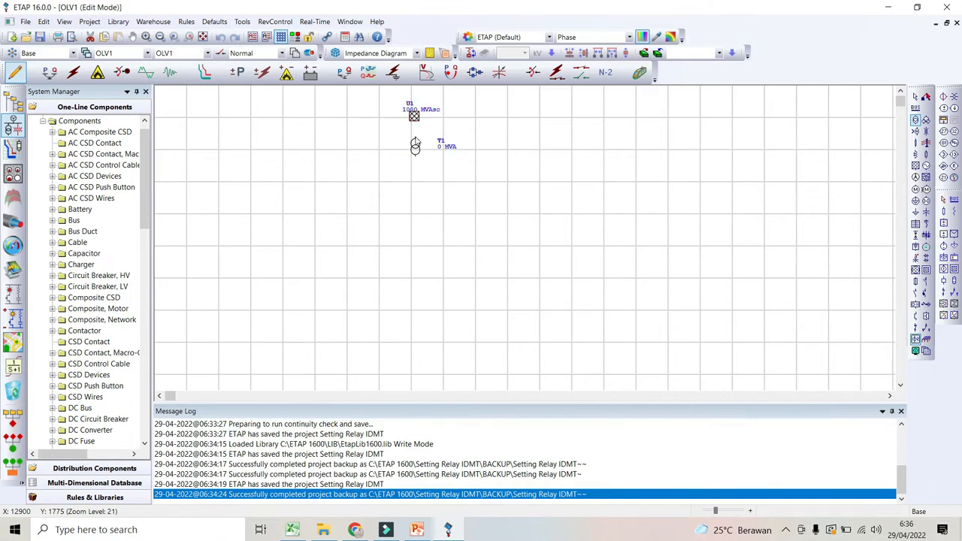
{"action": "left_click", "coordinate": [418, 149]}
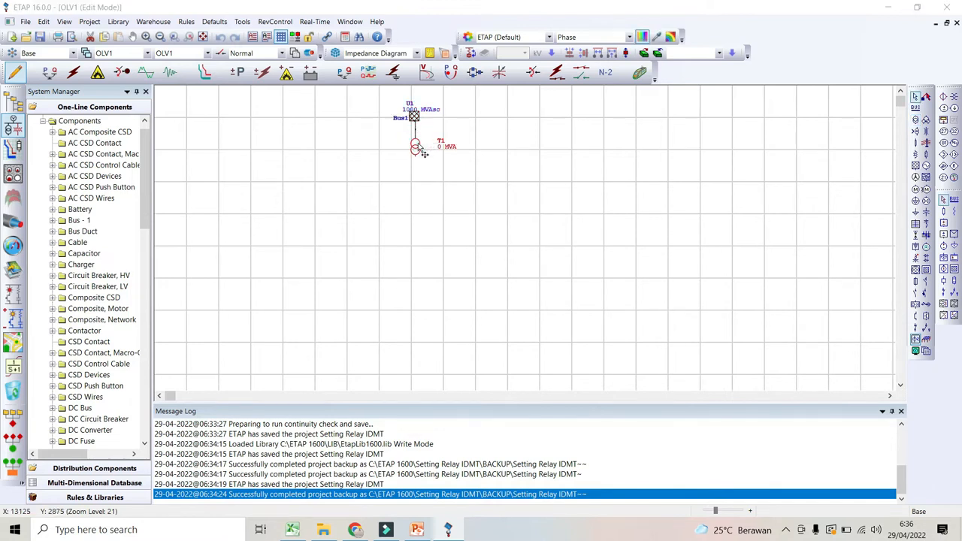
Set the transformer's secondary voltage to 6.3 kV and its rated power to 10 MVA.
{"action": "double_click", "coordinate": [418, 146]}
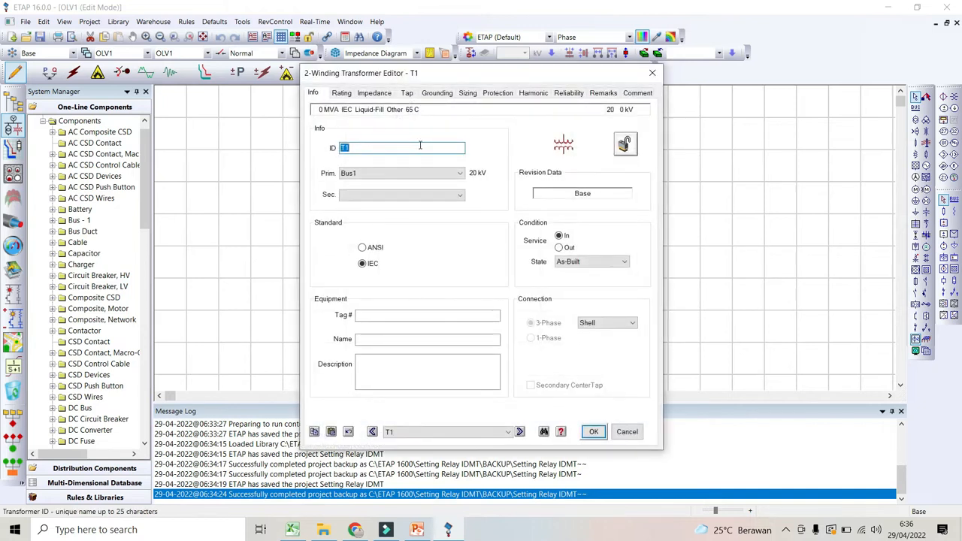
{"action": "left_click", "coordinate": [342, 93]}
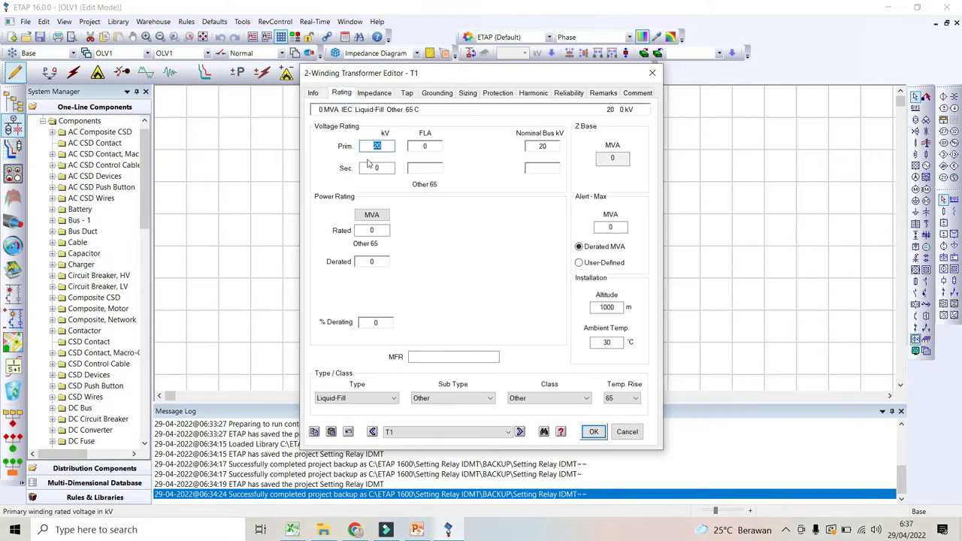
{"action": "left_click", "coordinate": [387, 166]}
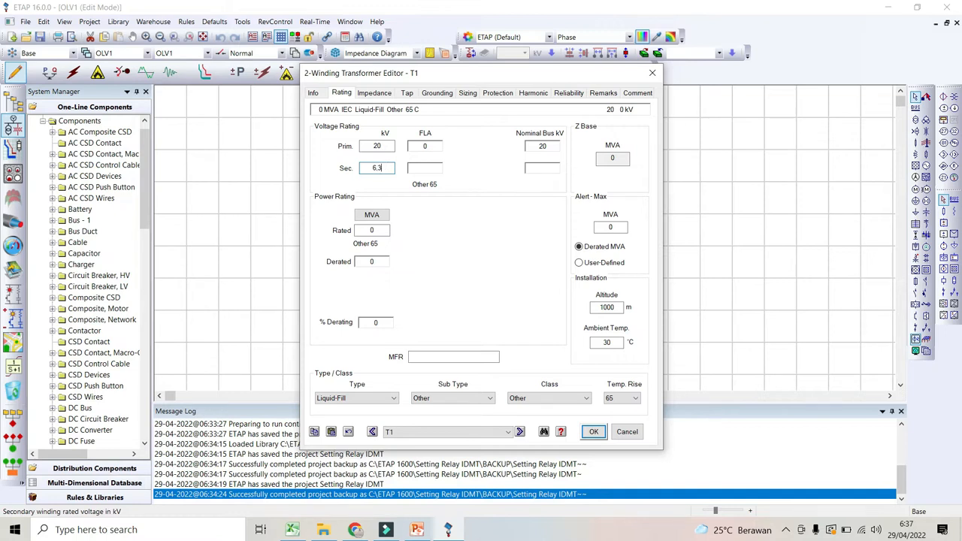
{"action": "left_click", "coordinate": [379, 232]}
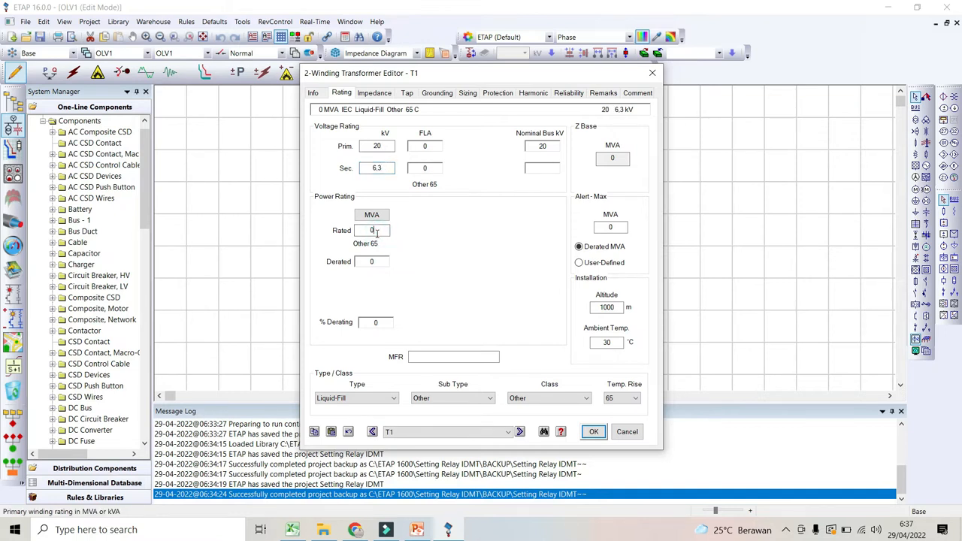
{"action": "double_click", "coordinate": [372, 231]}
{"action": "key", "text": "Tab"}
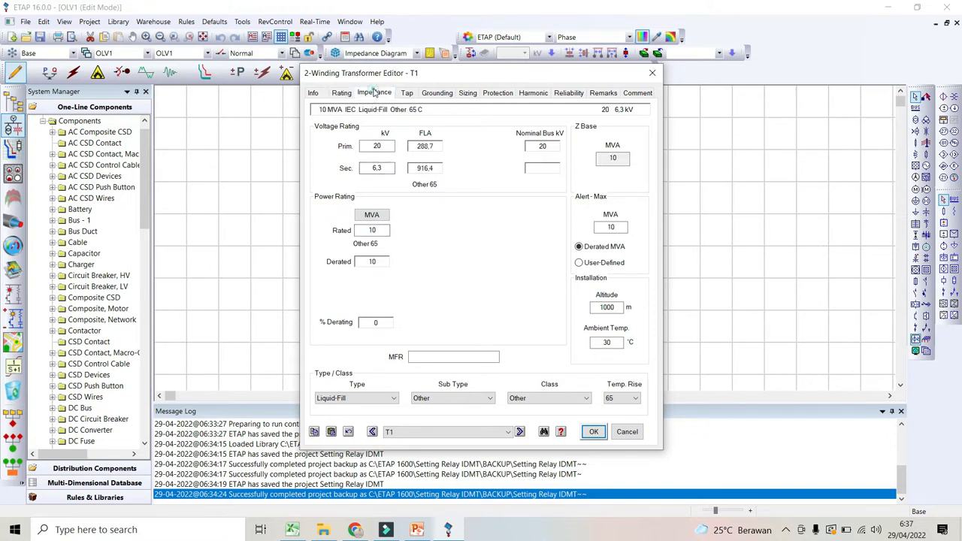
Apply the typical Z and X/R values to the transformer's impedance.
{"action": "left_click", "coordinate": [374, 93]}
{"action": "left_click", "coordinate": [385, 213]}
{"action": "left_click", "coordinate": [445, 217]}
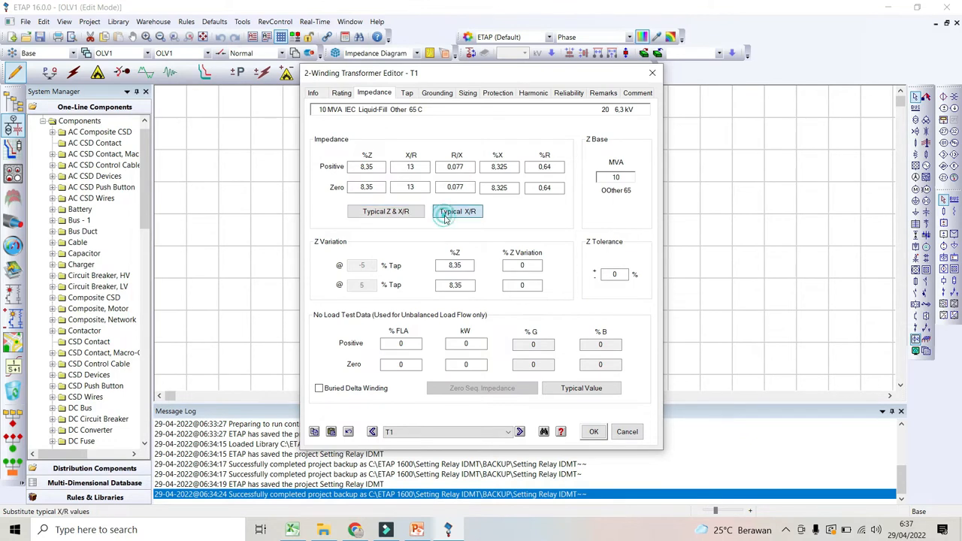
{"action": "left_click", "coordinate": [591, 430]}
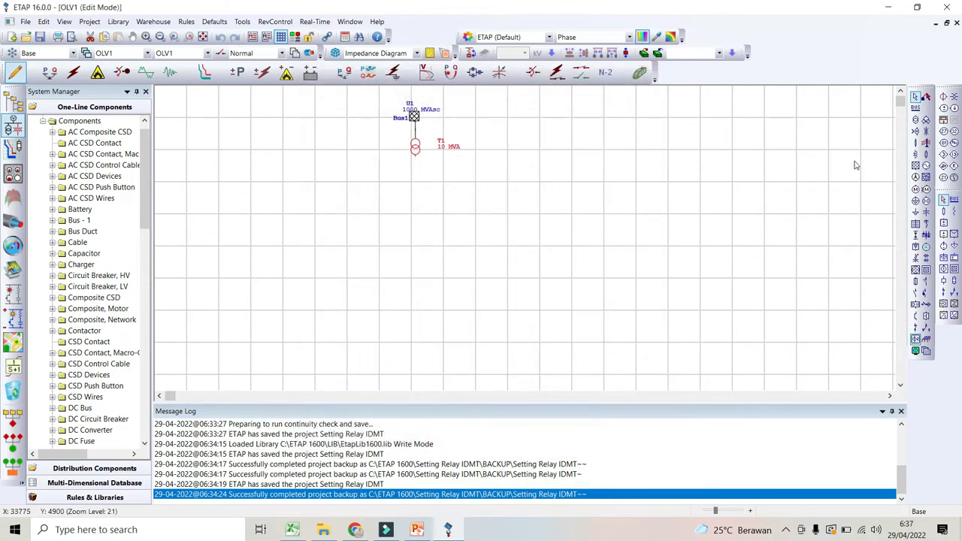
Add a bus below the transformer, lengthen it to both sides and connect the transformer's secondary to it.
{"action": "left_click", "coordinate": [918, 109]}
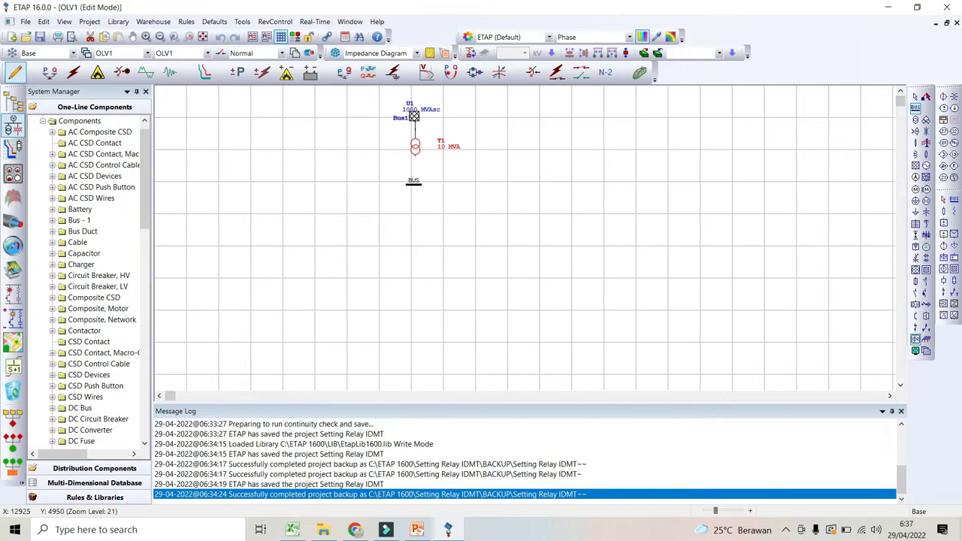
{"action": "left_click", "coordinate": [413, 181]}
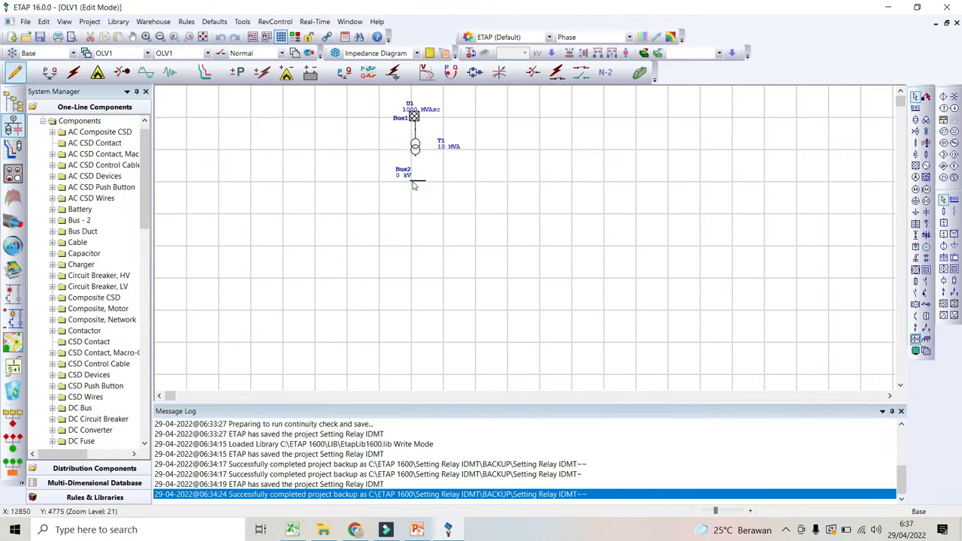
{"action": "left_click_drag", "start_coordinate": [407, 179], "coordinate": [473, 178]}
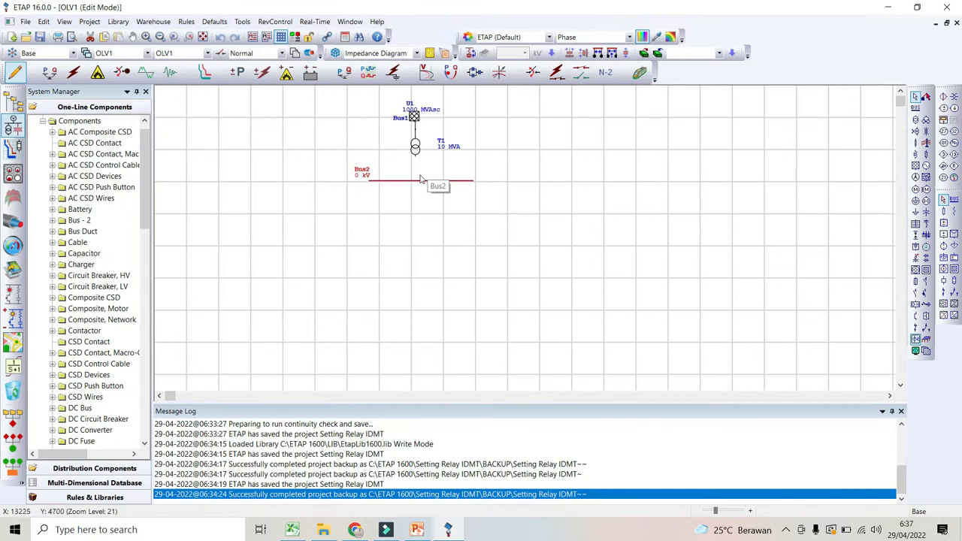
{"action": "left_click_drag", "start_coordinate": [416, 156], "coordinate": [412, 181]}
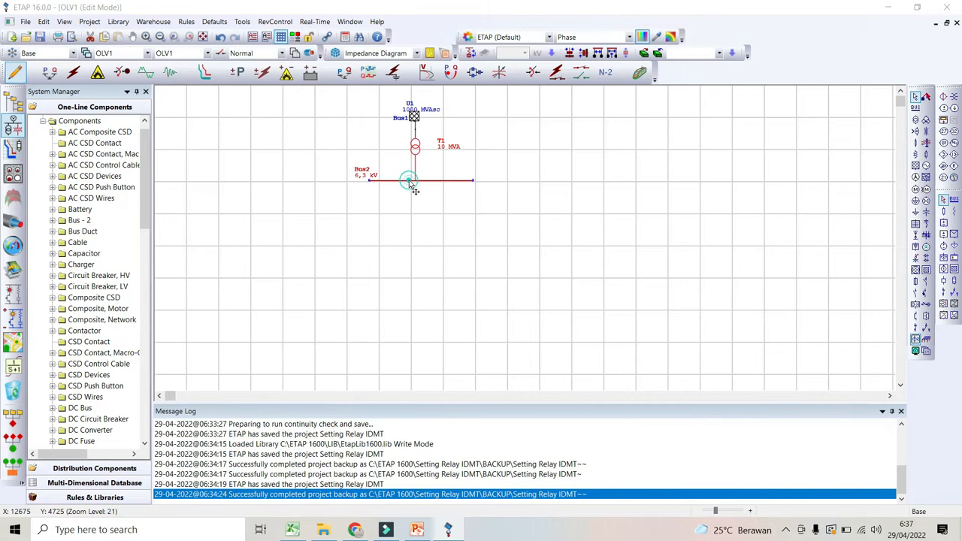
Rename the bus below the transformer as "Bus A".
{"action": "double_click", "coordinate": [410, 182]}
{"action": "left_click", "coordinate": [386, 150]}
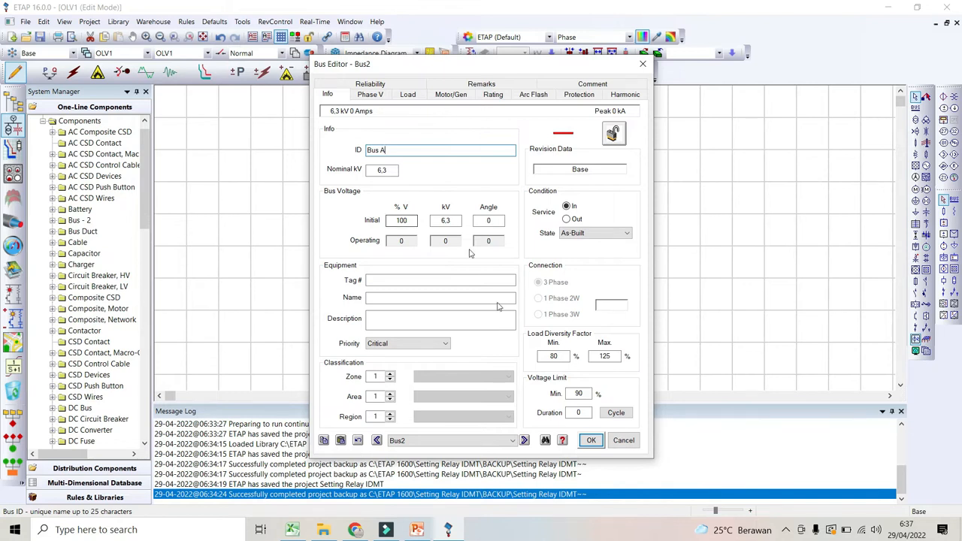
{"action": "left_click", "coordinate": [591, 441]}
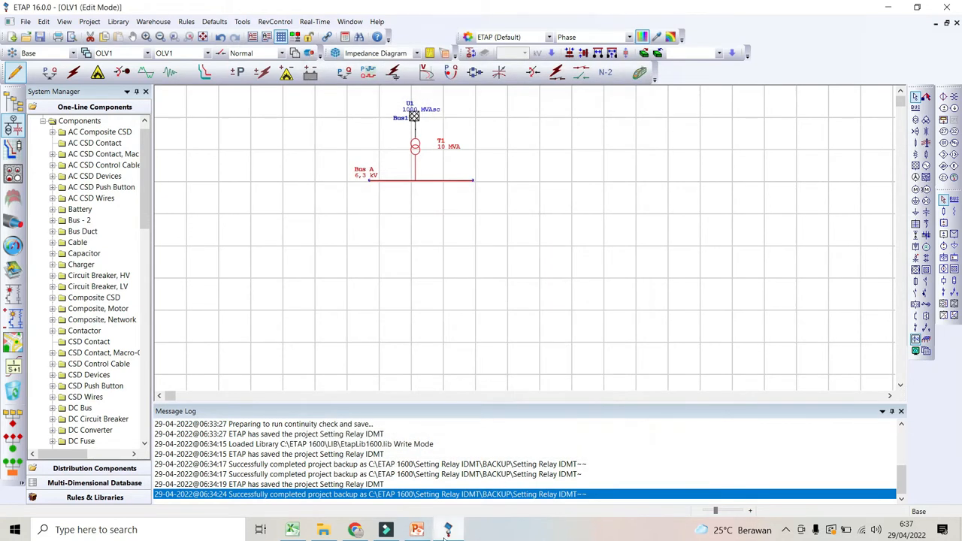
Check the IDMT example slide in PowerPoint, and in ETAP add a static load below Bus A and connect it to the bus.
{"action": "left_click", "coordinate": [421, 532]}
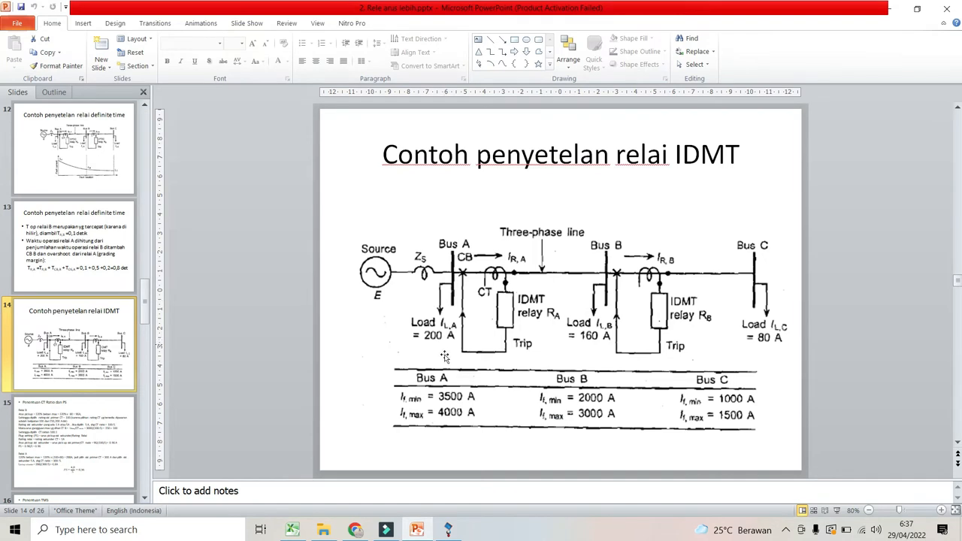
{"action": "left_click", "coordinate": [450, 527]}
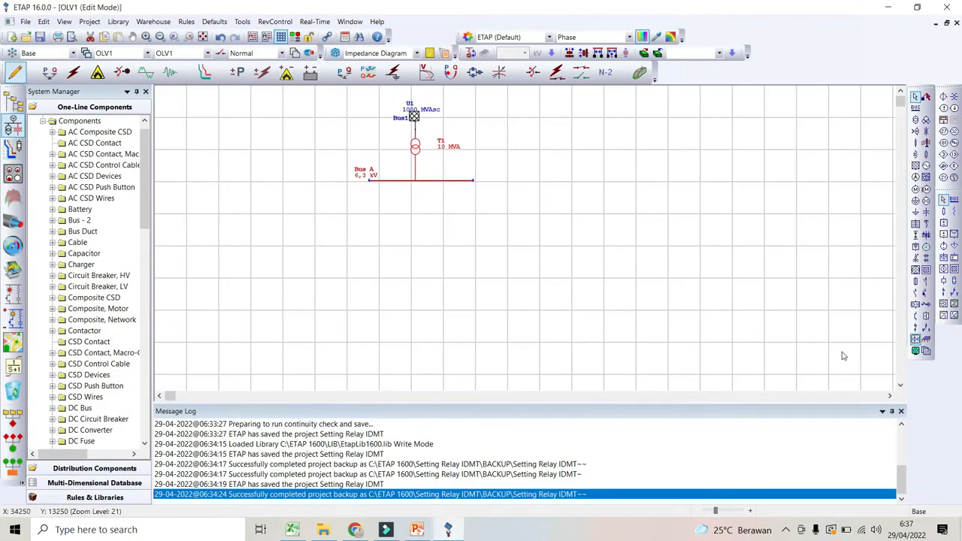
{"action": "left_click", "coordinate": [916, 214]}
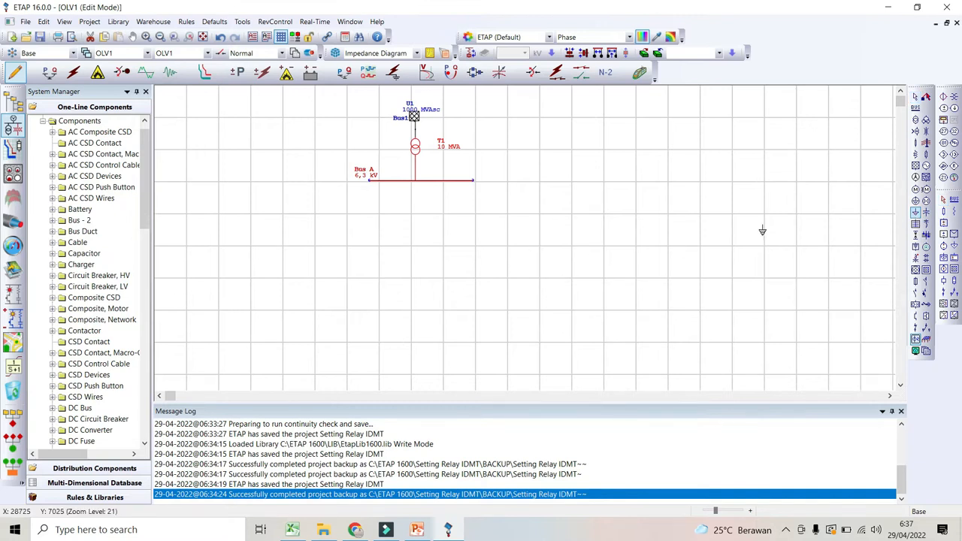
{"action": "left_click", "coordinate": [377, 210]}
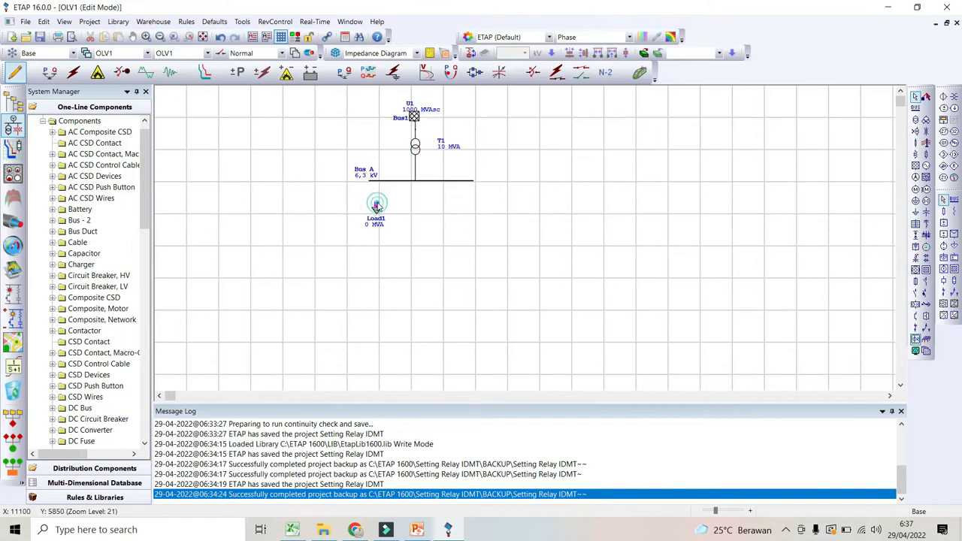
{"action": "left_click_drag", "start_coordinate": [381, 185], "coordinate": [381, 184]}
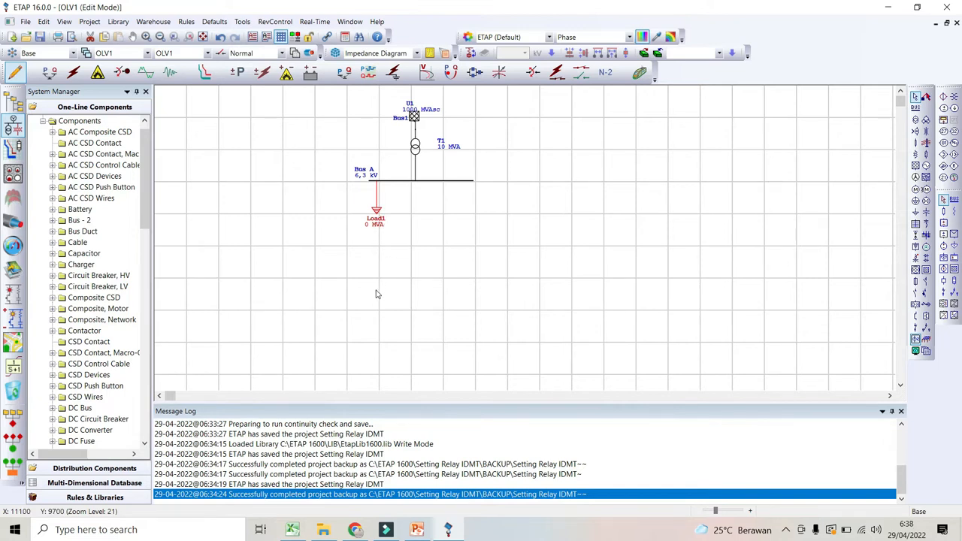
Set the rated current of Bus A's static load to 200 A, checking it against the example slide.
{"action": "double_click", "coordinate": [376, 212]}
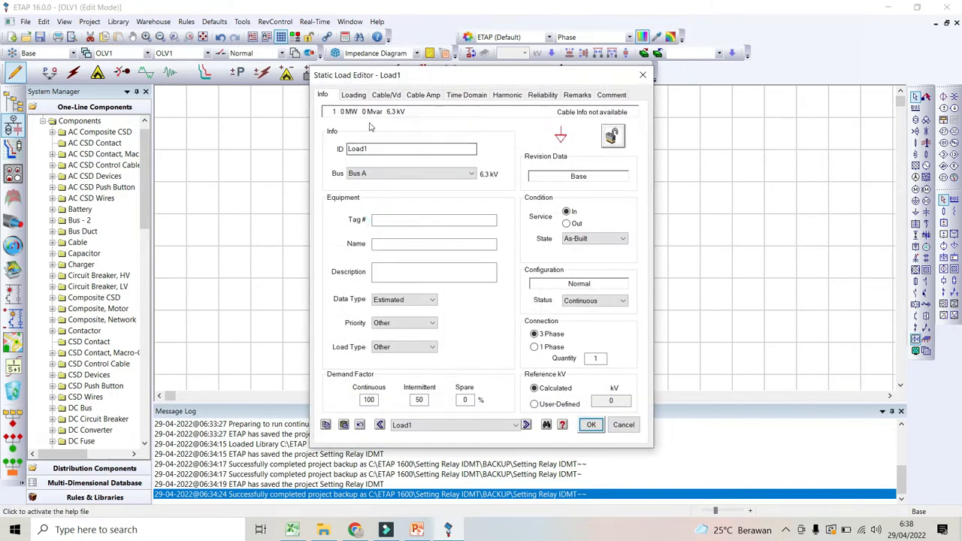
{"action": "left_click", "coordinate": [361, 97]}
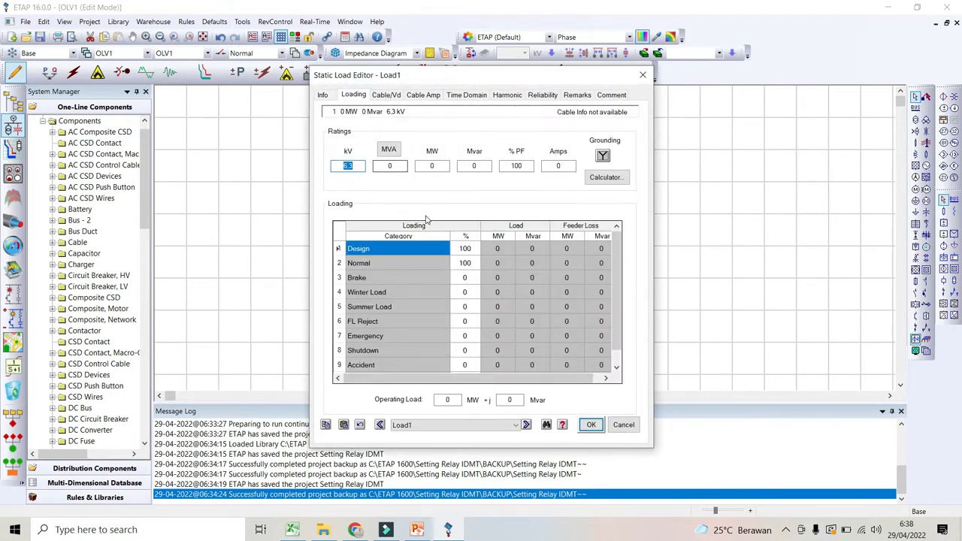
{"action": "left_click", "coordinate": [557, 166]}
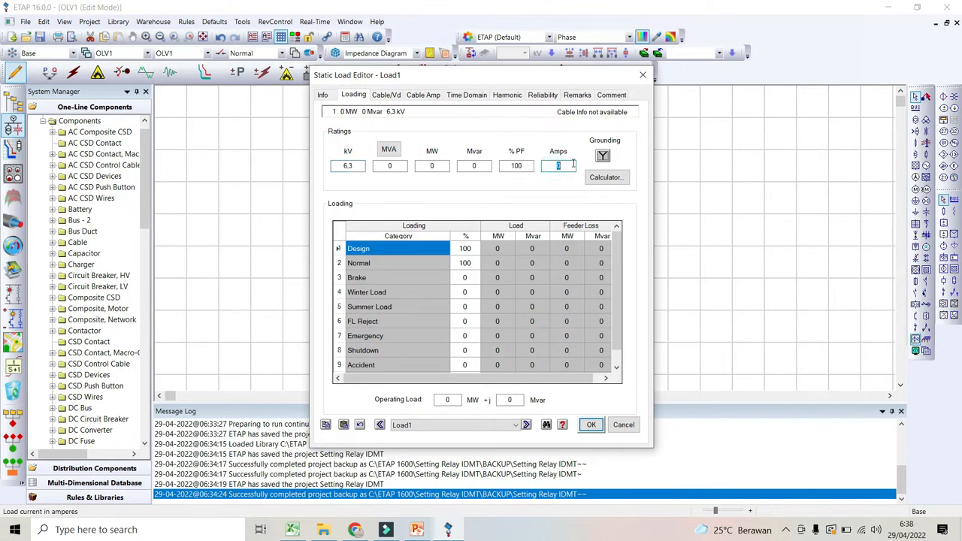
{"action": "type", "text": "200"}
{"action": "key", "text": "Tab"}
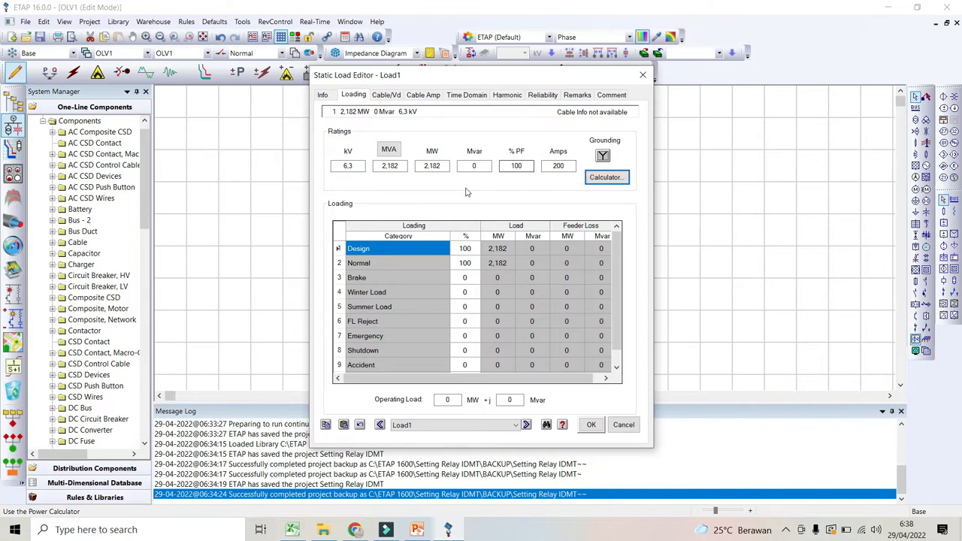
{"action": "left_click", "coordinate": [429, 534]}
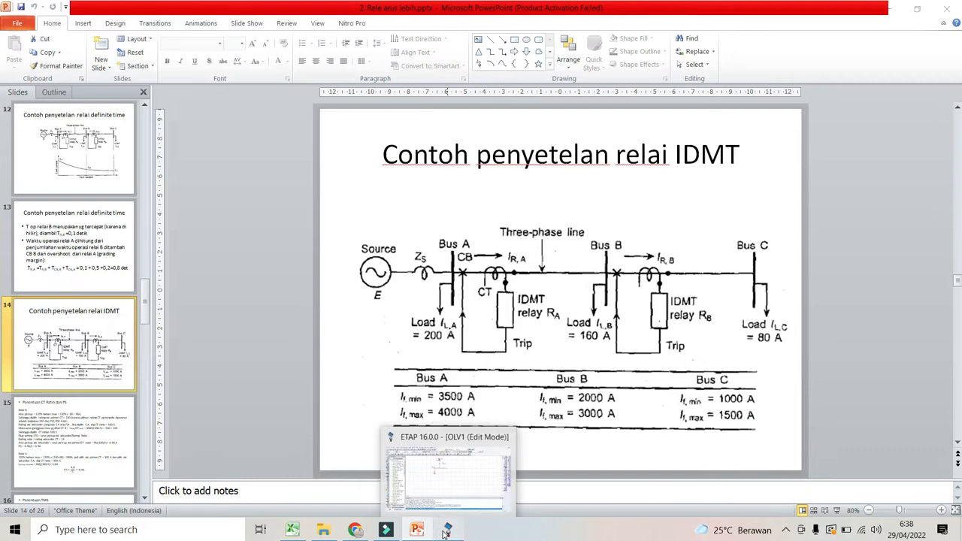
{"action": "left_click", "coordinate": [447, 531]}
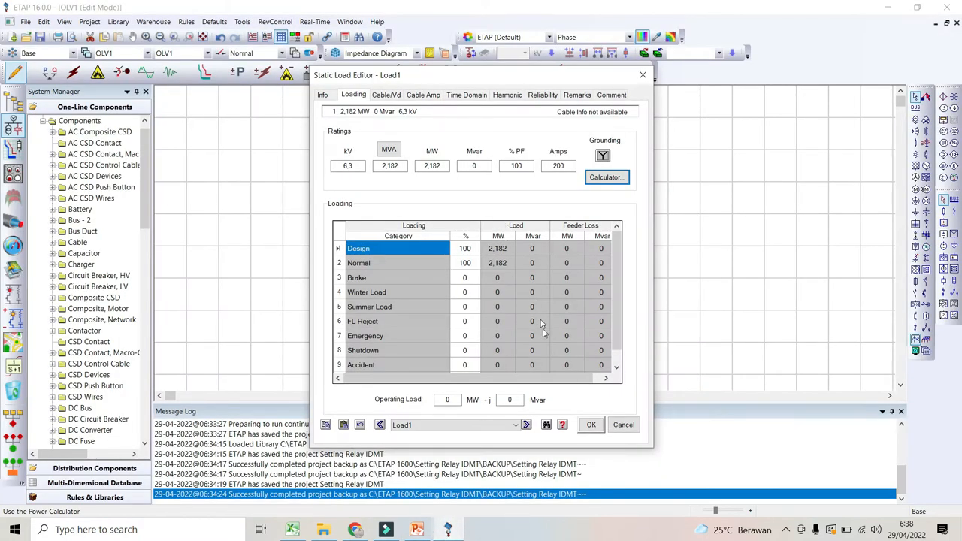
{"action": "left_click", "coordinate": [591, 425]}
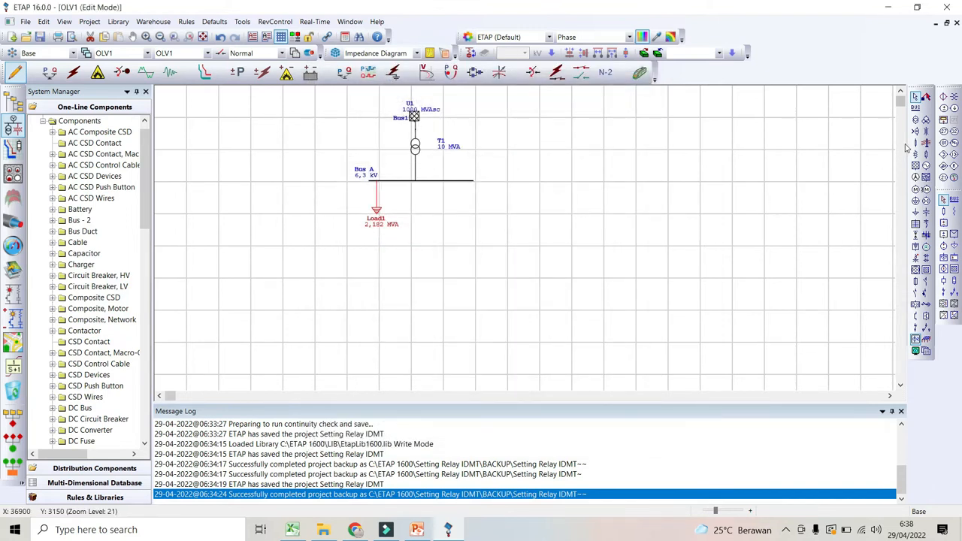
Check the example slide again and add a high-voltage circuit breaker below Bus A, beside the load, connected to the bus.
{"action": "left_click", "coordinate": [417, 530]}
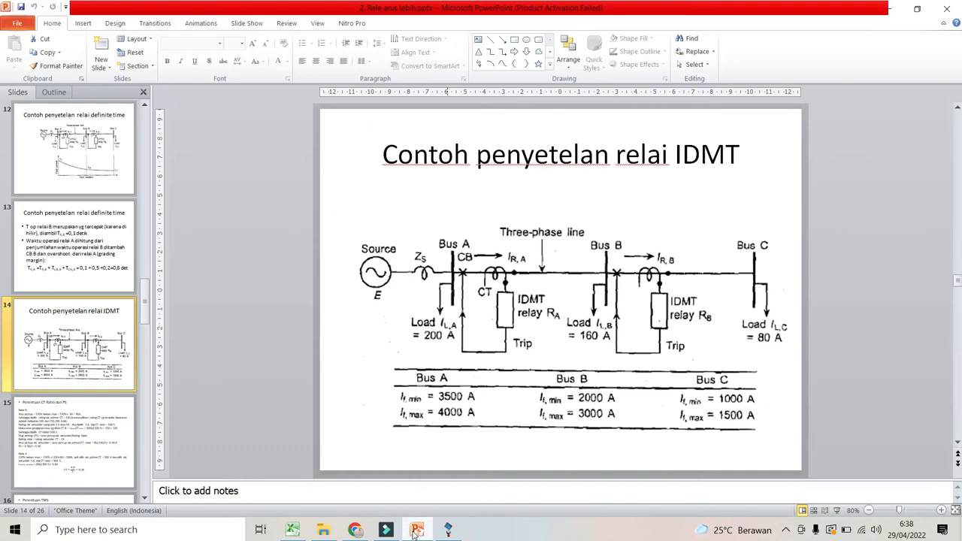
{"action": "left_click", "coordinate": [451, 532]}
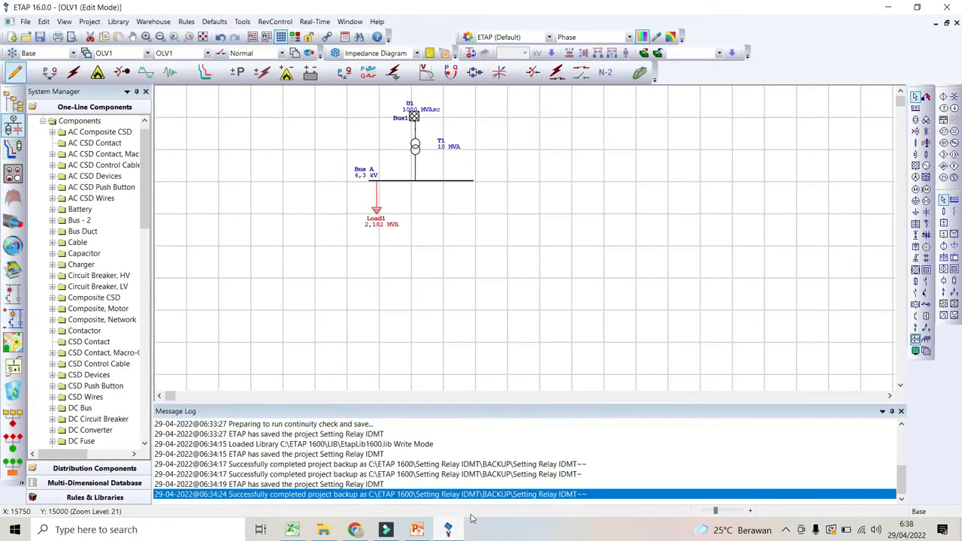
{"action": "left_click", "coordinate": [915, 293]}
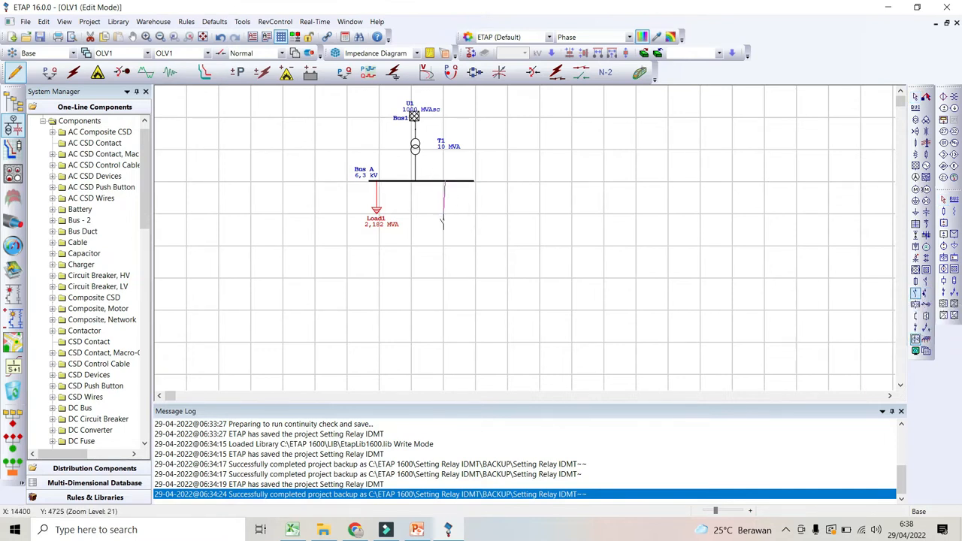
{"action": "left_click", "coordinate": [443, 214]}
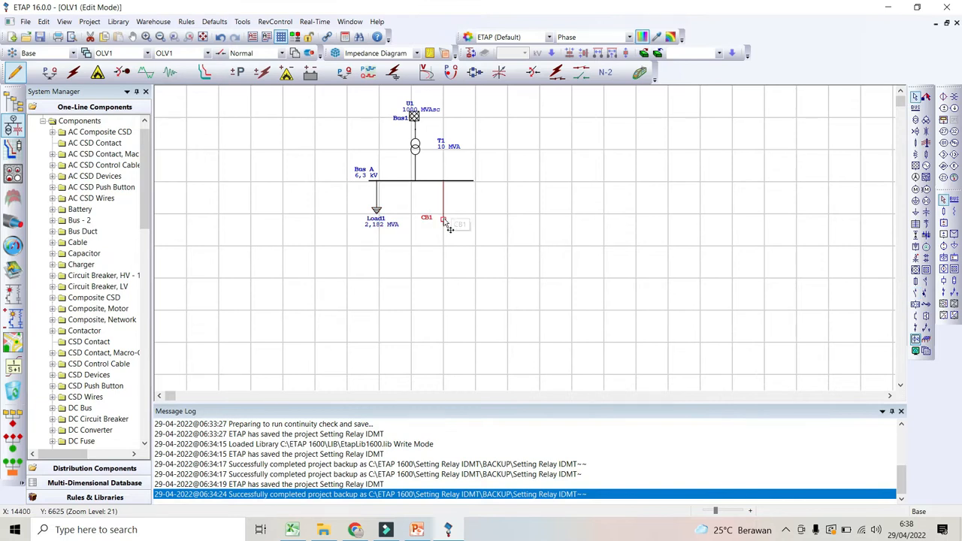
Assign the Alstom HMC 1172 IEC model rated 1250 A and 7.2 kV from the library to the circuit breaker.
{"action": "double_click", "coordinate": [444, 222]}
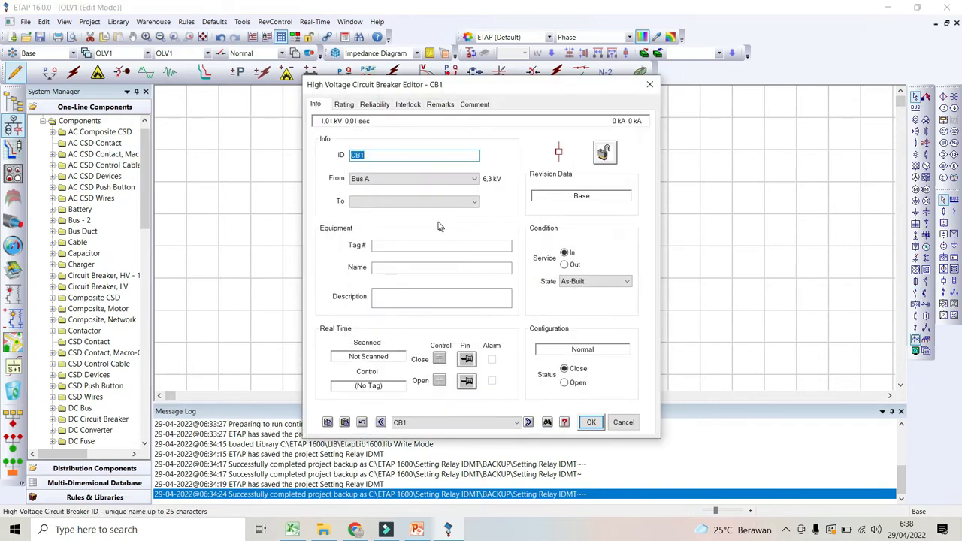
{"action": "left_click", "coordinate": [344, 104]}
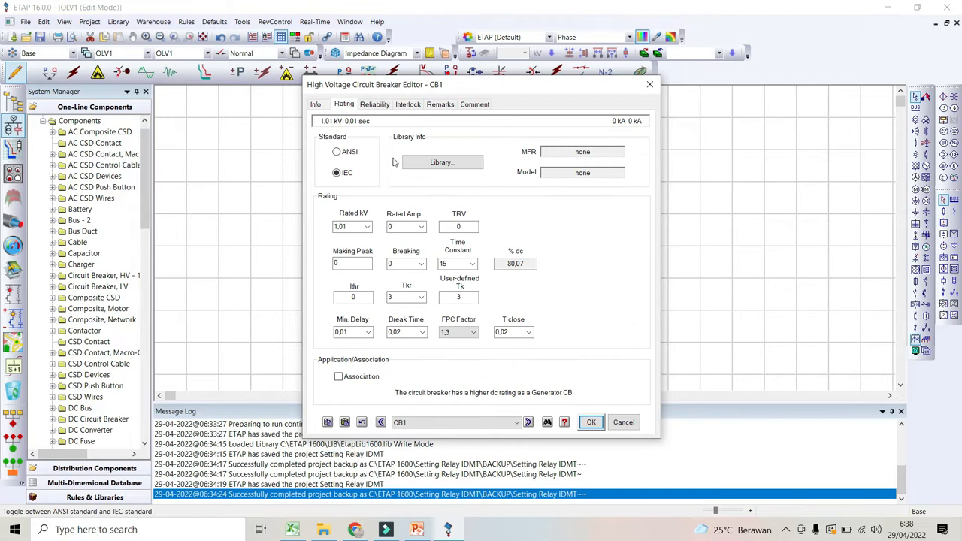
{"action": "left_click", "coordinate": [438, 167]}
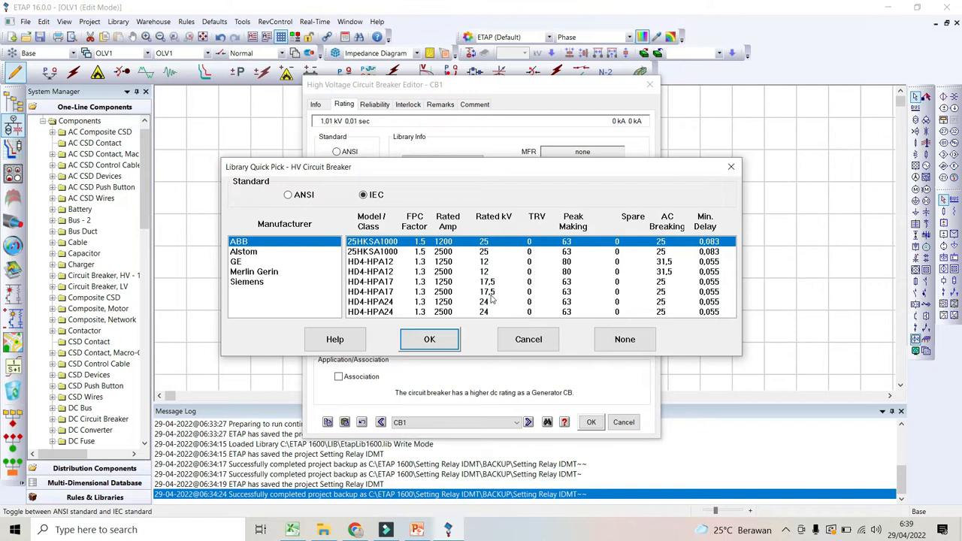
{"action": "left_click", "coordinate": [279, 252]}
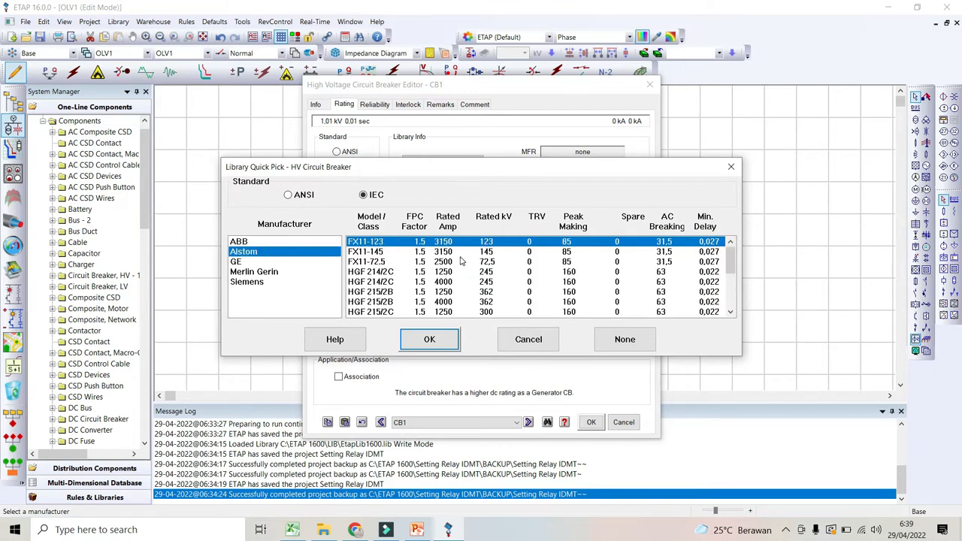
{"action": "scroll", "coordinate": [462, 260], "scroll_direction": "down", "scroll_amount": 4}
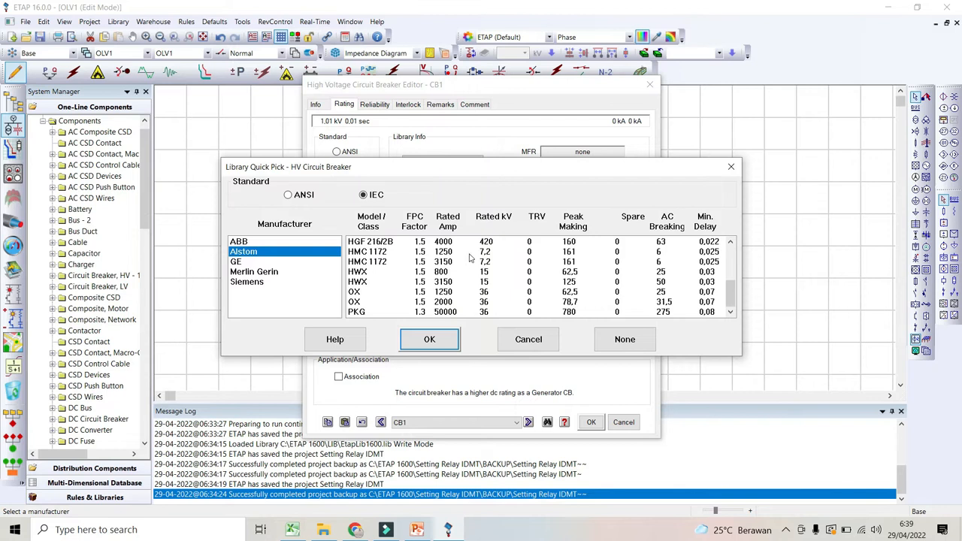
{"action": "left_click", "coordinate": [487, 255]}
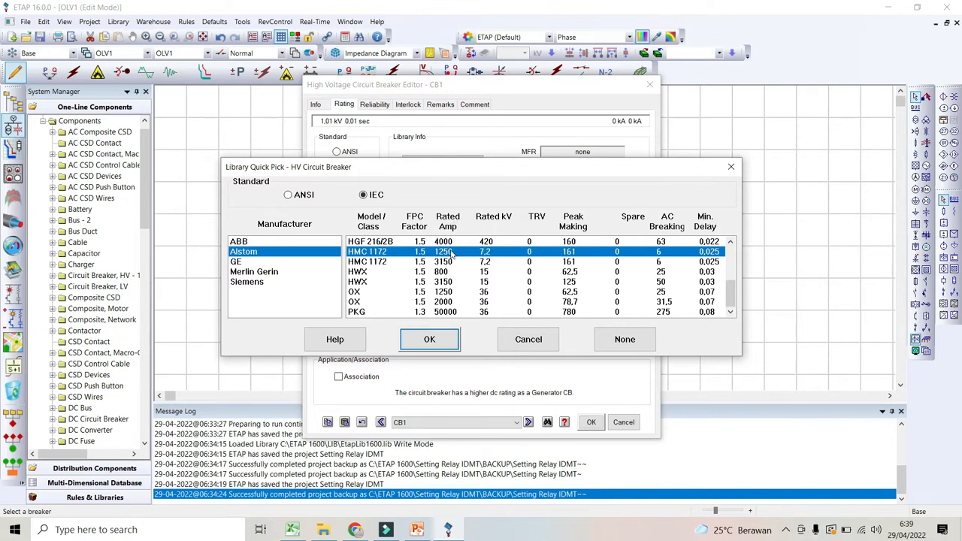
{"action": "left_click", "coordinate": [431, 339]}
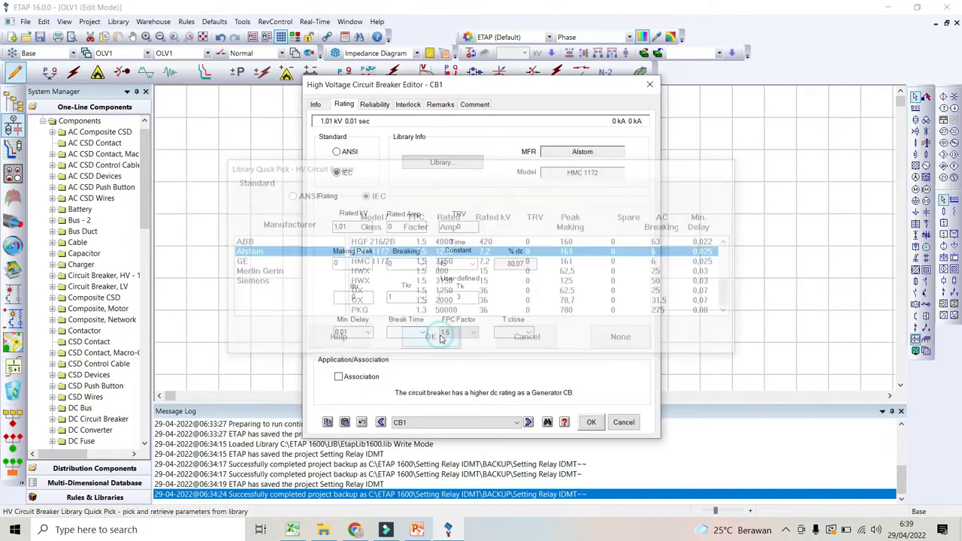
{"action": "left_click", "coordinate": [580, 421]}
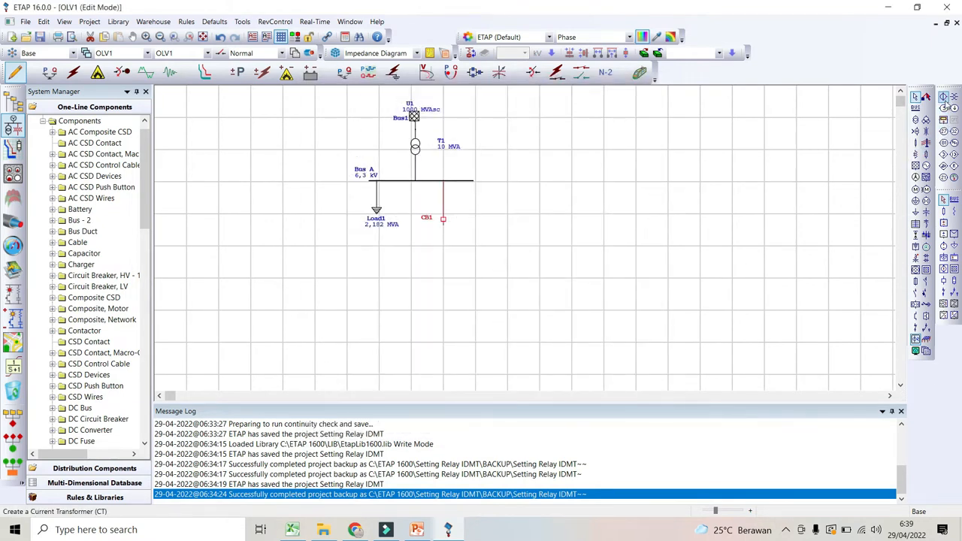
Add a current transformer below the circuit breaker and set its ratio to 300:5, taken from the relay settings summary slide in PowerPoint.
{"action": "left_click", "coordinate": [945, 102]}
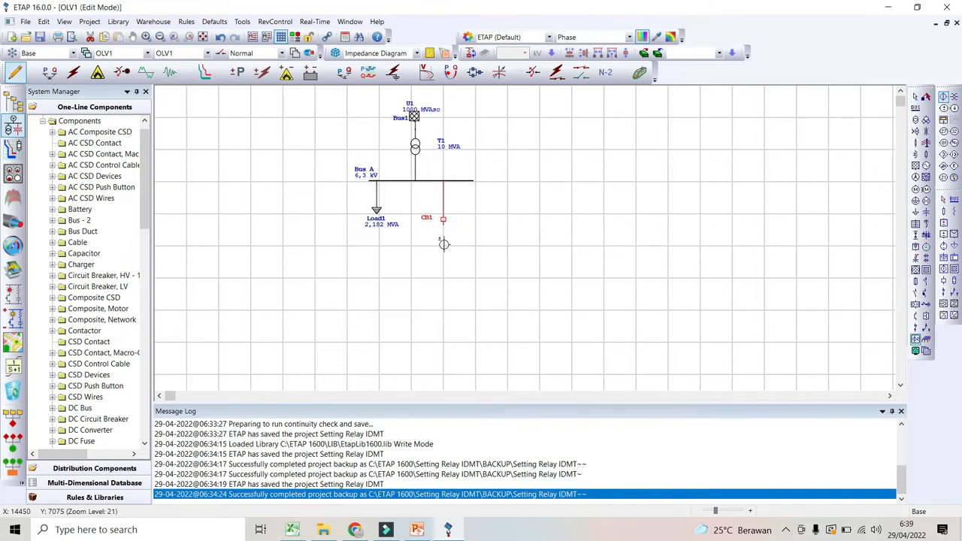
{"action": "left_click", "coordinate": [444, 243]}
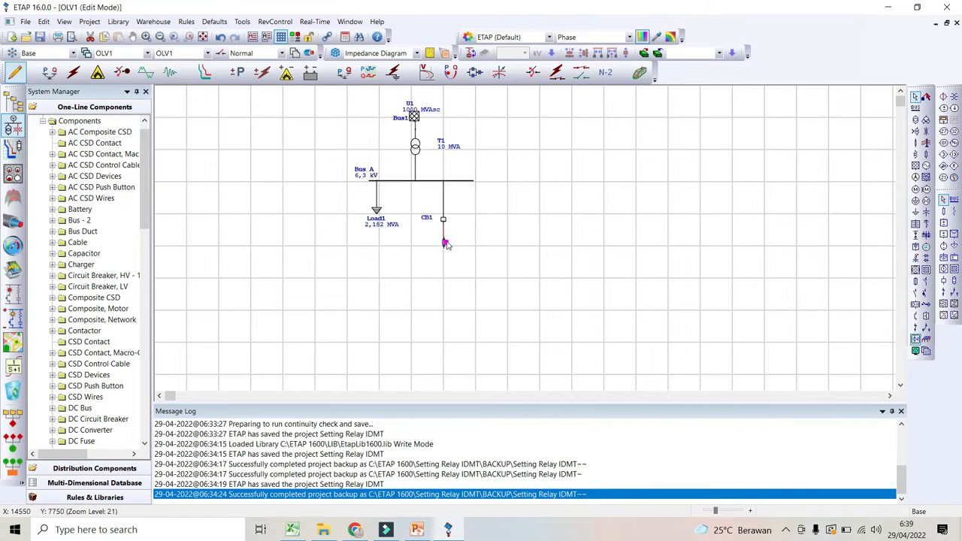
{"action": "double_click", "coordinate": [443, 244]}
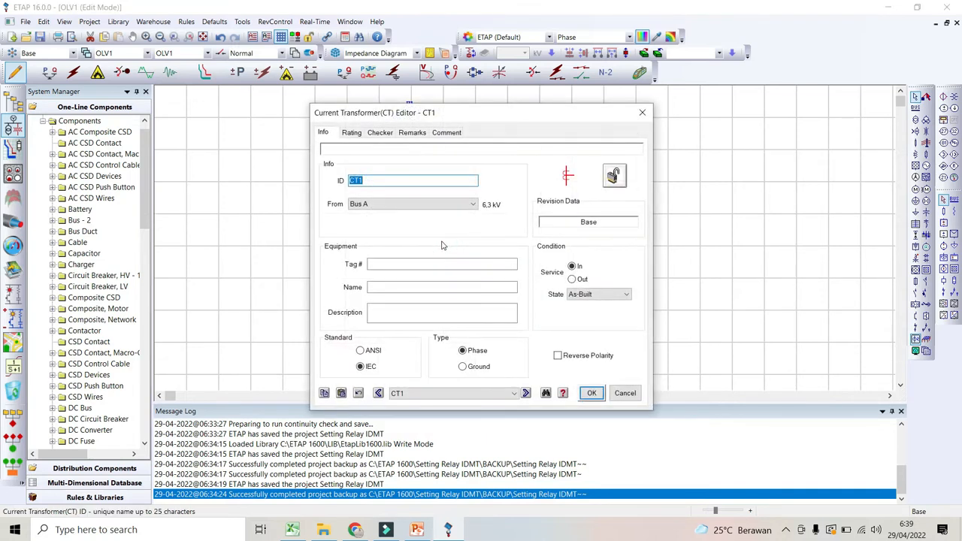
{"action": "left_click", "coordinate": [359, 134]}
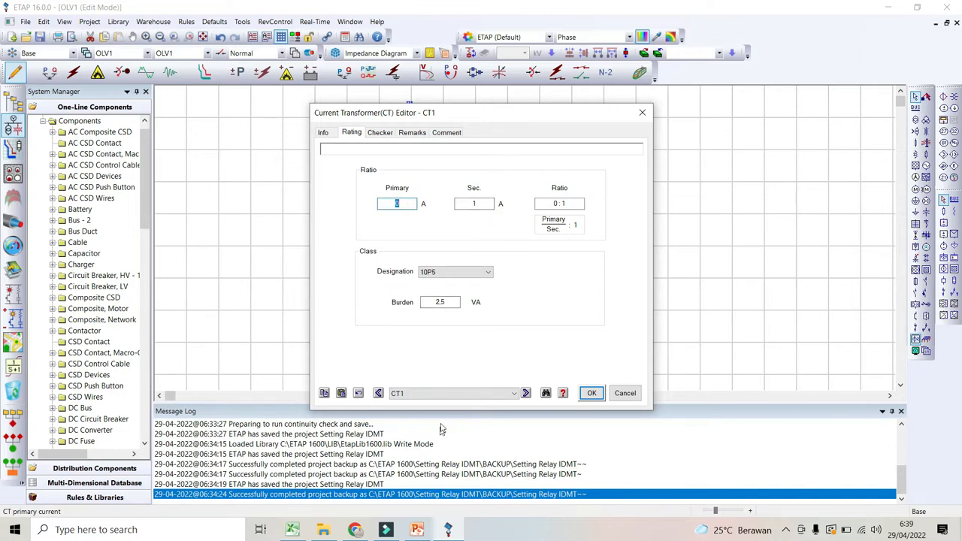
{"action": "left_click", "coordinate": [418, 531]}
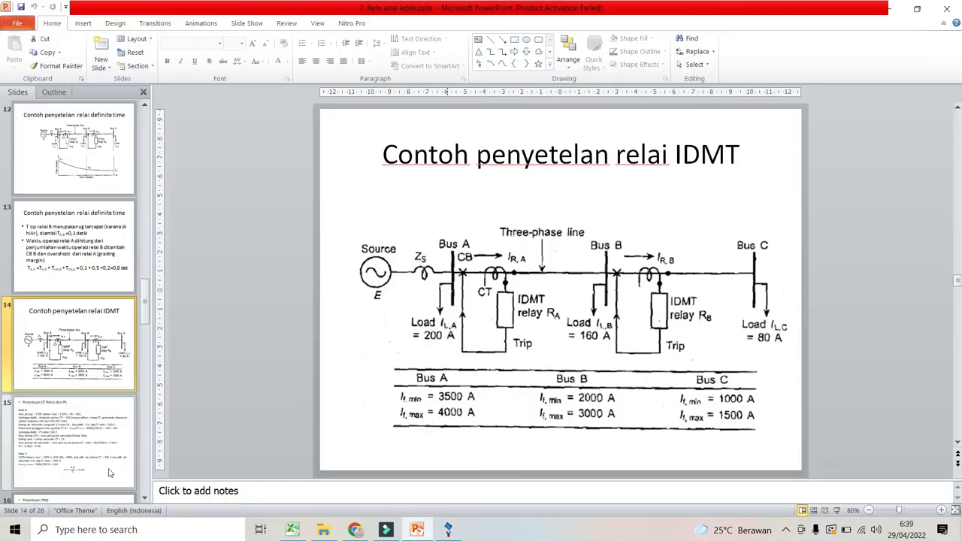
{"action": "scroll", "coordinate": [108, 460], "scroll_direction": "down", "scroll_amount": 3}
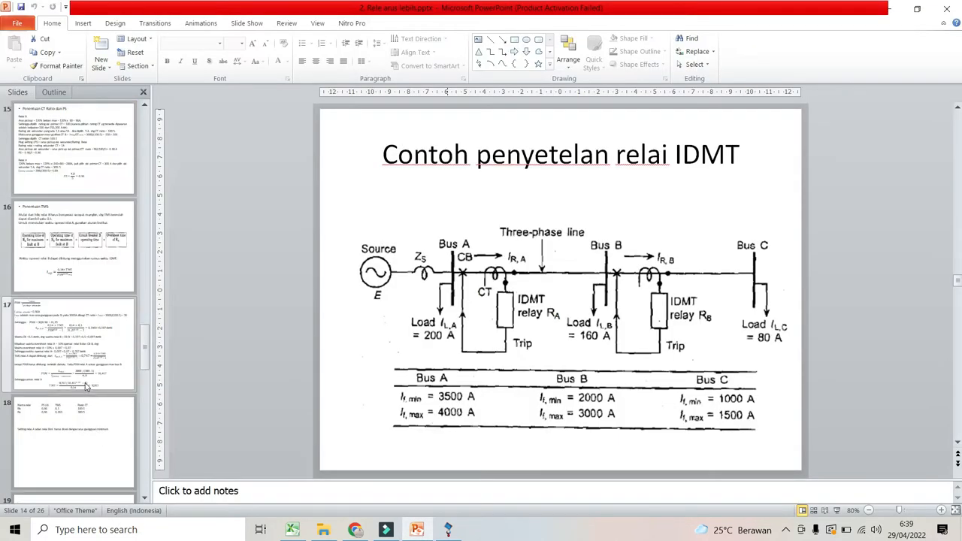
{"action": "left_click", "coordinate": [81, 415]}
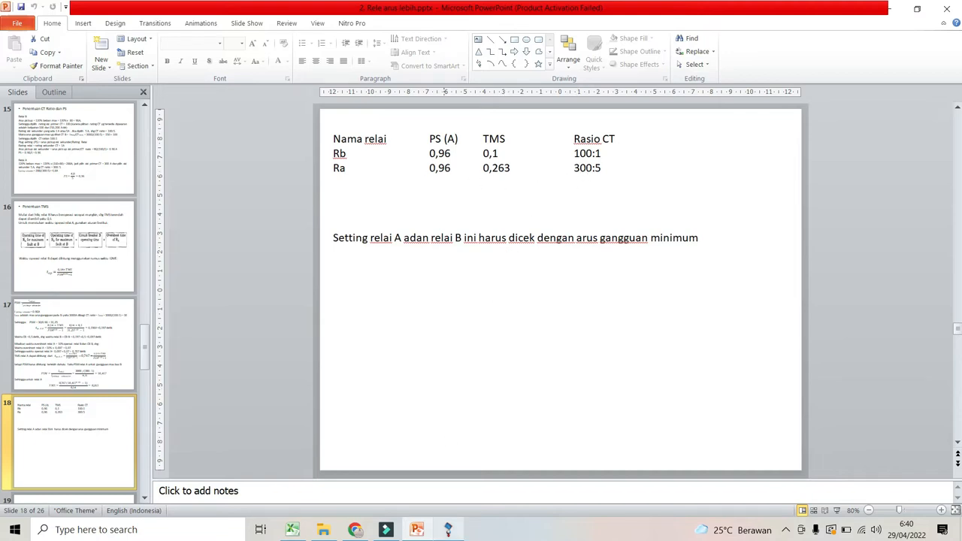
{"action": "left_click", "coordinate": [445, 529]}
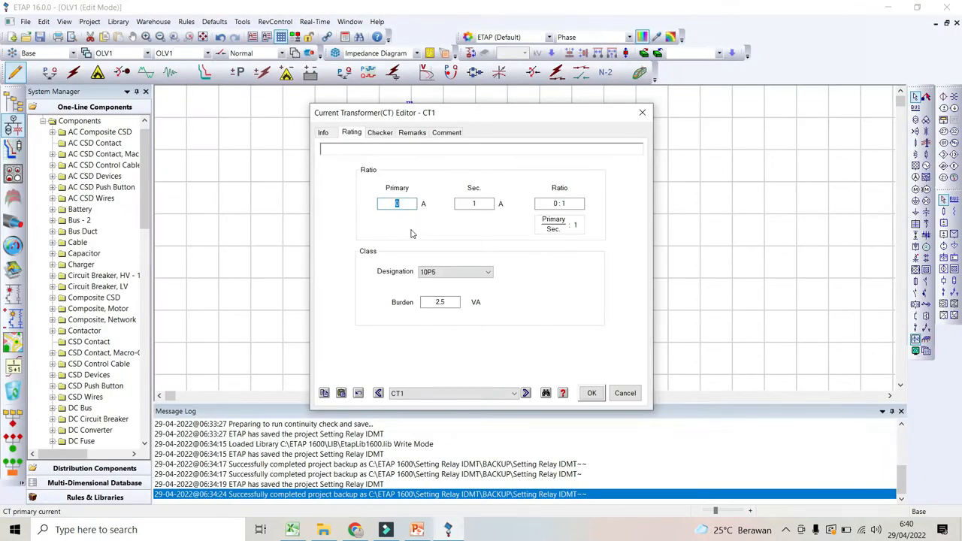
{"action": "left_click", "coordinate": [477, 206]}
{"action": "type", "text": "5"}
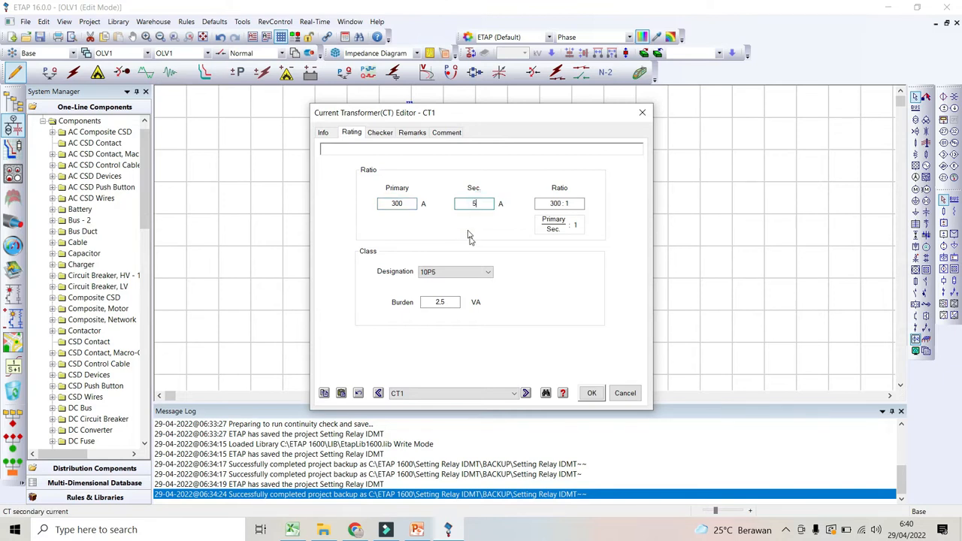
Set the current transformer's class designation to 5P20 and its burden to 30 VA.
{"action": "left_click", "coordinate": [475, 271]}
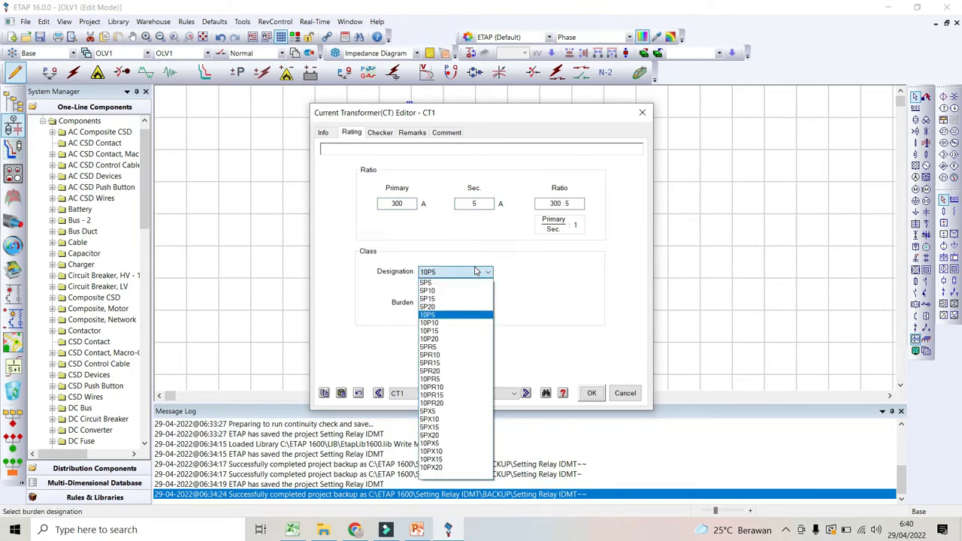
{"action": "left_click", "coordinate": [451, 307]}
{"action": "left_click", "coordinate": [448, 302]}
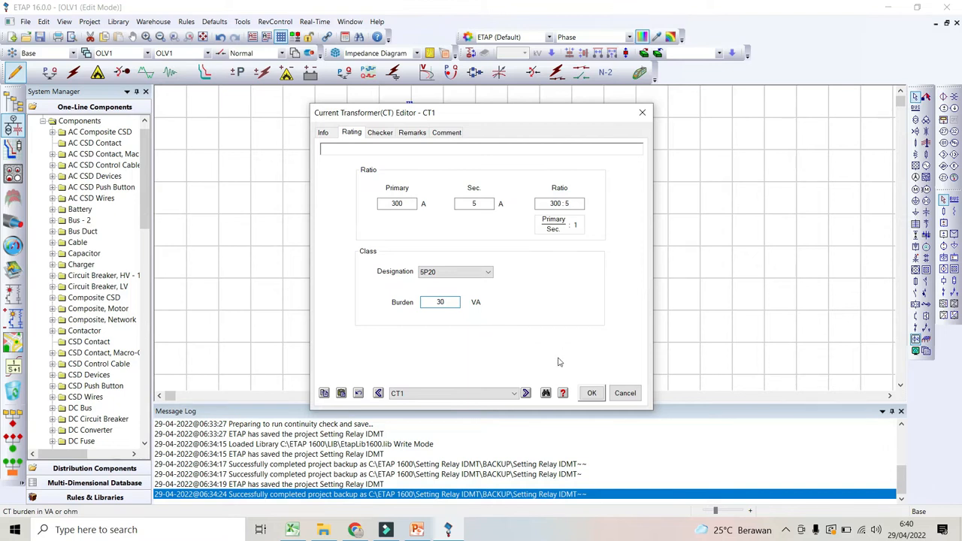
Check the IDMT relay example slide in PowerPoint and add a cable in ETAP below the current transformer, connected to it.
{"action": "left_click", "coordinate": [592, 393]}
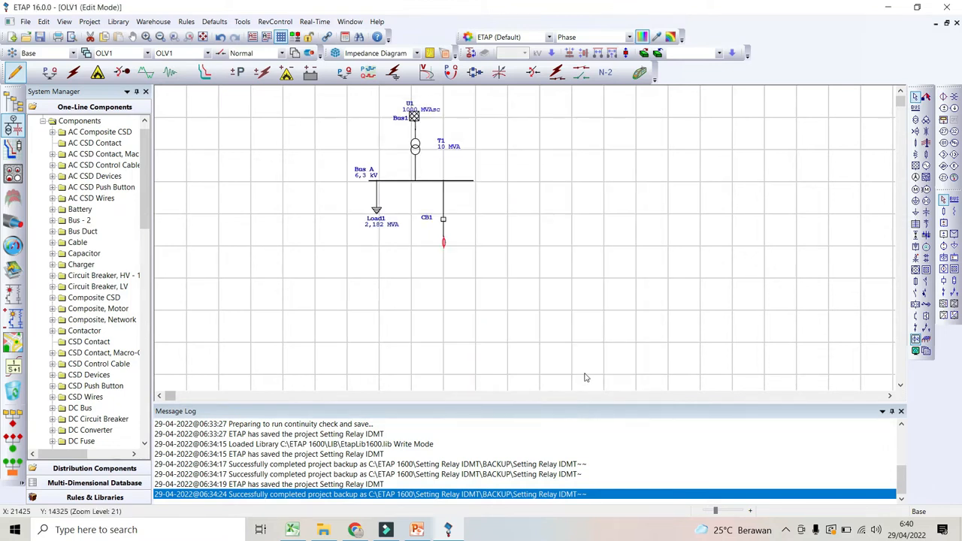
{"action": "left_click", "coordinate": [421, 529]}
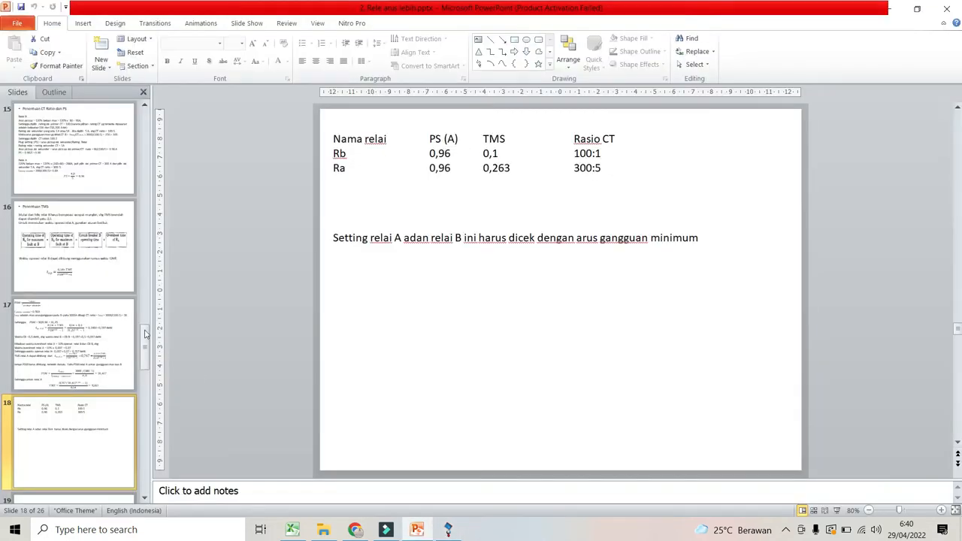
{"action": "scroll", "coordinate": [123, 293], "scroll_direction": "up", "scroll_amount": 6}
{"action": "scroll", "coordinate": [121, 302], "scroll_direction": "down", "scroll_amount": 3}
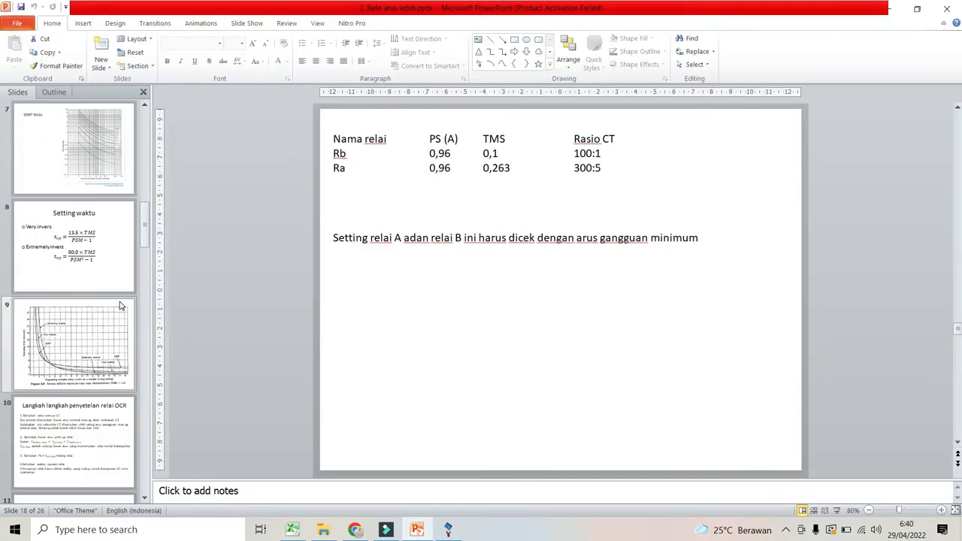
{"action": "left_click", "coordinate": [105, 344]}
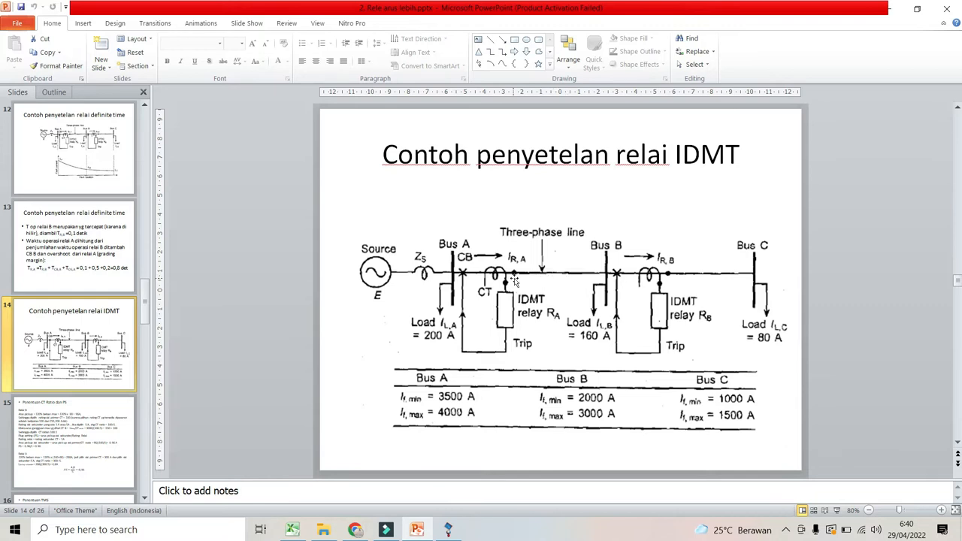
{"action": "left_click", "coordinate": [448, 530]}
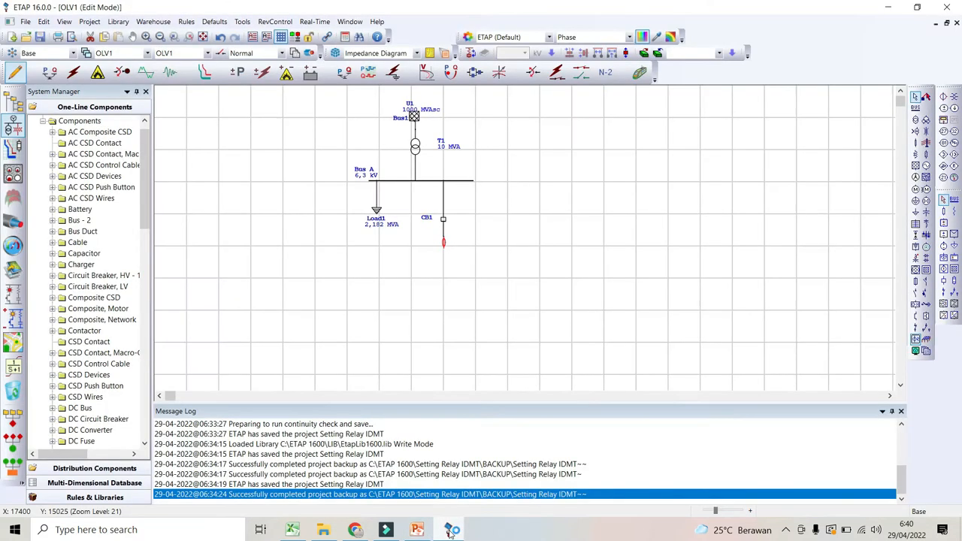
{"action": "left_click", "coordinate": [917, 144]}
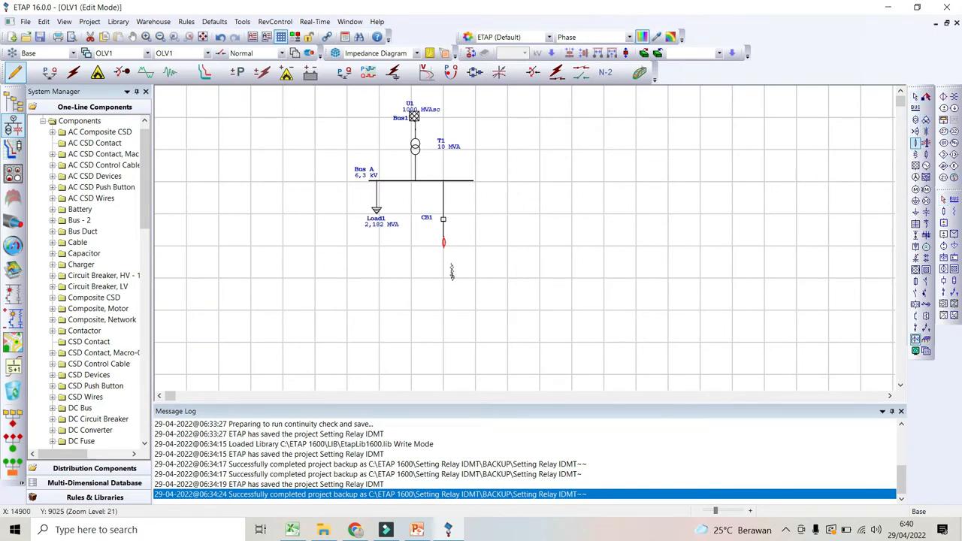
{"action": "left_click_drag", "start_coordinate": [444, 248], "coordinate": [445, 279]}
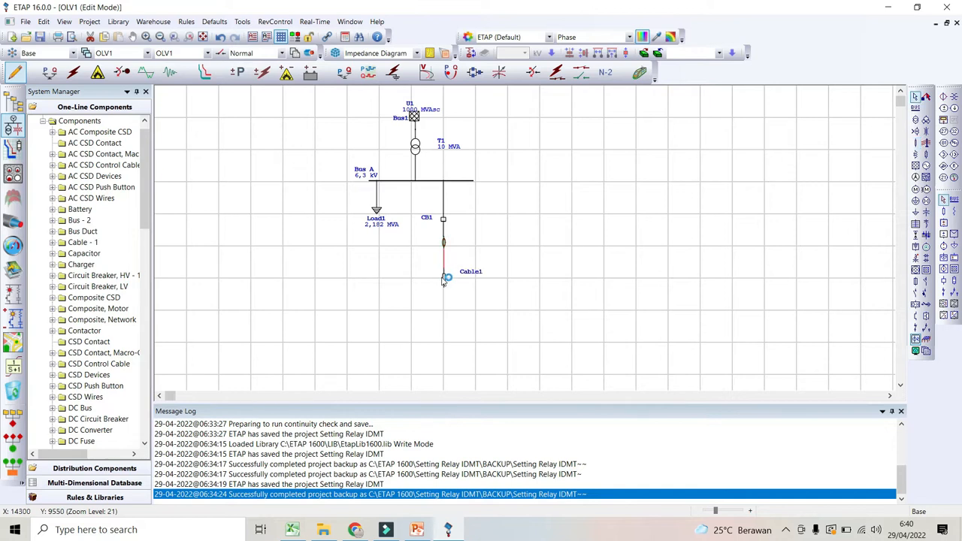
Set the cable's length to 300 m and assign the 11 kV, 3/C, EPR, BS6622 copper cable of 400 mm² from the library.
{"action": "double_click", "coordinate": [445, 273]}
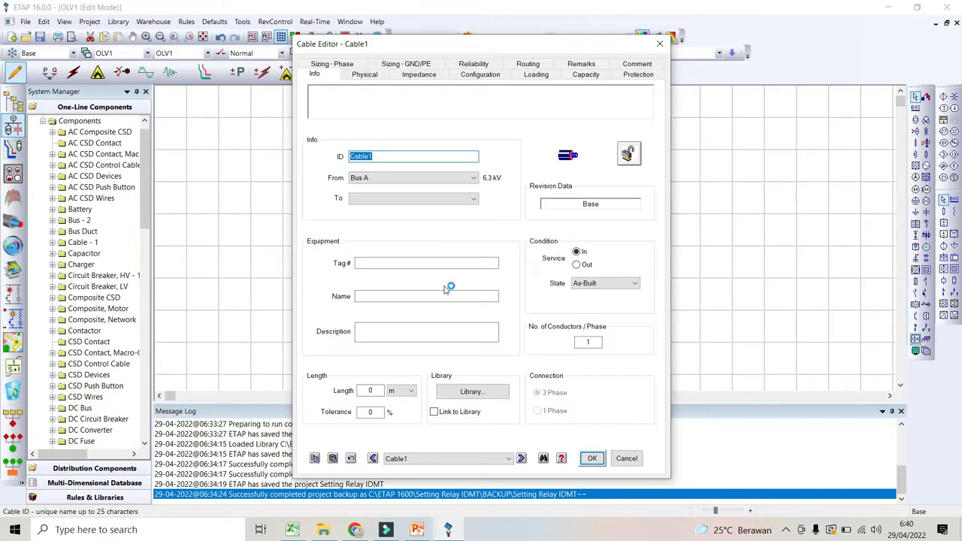
{"action": "left_click", "coordinate": [370, 391]}
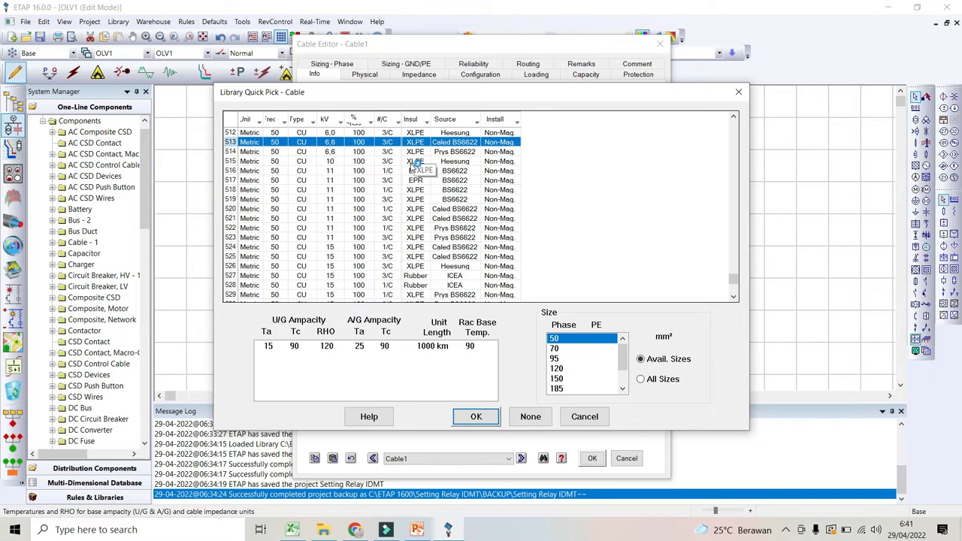
{"action": "left_click", "coordinate": [334, 146]}
{"action": "left_click", "coordinate": [335, 183]}
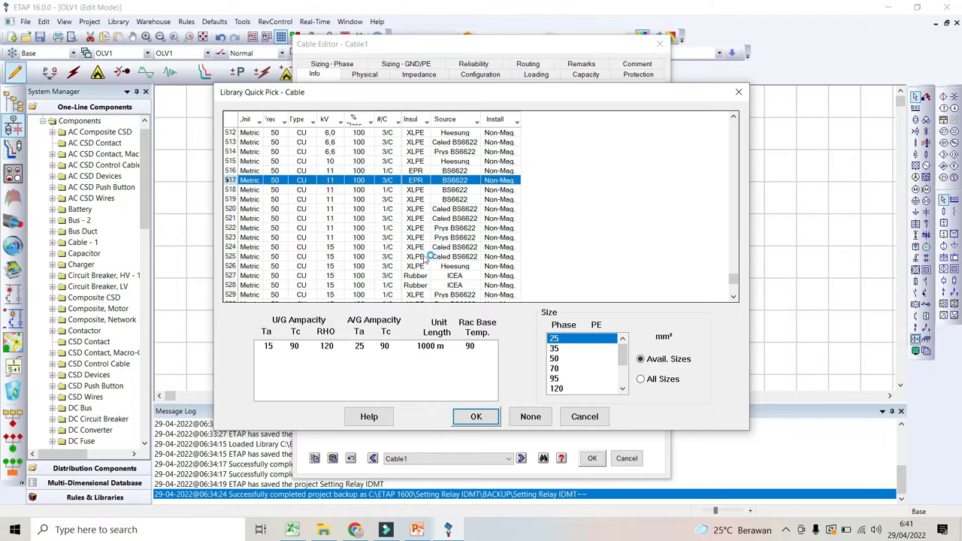
{"action": "scroll", "coordinate": [560, 361], "scroll_direction": "down", "scroll_amount": 2}
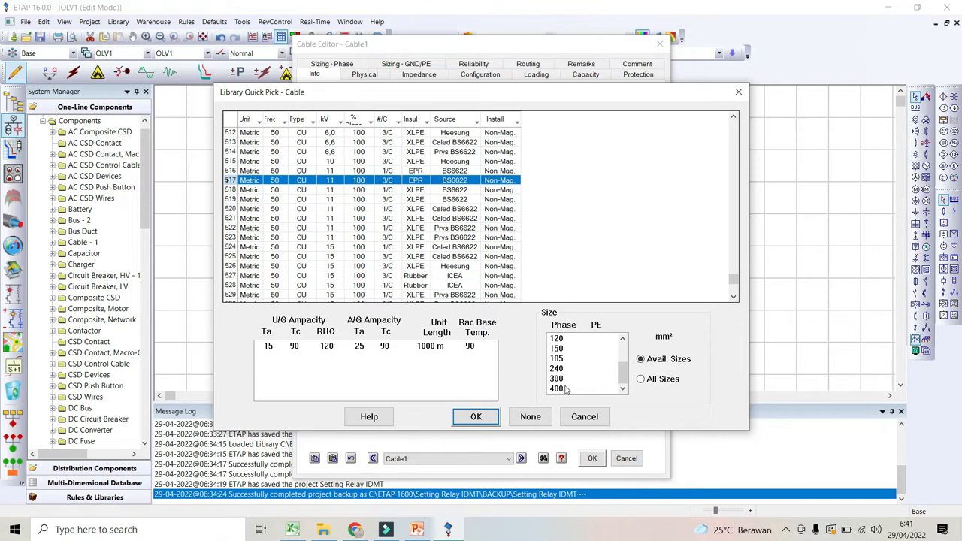
{"action": "left_click", "coordinate": [558, 389]}
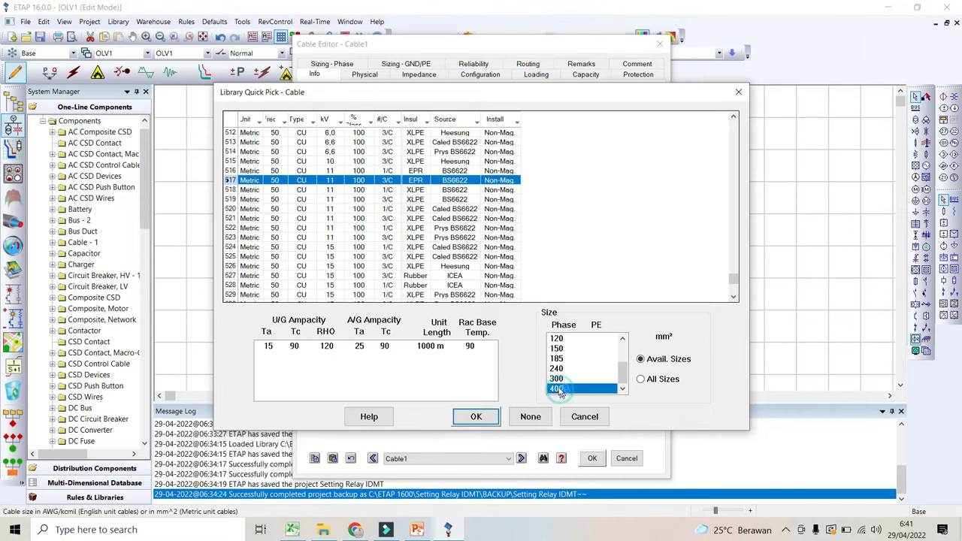
{"action": "left_click", "coordinate": [481, 417]}
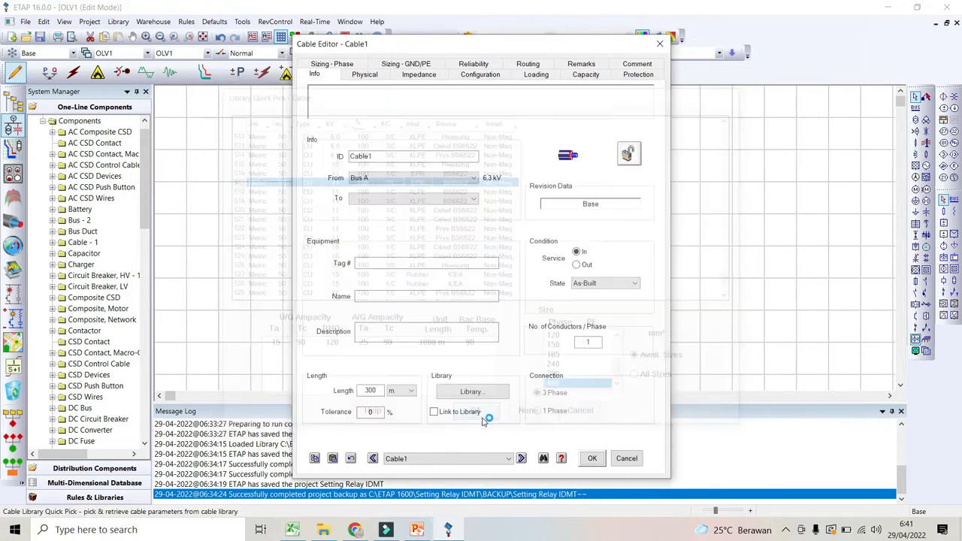
{"action": "left_click", "coordinate": [594, 459]}
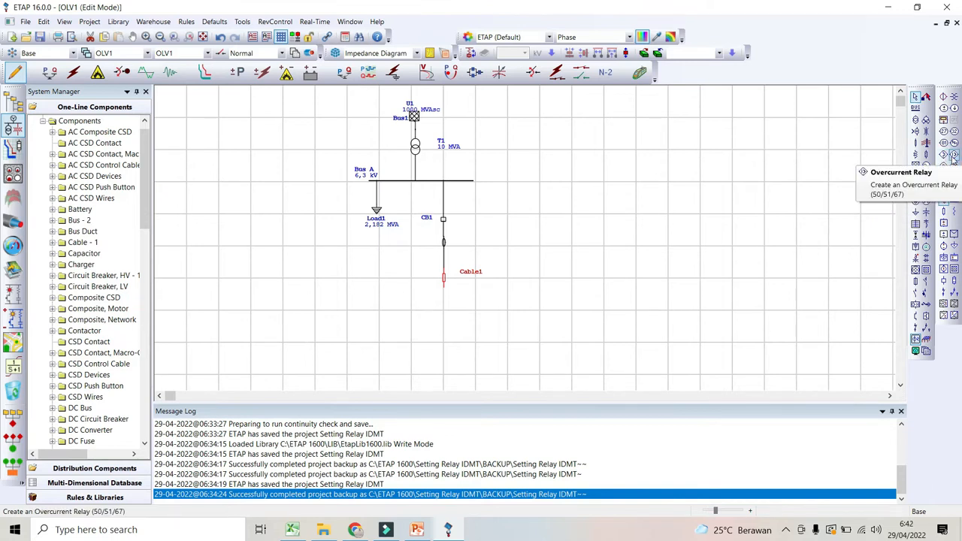
Add an overcurrent relay beside the current transformer and connect its input to the transformer.
{"action": "left_click", "coordinate": [952, 156]}
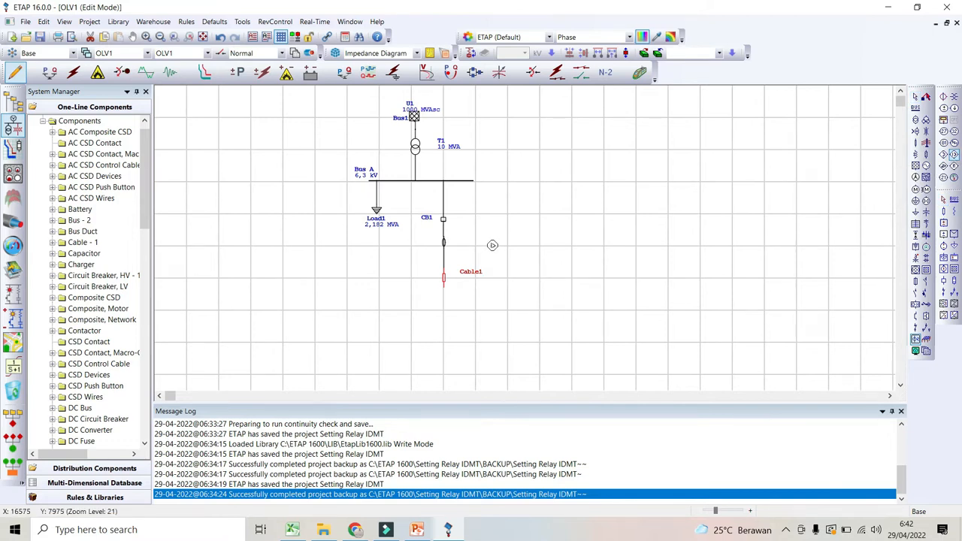
{"action": "left_click", "coordinate": [493, 246]}
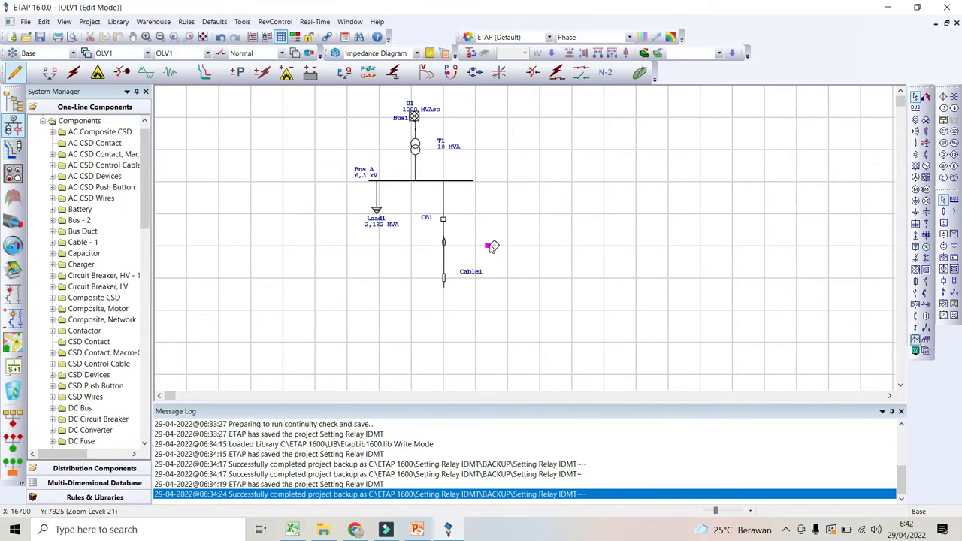
{"action": "left_click_drag", "start_coordinate": [488, 245], "coordinate": [445, 243]}
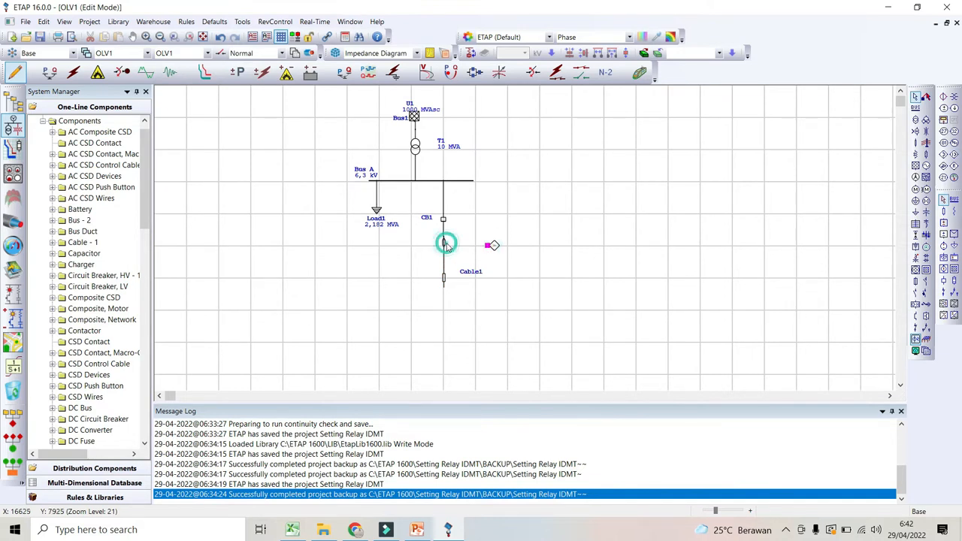
{"action": "left_click", "coordinate": [494, 246]}
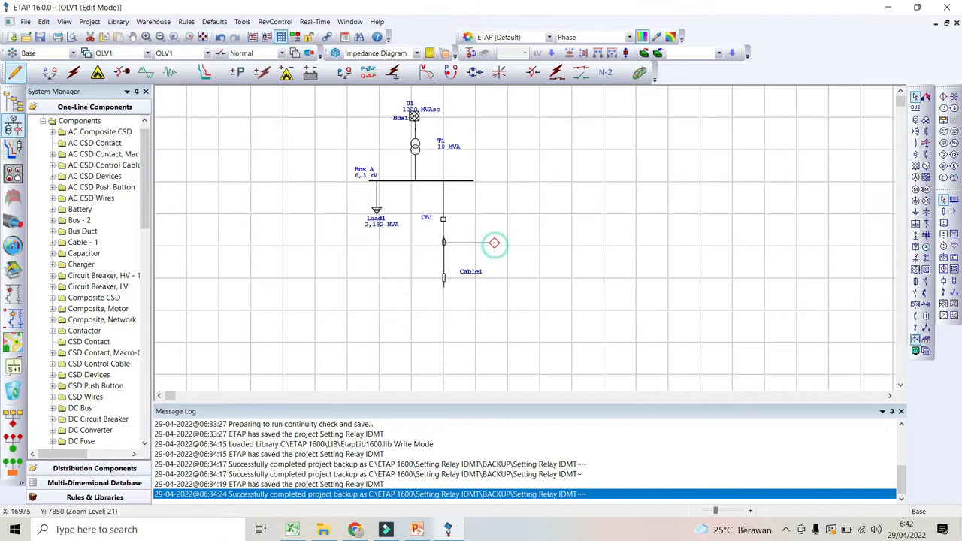
Review the overcurrent relay's current inputs and assign the Merlin Gerin Sepam 1000 model from the library.
{"action": "double_click", "coordinate": [495, 245]}
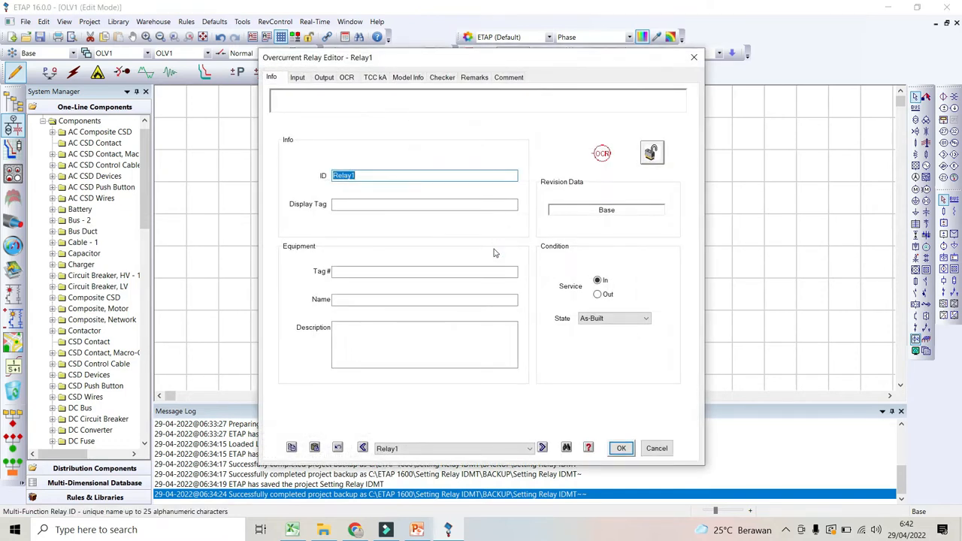
{"action": "left_click", "coordinate": [297, 78]}
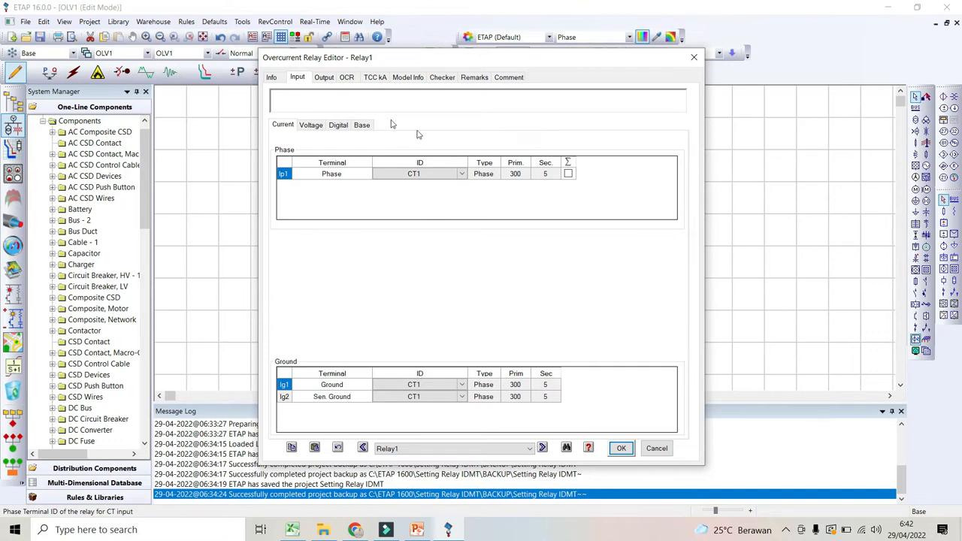
{"action": "left_click", "coordinate": [348, 81]}
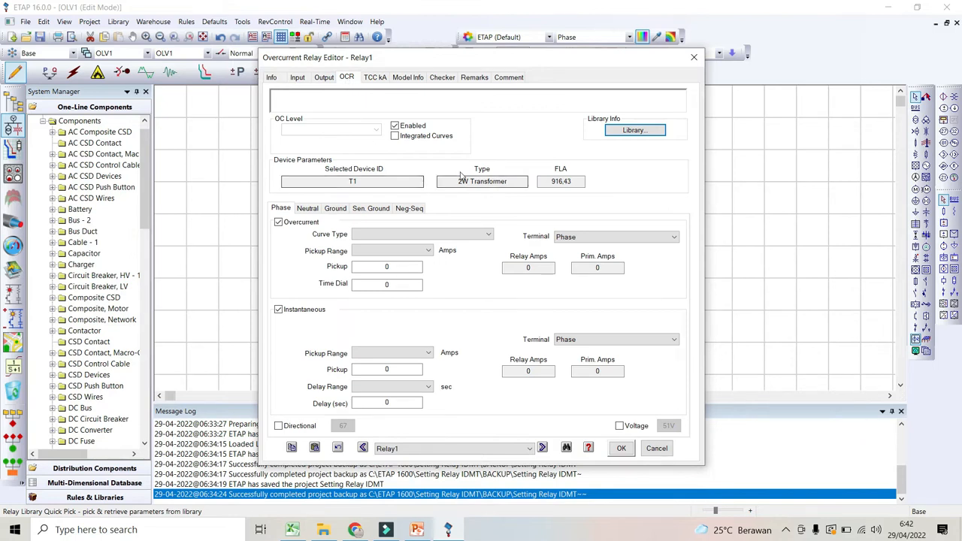
{"action": "left_click", "coordinate": [632, 134]}
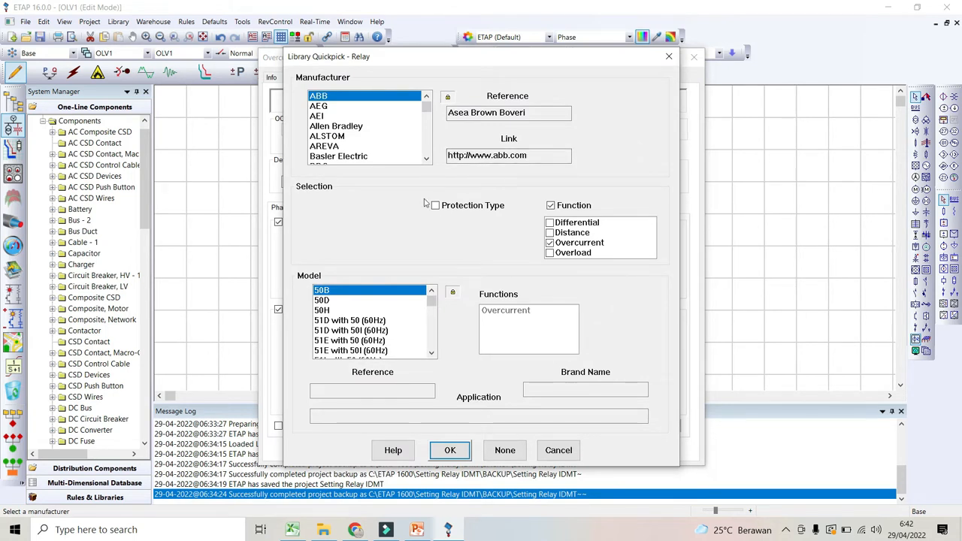
{"action": "scroll", "coordinate": [370, 163], "scroll_direction": "down", "scroll_amount": 3}
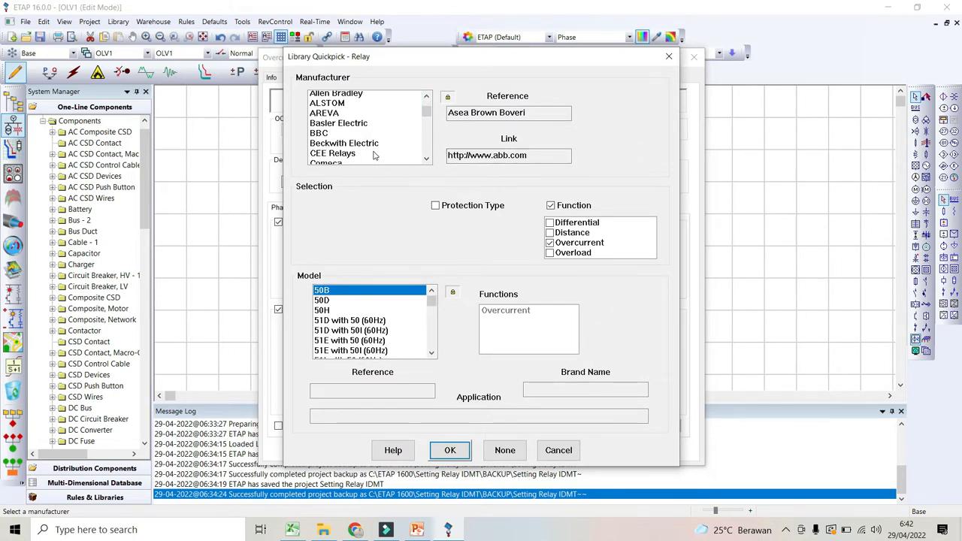
{"action": "scroll", "coordinate": [376, 154], "scroll_direction": "down", "scroll_amount": 3}
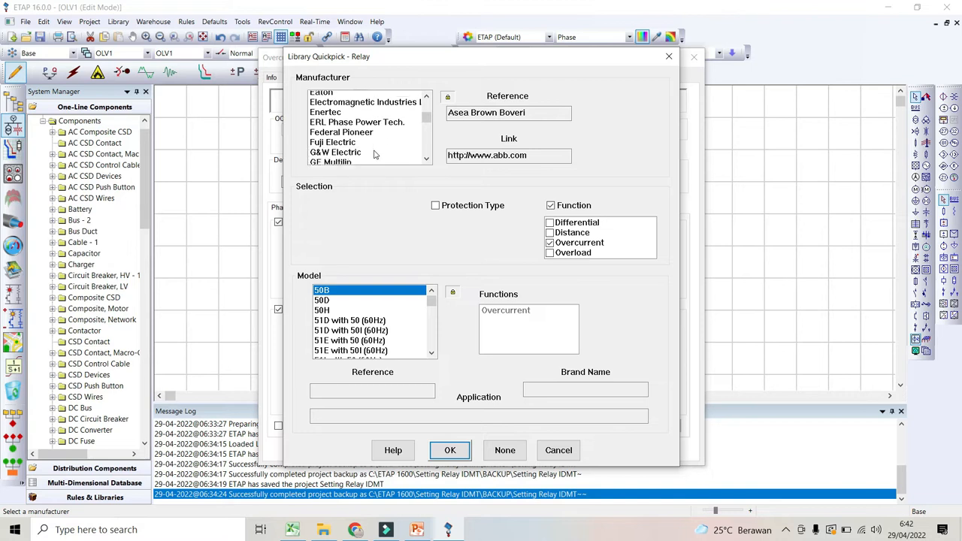
{"action": "scroll", "coordinate": [376, 154], "scroll_direction": "down", "scroll_amount": 3}
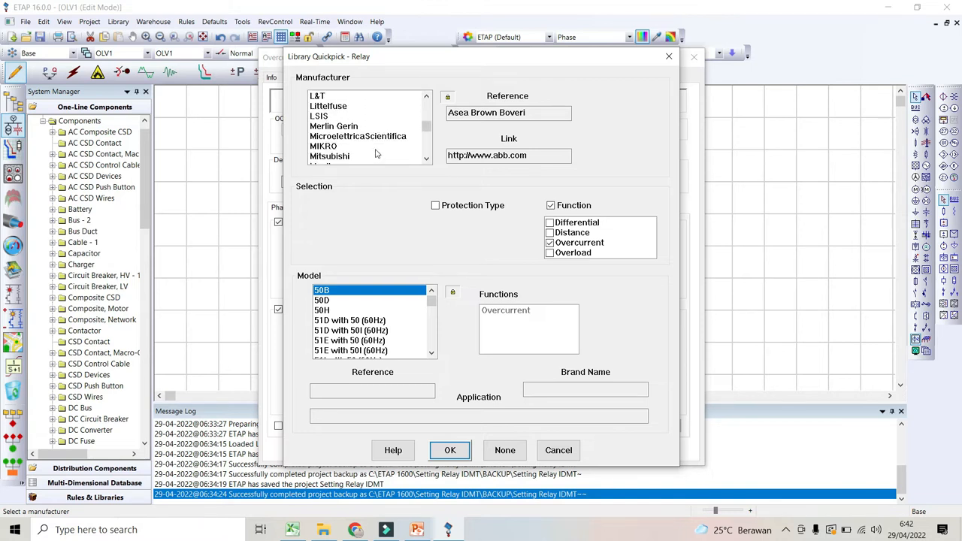
{"action": "left_click", "coordinate": [334, 127]}
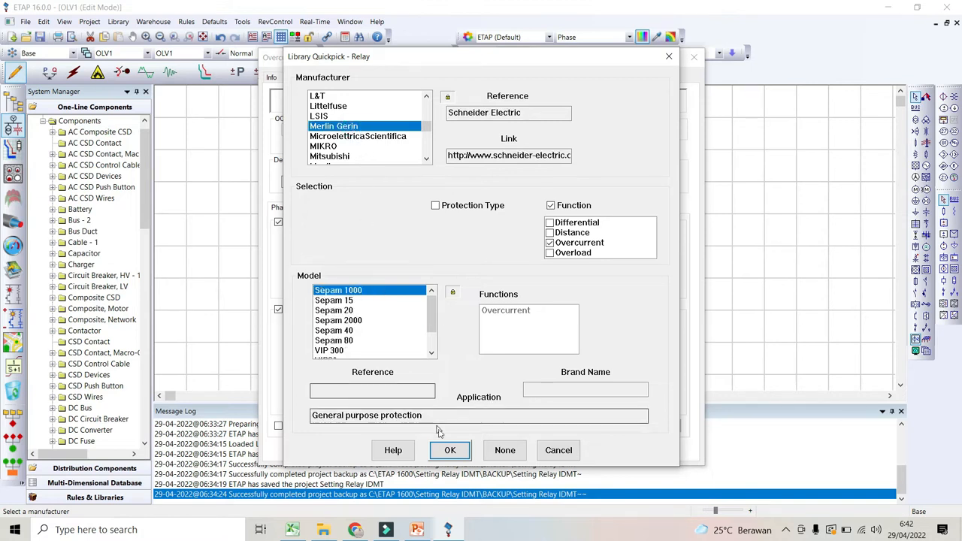
{"action": "left_click", "coordinate": [450, 451]}
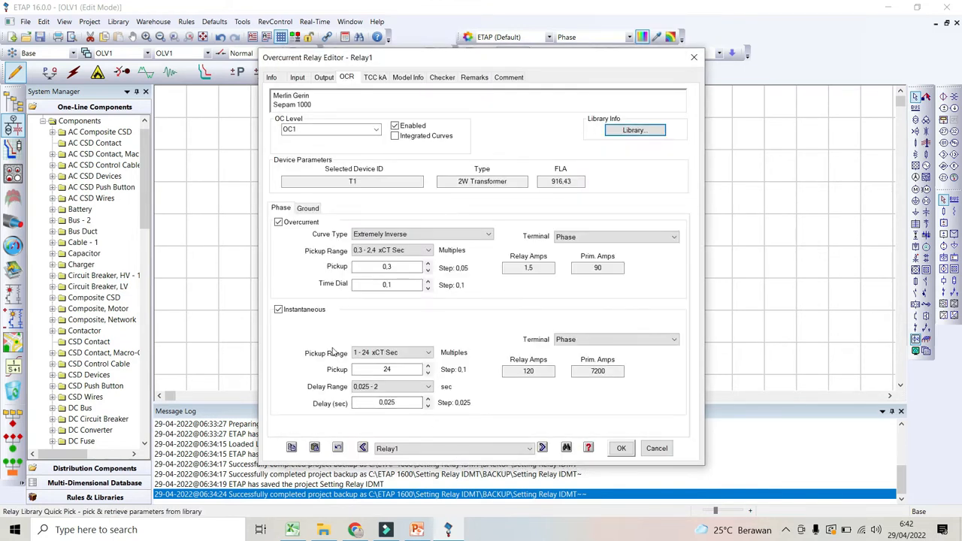
Disable the relay's phase instantaneous element and set the overcurrent curve type to Standard Inverse.
{"action": "left_click", "coordinate": [280, 311]}
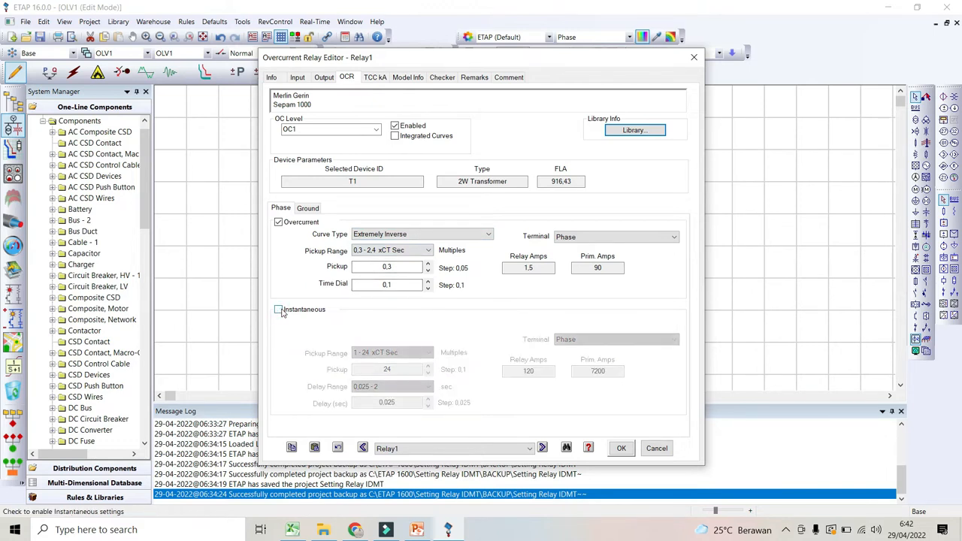
{"action": "left_click", "coordinate": [474, 236]}
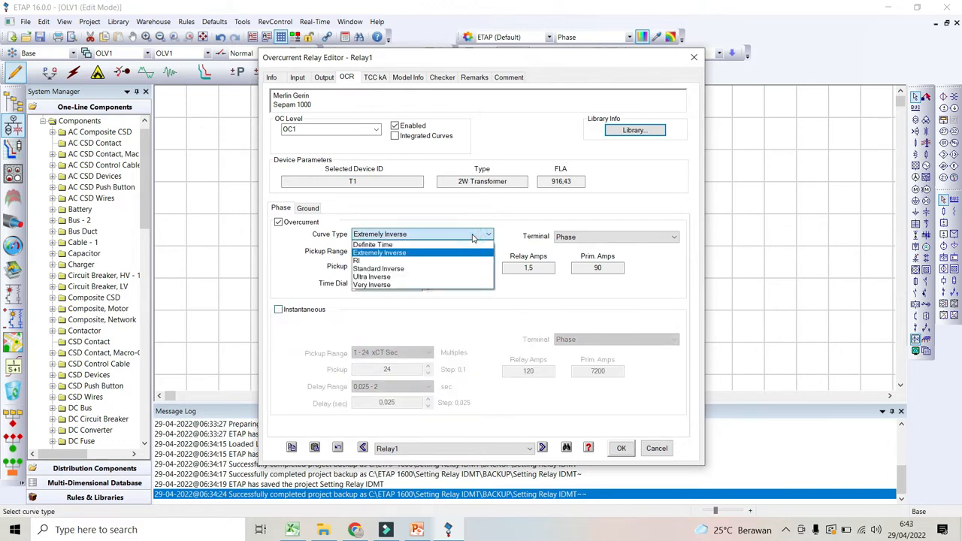
{"action": "left_click", "coordinate": [427, 272]}
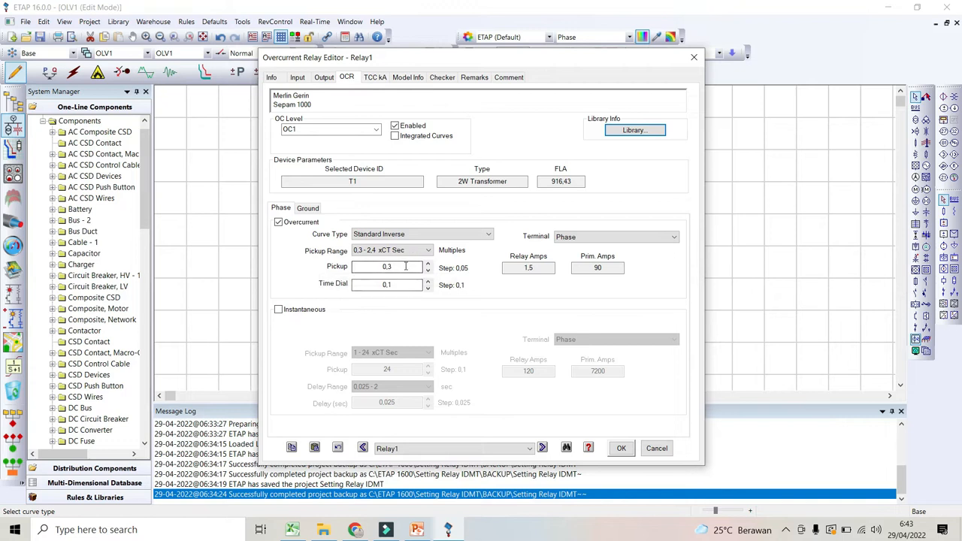
Consult the CT ratio and plug setting slide in PowerPoint, return to ETAP and set Relay1's overcurrent pickup to 0,96.
{"action": "left_click", "coordinate": [416, 531]}
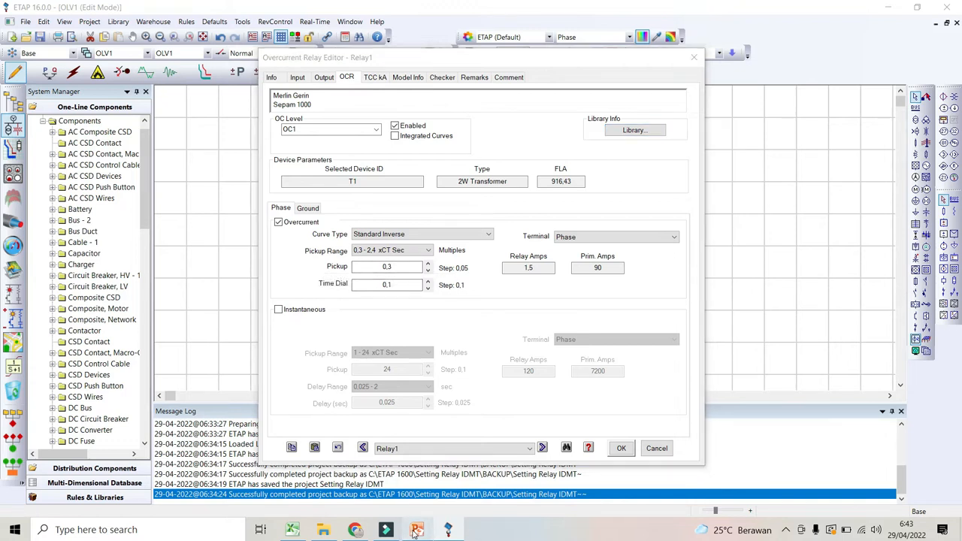
{"action": "scroll", "coordinate": [117, 433], "scroll_direction": "down", "scroll_amount": 2}
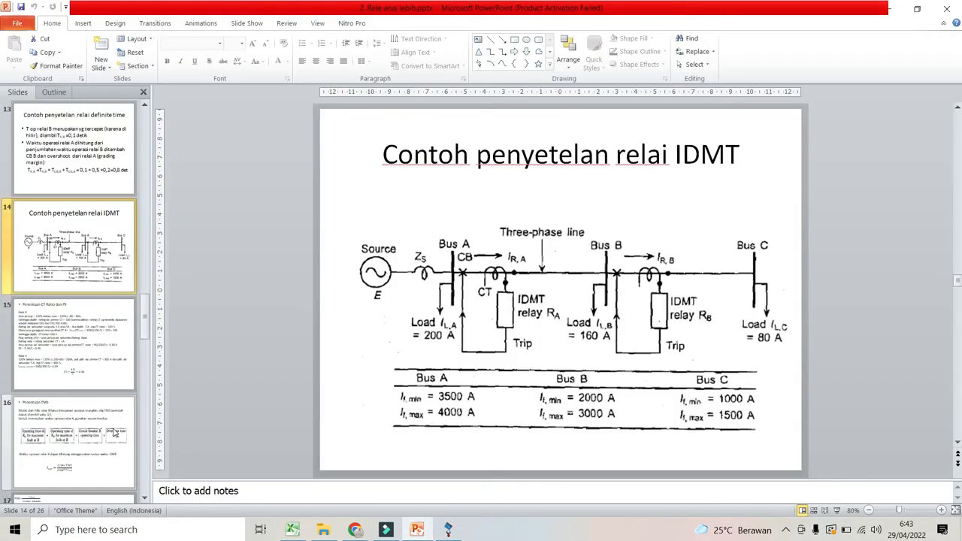
{"action": "left_click", "coordinate": [117, 357]}
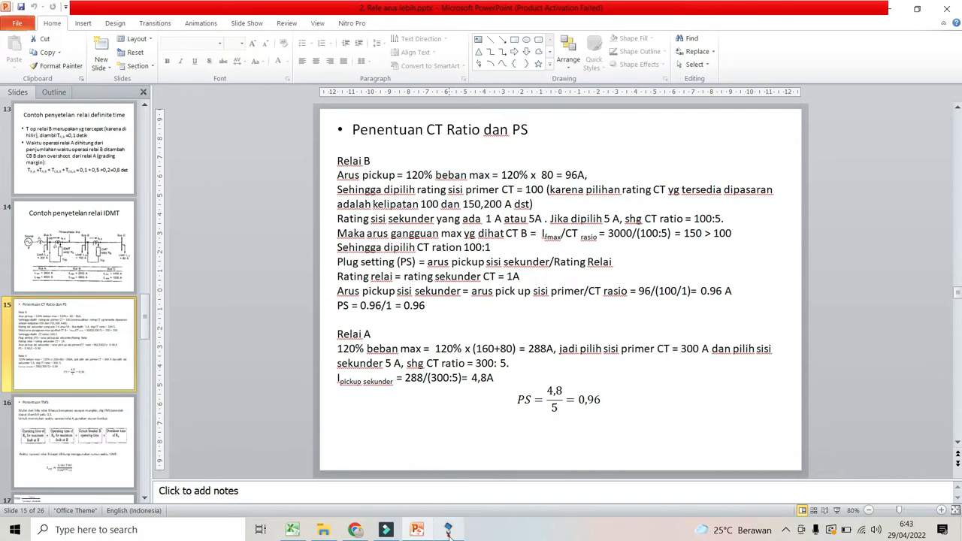
{"action": "mouse_move", "coordinate": [449, 532]}
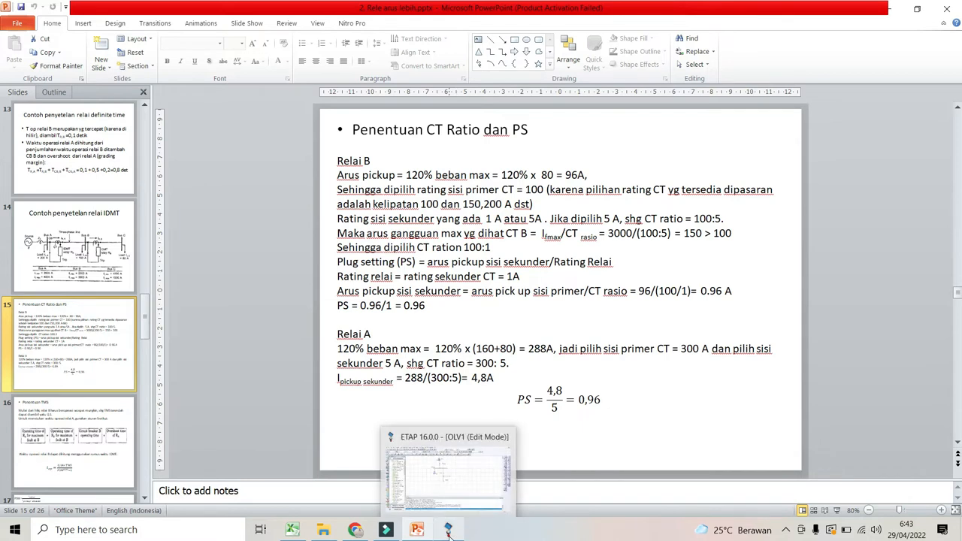
{"action": "left_click", "coordinate": [449, 532]}
{"action": "double_click", "coordinate": [382, 270]}
{"action": "type", "text": "0"}
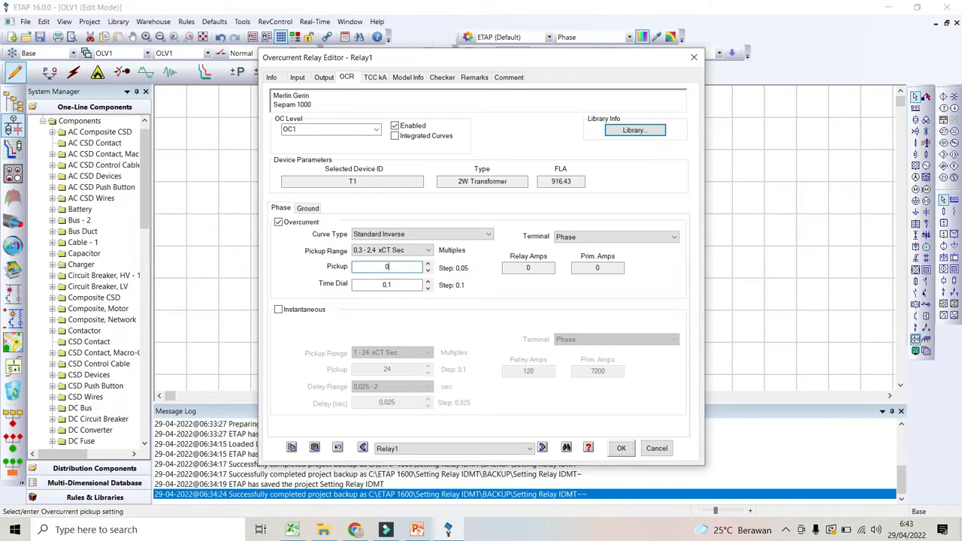
{"action": "type", "text": ",9"}
Look up relay A's TMS in the settings summary slide in PowerPoint and set Relay1's time dial to 0,263 in ETAP.
{"action": "left_click", "coordinate": [416, 530]}
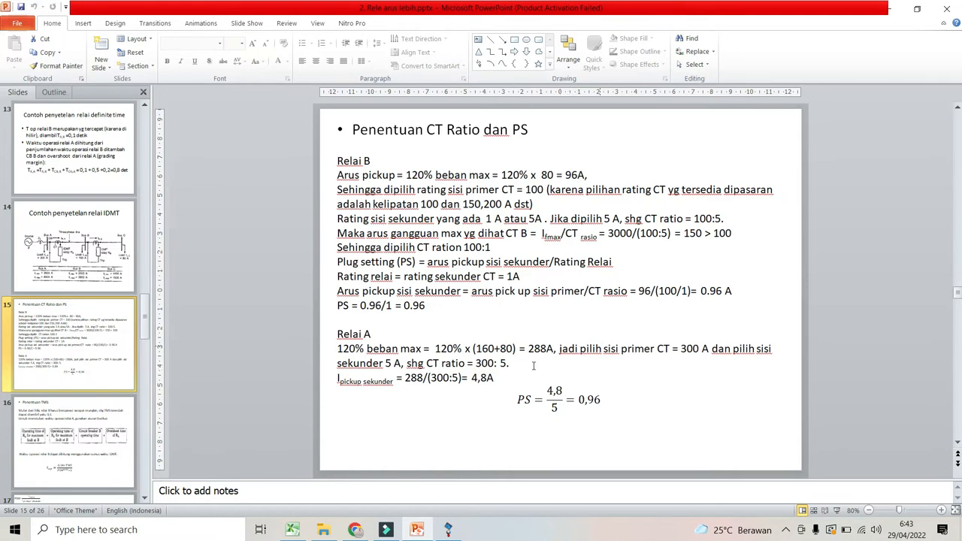
{"action": "left_click", "coordinate": [454, 531]}
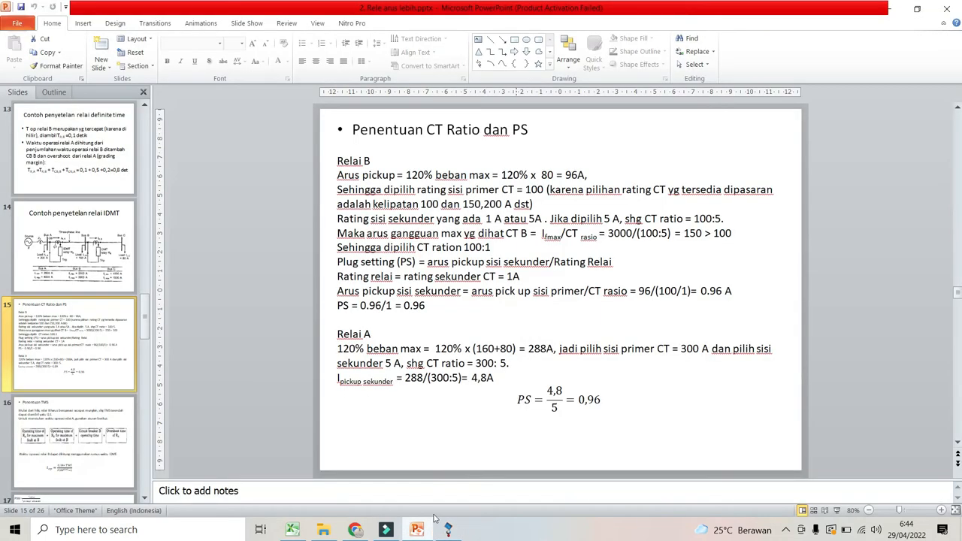
{"action": "left_click", "coordinate": [443, 481]}
{"action": "scroll", "coordinate": [98, 391], "scroll_direction": "down", "scroll_amount": 3}
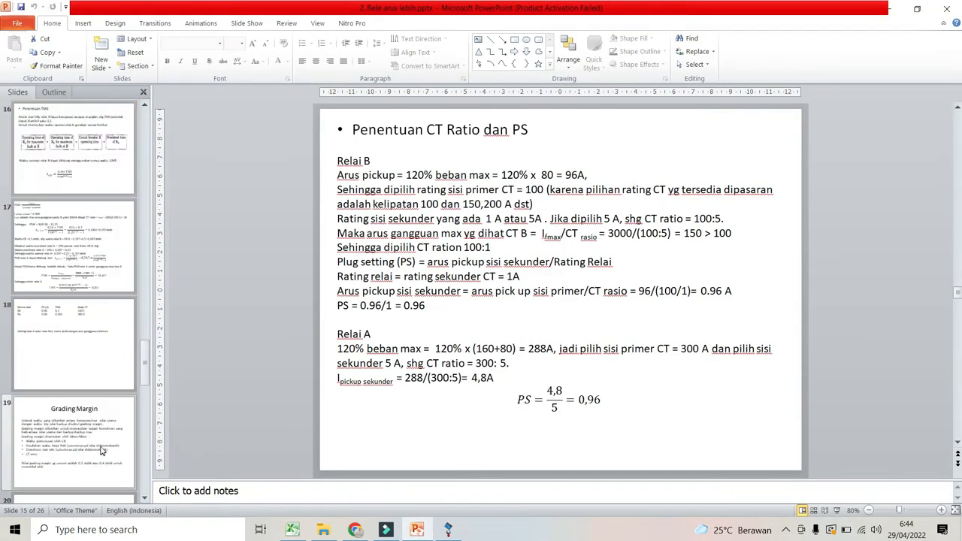
{"action": "left_click", "coordinate": [109, 331]}
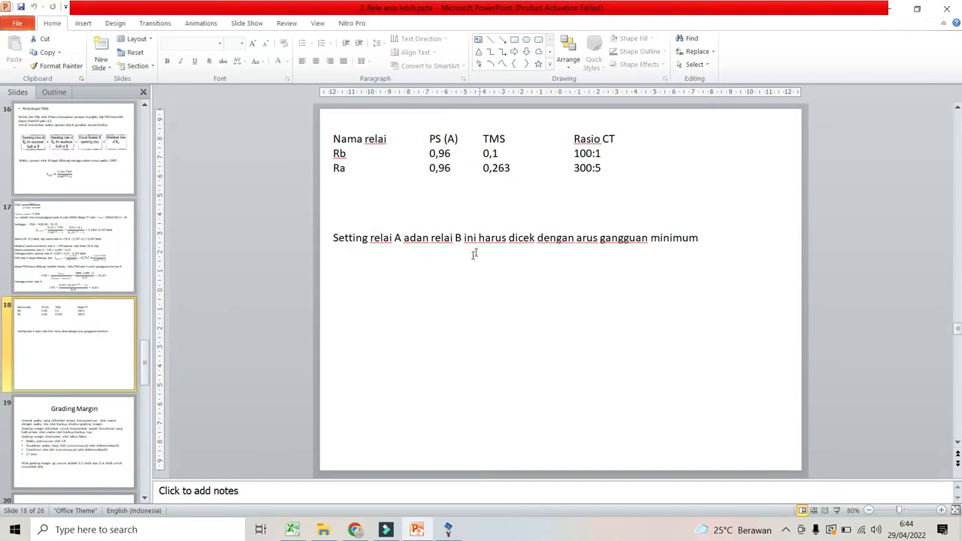
{"action": "left_click", "coordinate": [448, 530]}
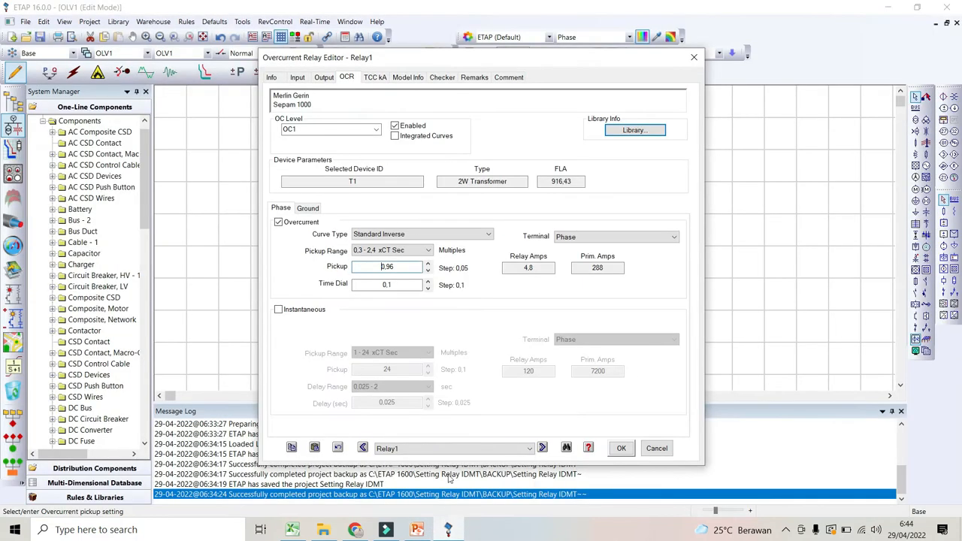
{"action": "left_click", "coordinate": [402, 286]}
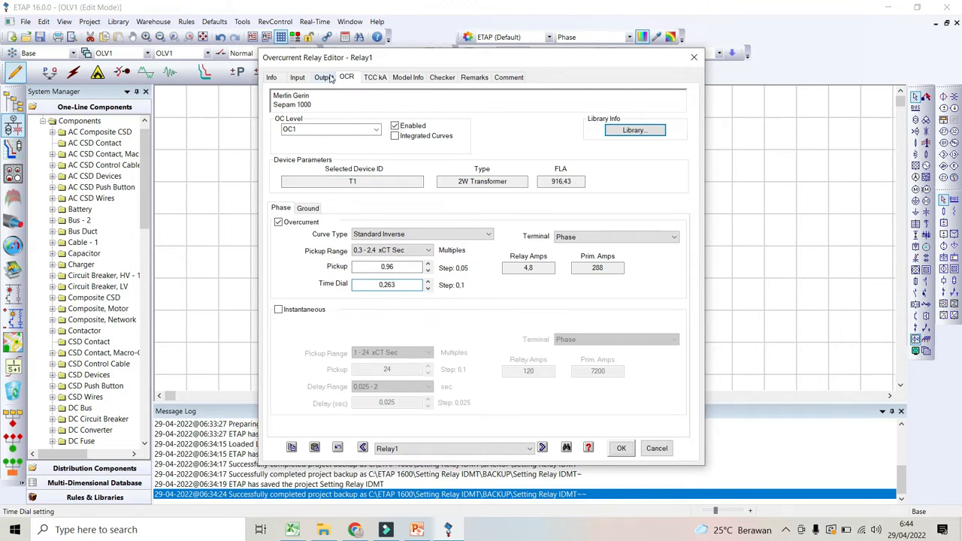
Add a Relay1 output for any relay element and any level, with an interlock that opens the high-voltage circuit breaker CB1.
{"action": "left_click", "coordinate": [323, 77]}
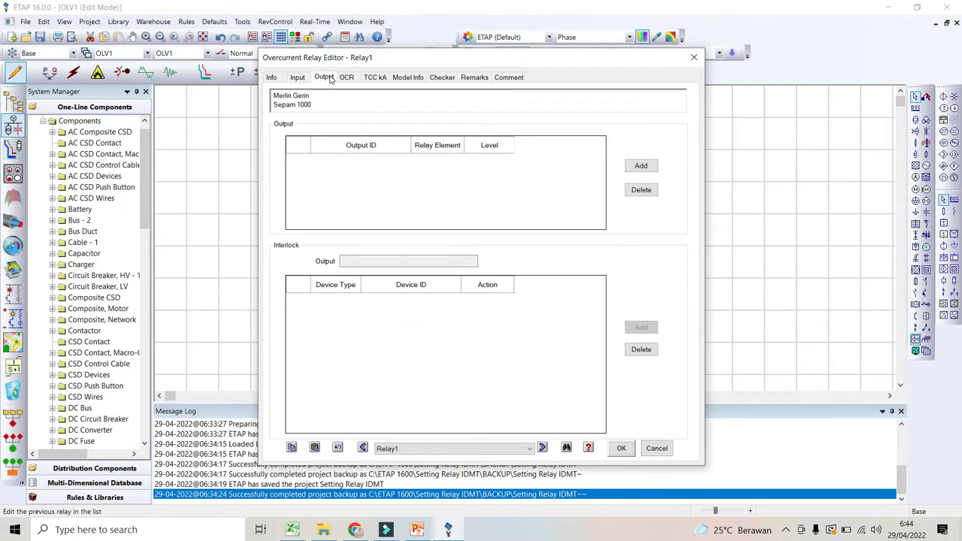
{"action": "left_click", "coordinate": [636, 166]}
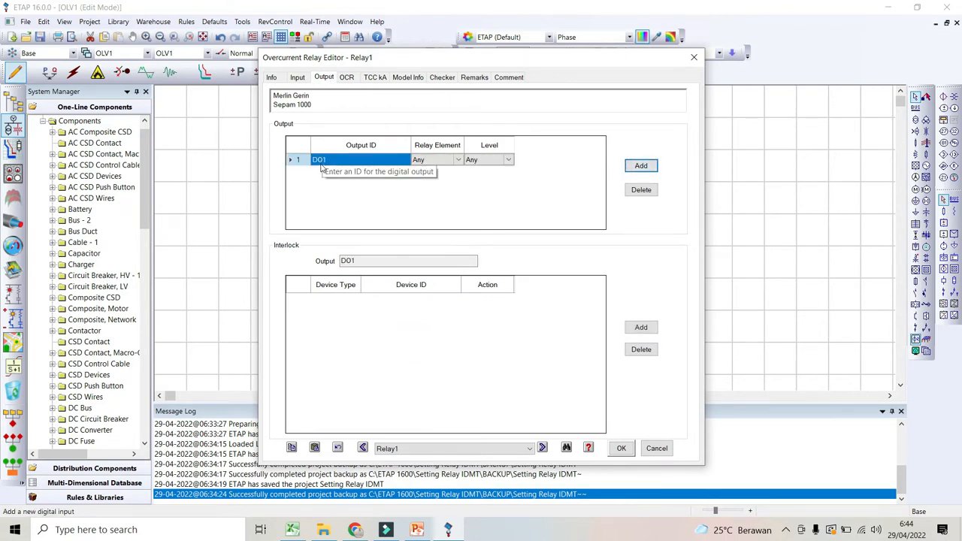
{"action": "left_click", "coordinate": [459, 161]}
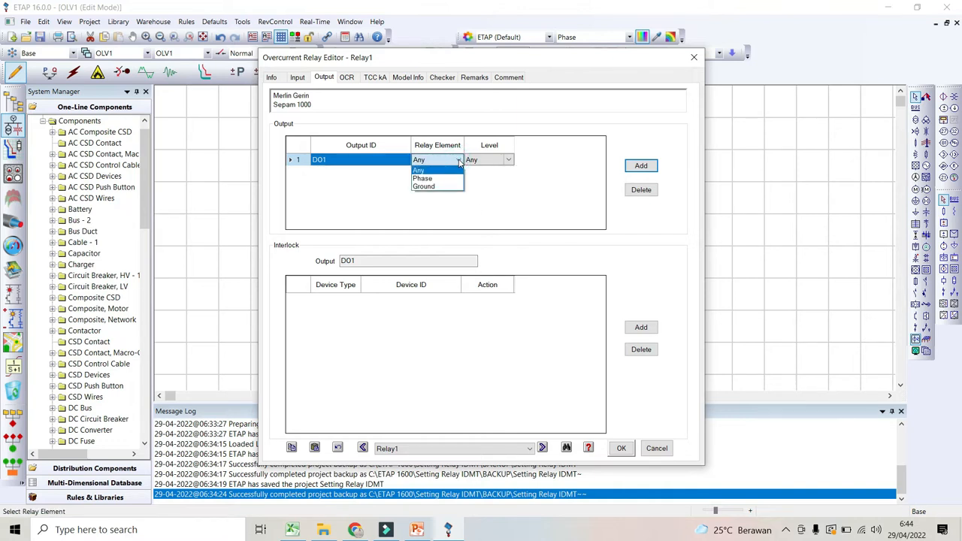
{"action": "left_click", "coordinate": [458, 161]}
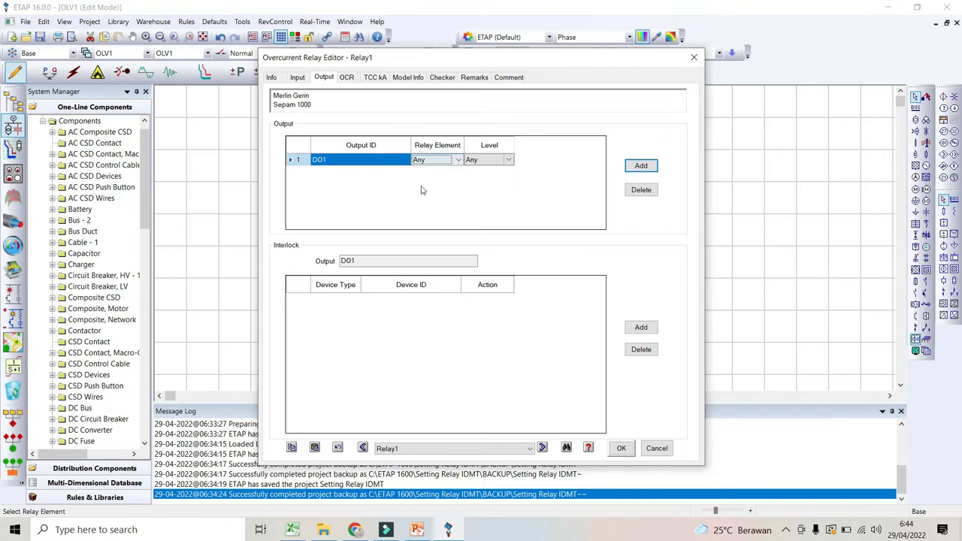
{"action": "left_click", "coordinate": [509, 161]}
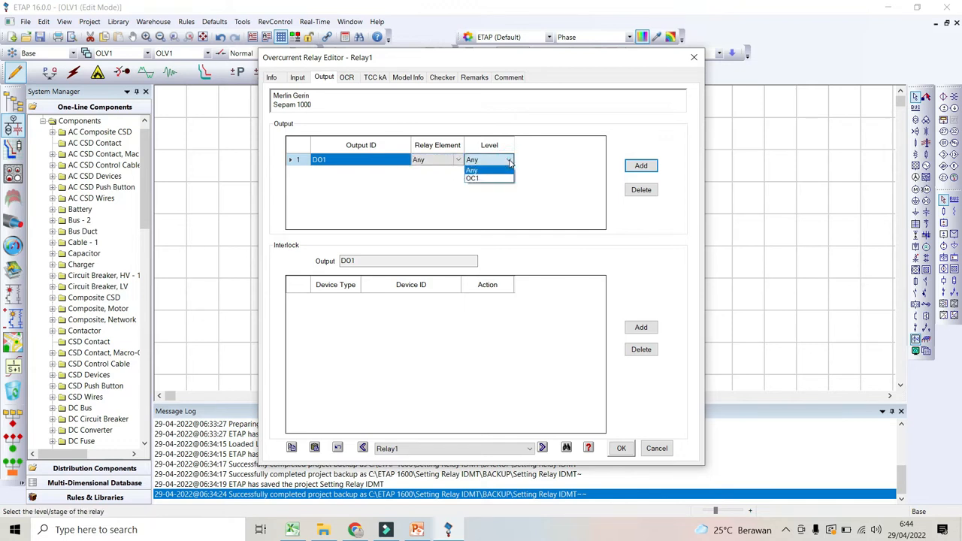
{"action": "left_click", "coordinate": [509, 161]}
{"action": "left_click", "coordinate": [509, 163]}
{"action": "left_click", "coordinate": [509, 161]}
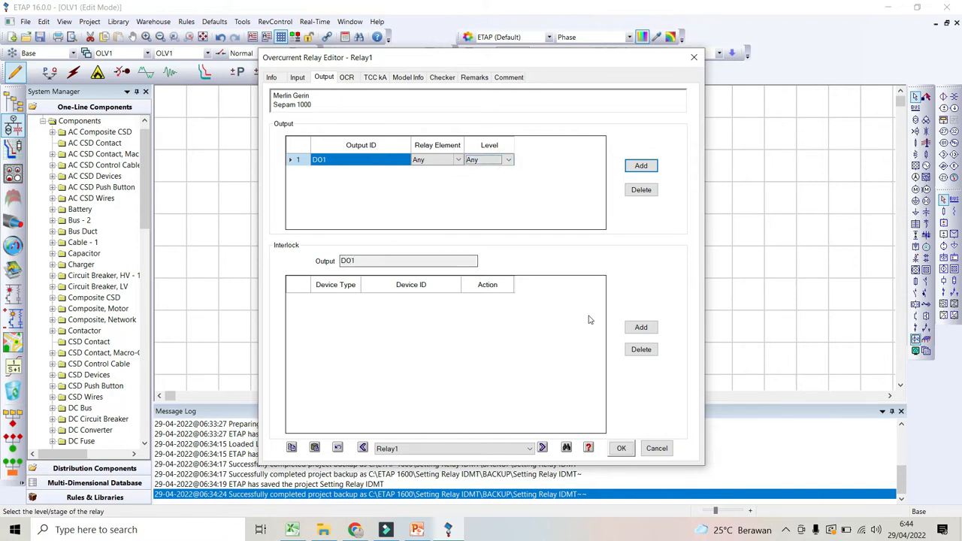
{"action": "left_click", "coordinate": [642, 327]}
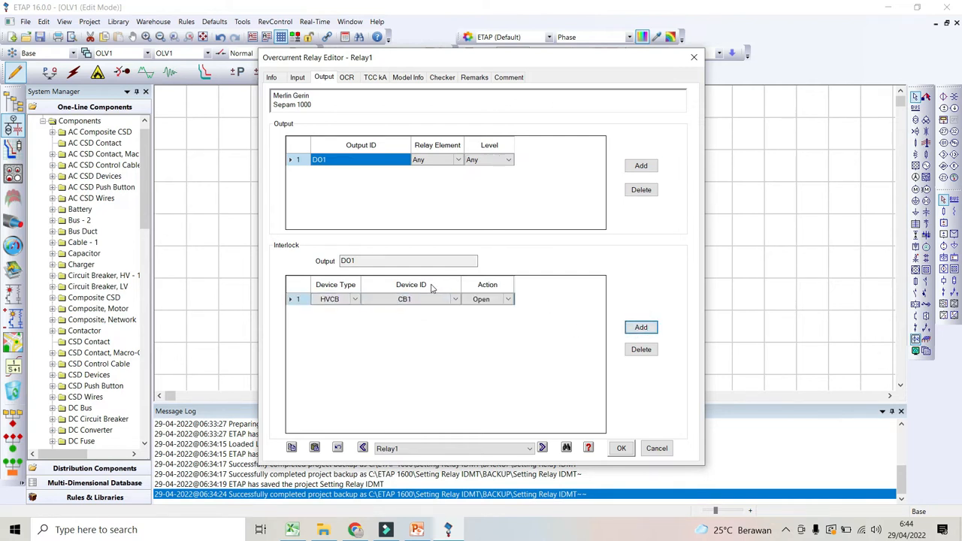
{"action": "left_click", "coordinate": [622, 450]}
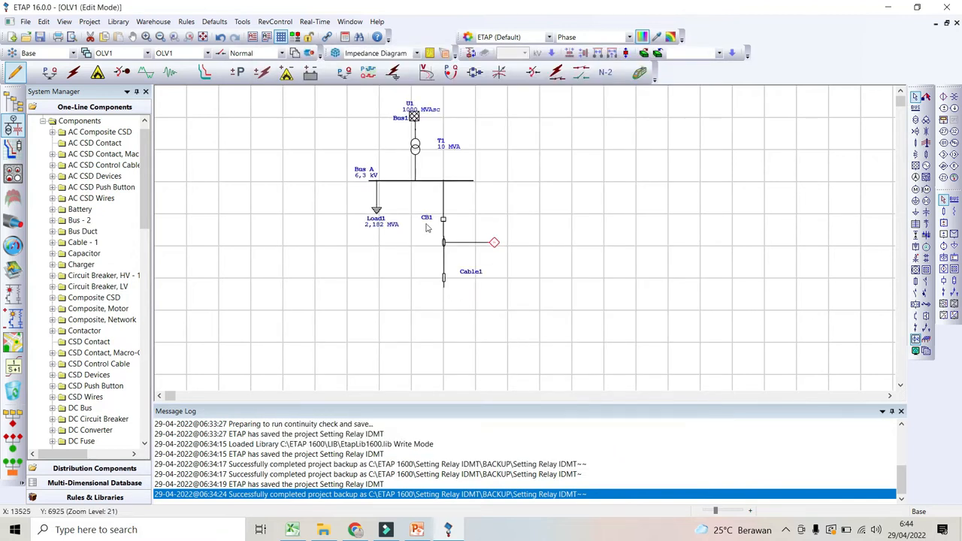
Review Relay1's output and its circuit breaker interlock.
{"action": "double_click", "coordinate": [495, 248]}
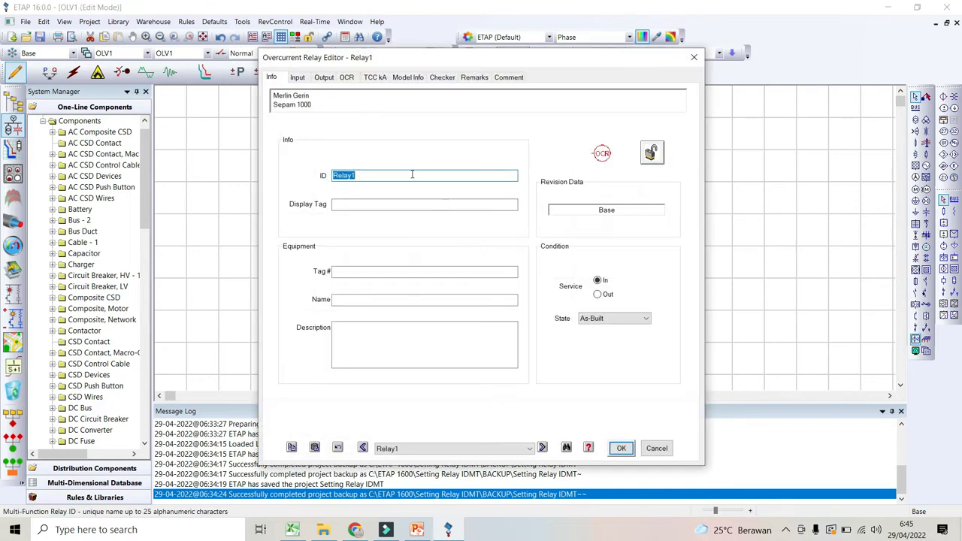
{"action": "left_click", "coordinate": [325, 78]}
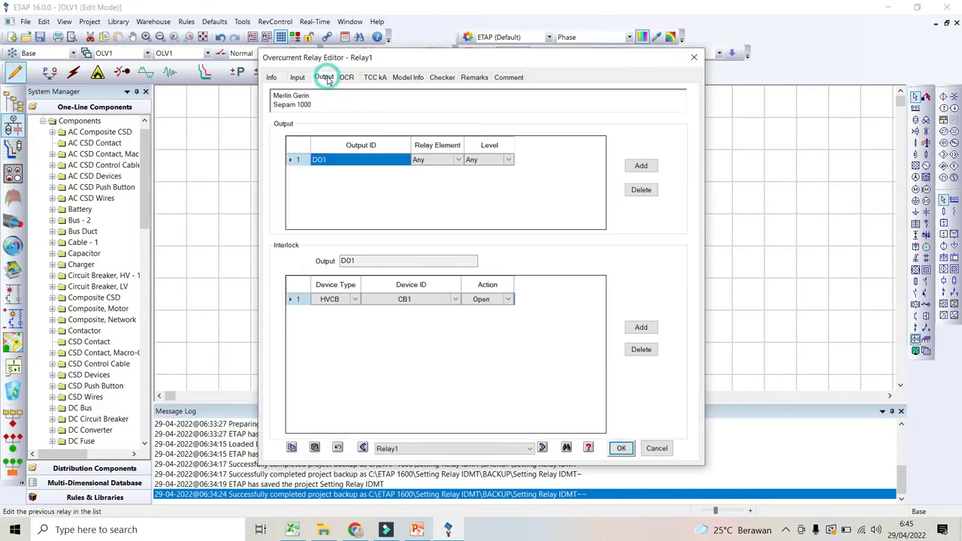
{"action": "left_click", "coordinate": [624, 446]}
Check the IDMT example network slide in PowerPoint, then add a bus below Cable1 in ETAP and lengthen it on both sides.
{"action": "left_click", "coordinate": [418, 531]}
{"action": "scroll", "coordinate": [113, 361], "scroll_direction": "up", "scroll_amount": 5}
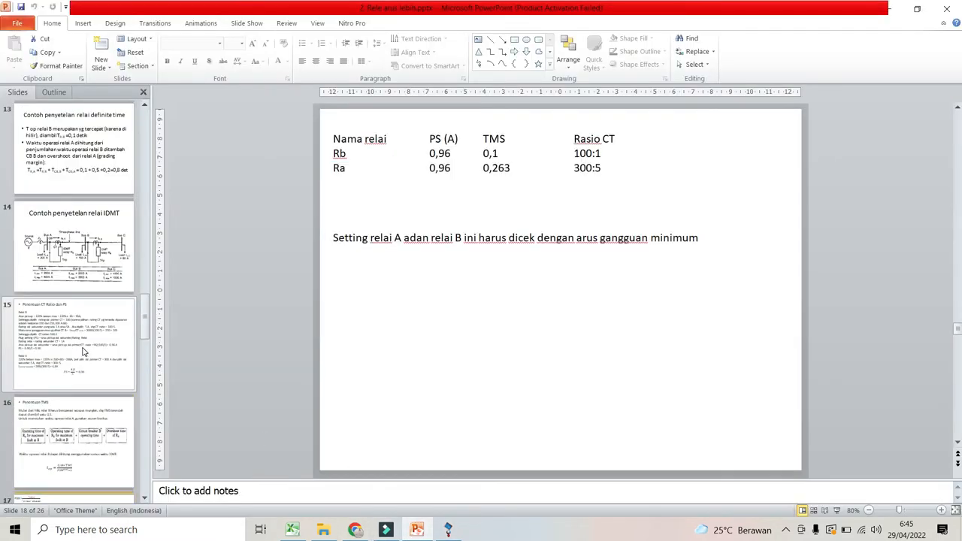
{"action": "left_click", "coordinate": [75, 275]}
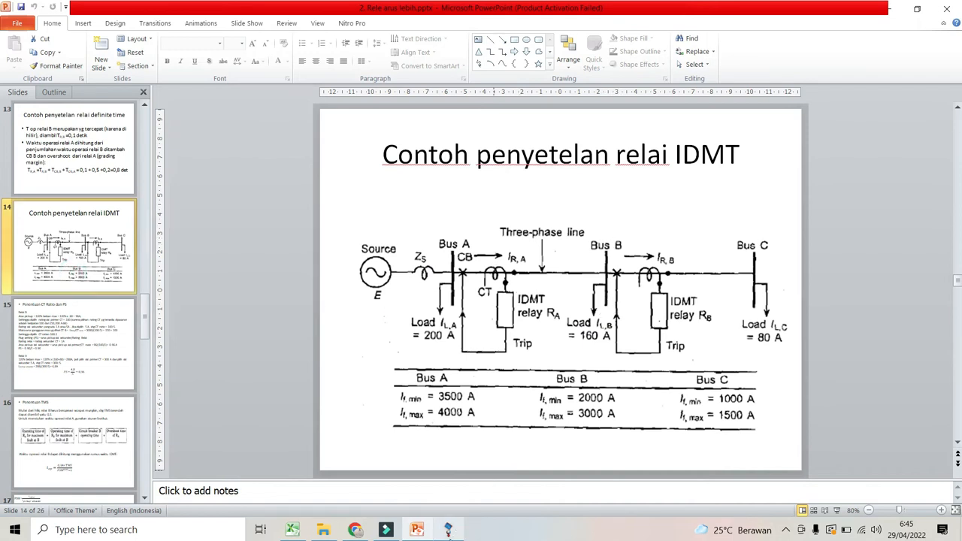
{"action": "left_click", "coordinate": [445, 535]}
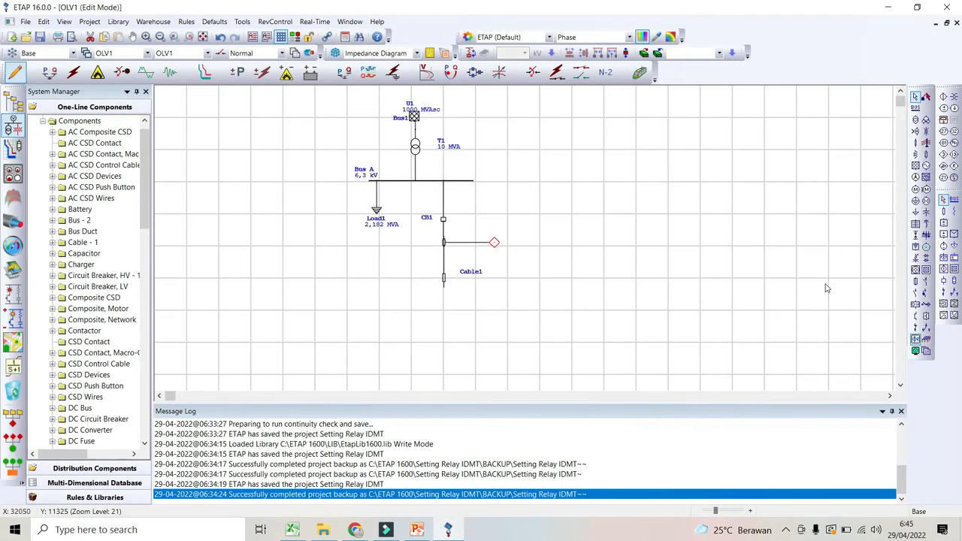
{"action": "left_click", "coordinate": [917, 107]}
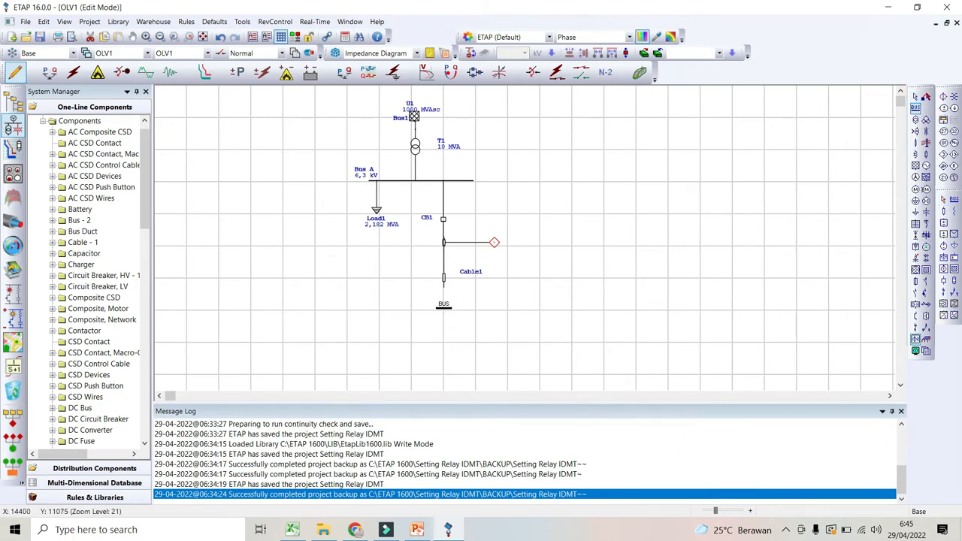
{"action": "left_click", "coordinate": [443, 310]}
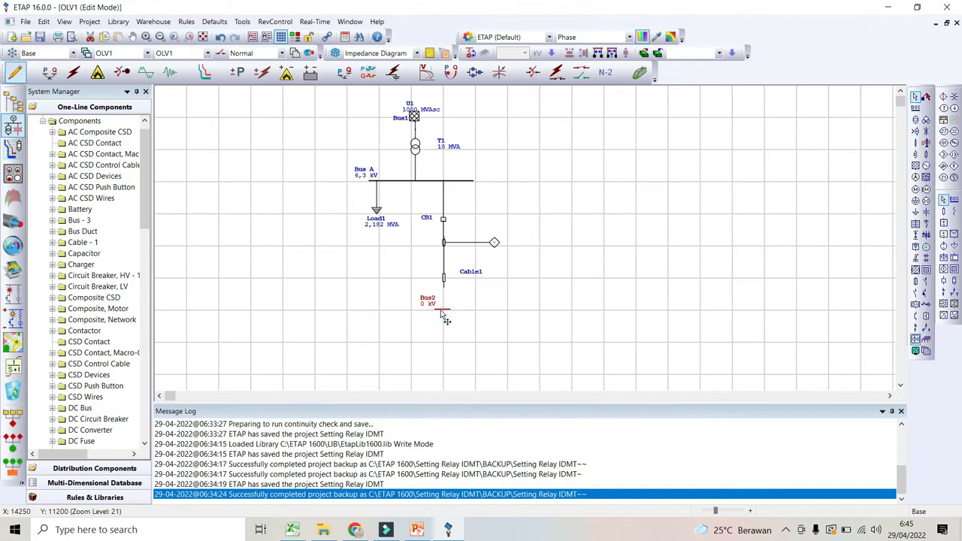
{"action": "left_click", "coordinate": [440, 310]}
{"action": "left_click_drag", "start_coordinate": [434, 309], "coordinate": [377, 304]}
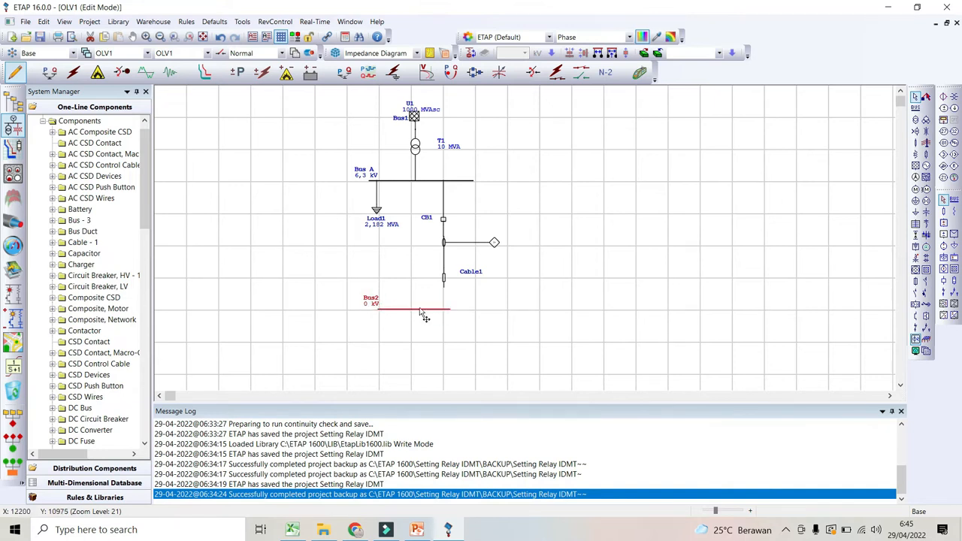
{"action": "left_click_drag", "start_coordinate": [450, 309], "coordinate": [505, 301]}
Attach a static load below the new bus and check the Bus B load current on the PowerPoint example slide.
{"action": "left_click", "coordinate": [918, 212]}
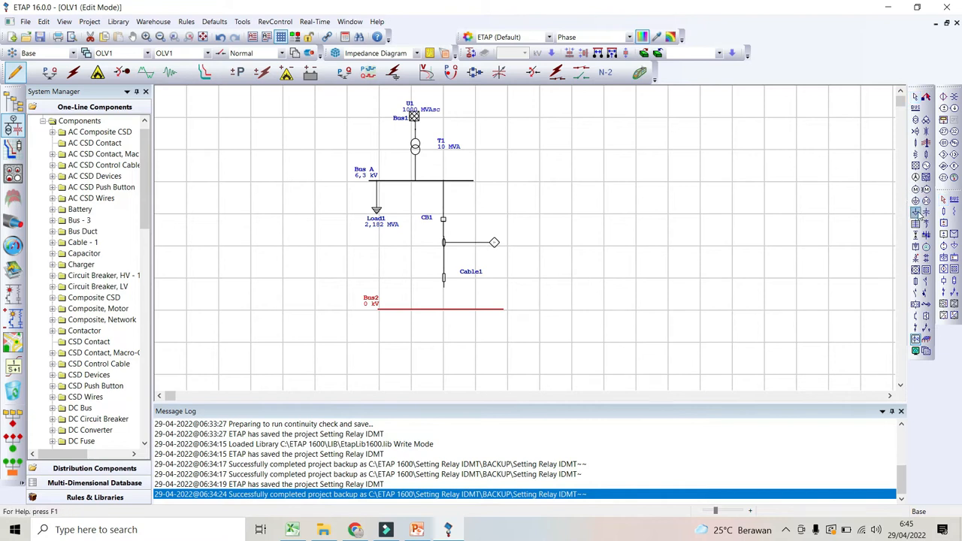
{"action": "left_click", "coordinate": [387, 311]}
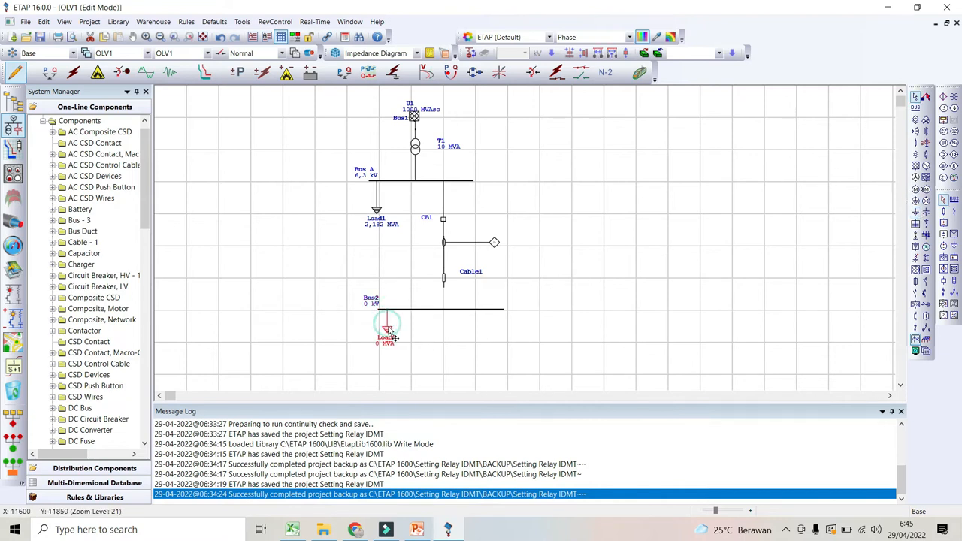
{"action": "left_click", "coordinate": [418, 531]}
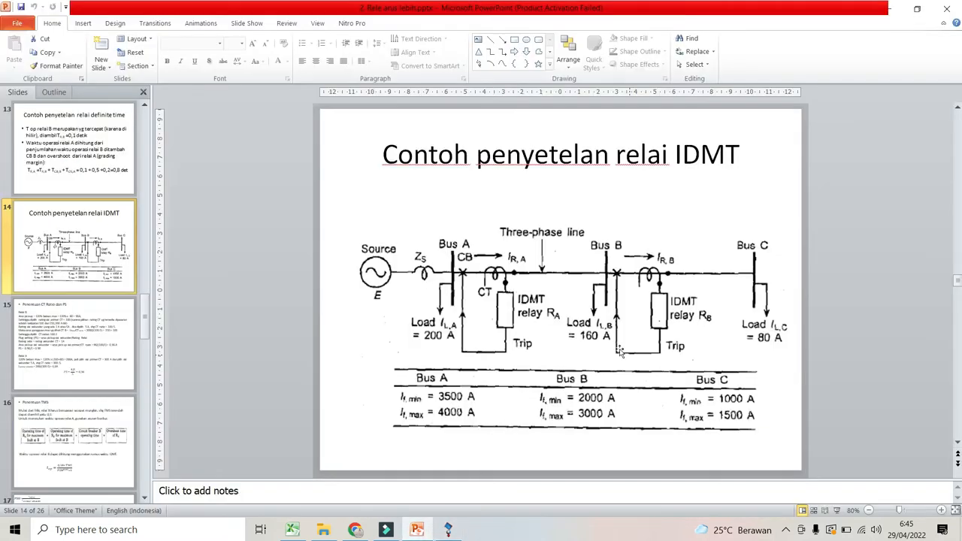
{"action": "left_click", "coordinate": [448, 531]}
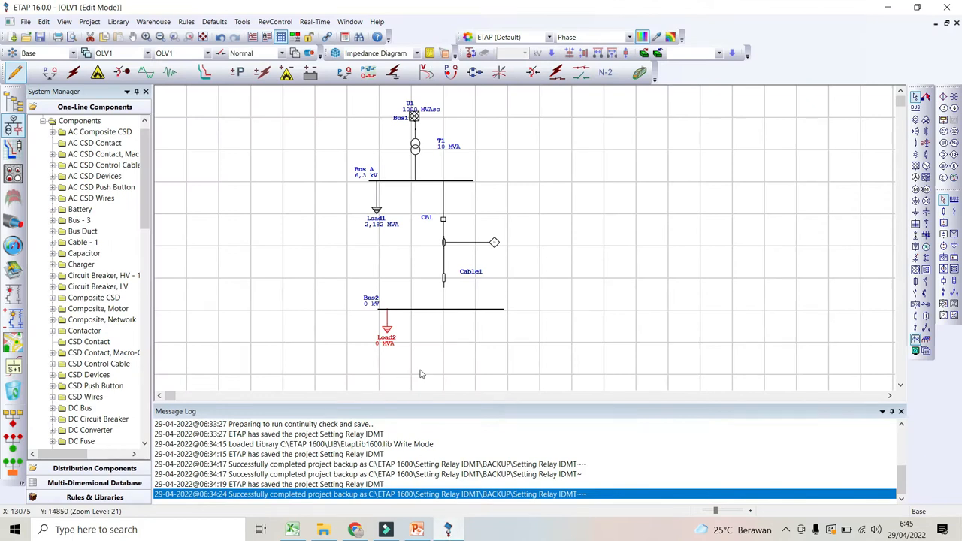
{"action": "double_click", "coordinate": [388, 333]}
{"action": "left_click", "coordinate": [353, 96]}
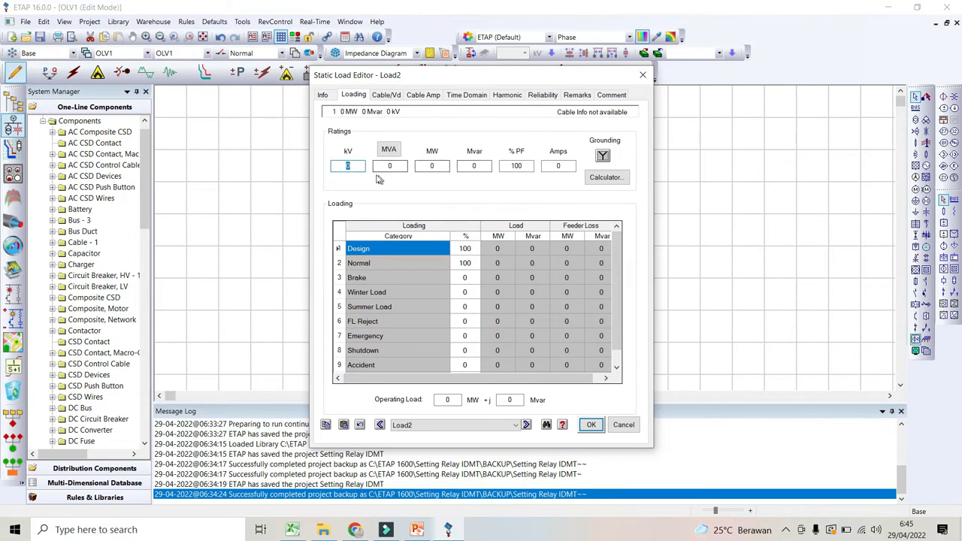
{"action": "left_click", "coordinate": [642, 76]}
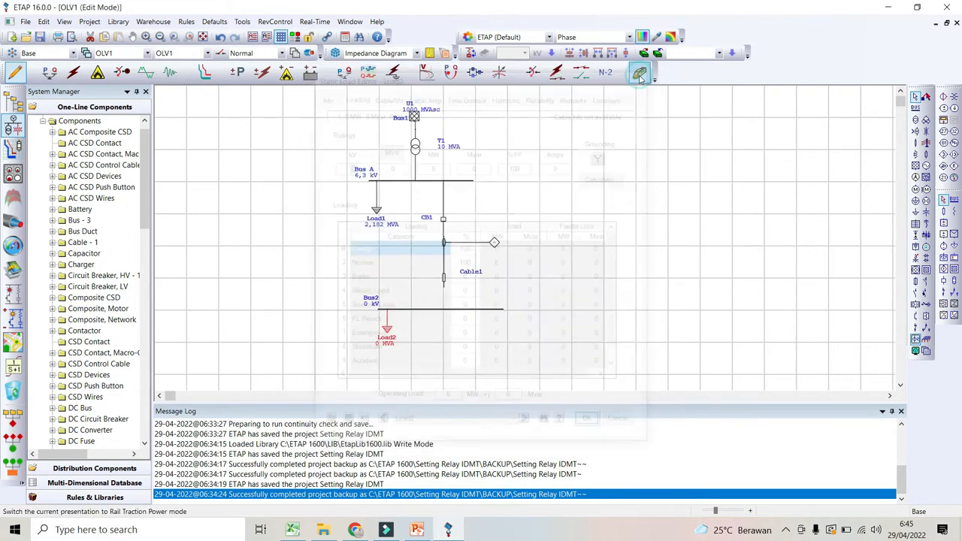
Connect the lower end of Cable1 to Bus2 and set Load2's rated current to 160 A.
{"action": "left_click_drag", "start_coordinate": [443, 301], "coordinate": [442, 309]}
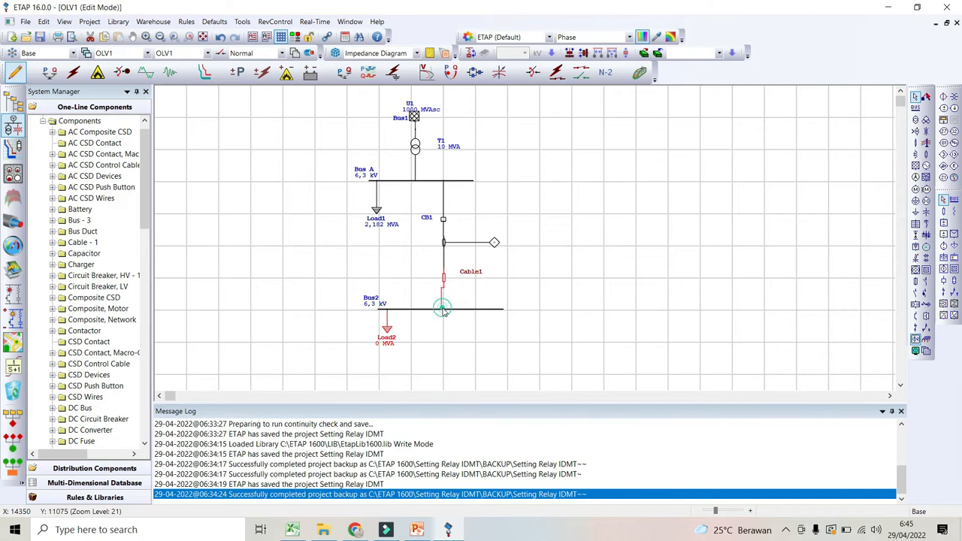
{"action": "double_click", "coordinate": [387, 336]}
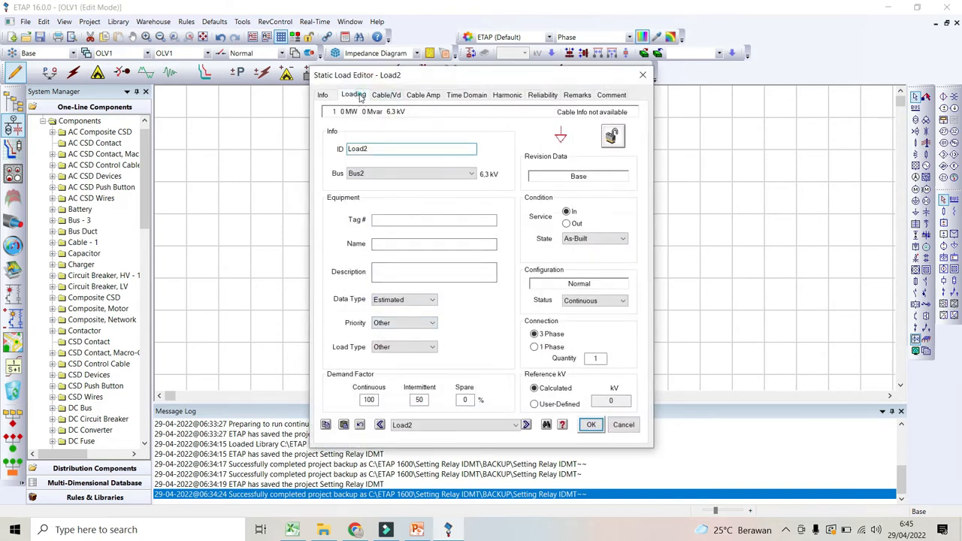
{"action": "left_click", "coordinate": [355, 96]}
{"action": "left_click", "coordinate": [558, 165]}
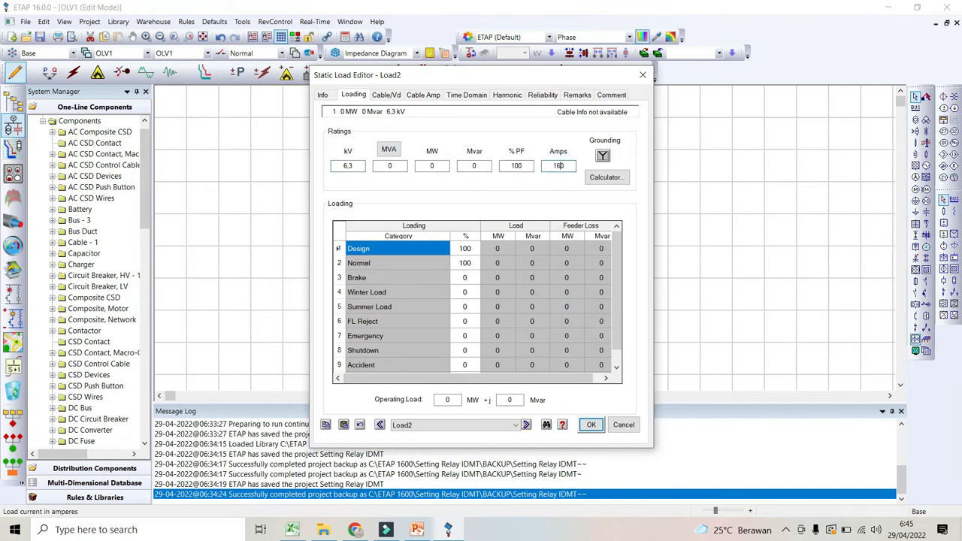
{"action": "type", "text": "160"}
{"action": "key", "text": "Tab"}
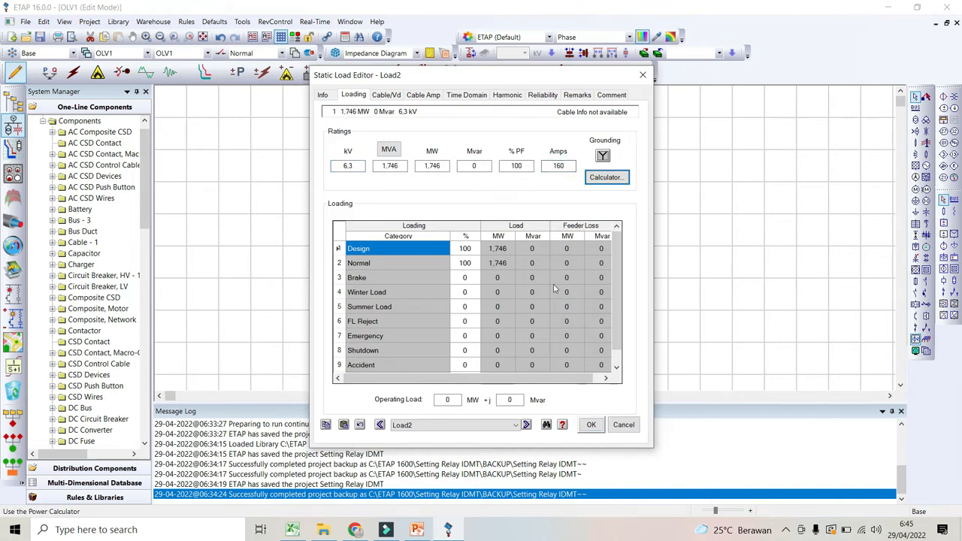
{"action": "left_click", "coordinate": [592, 424]}
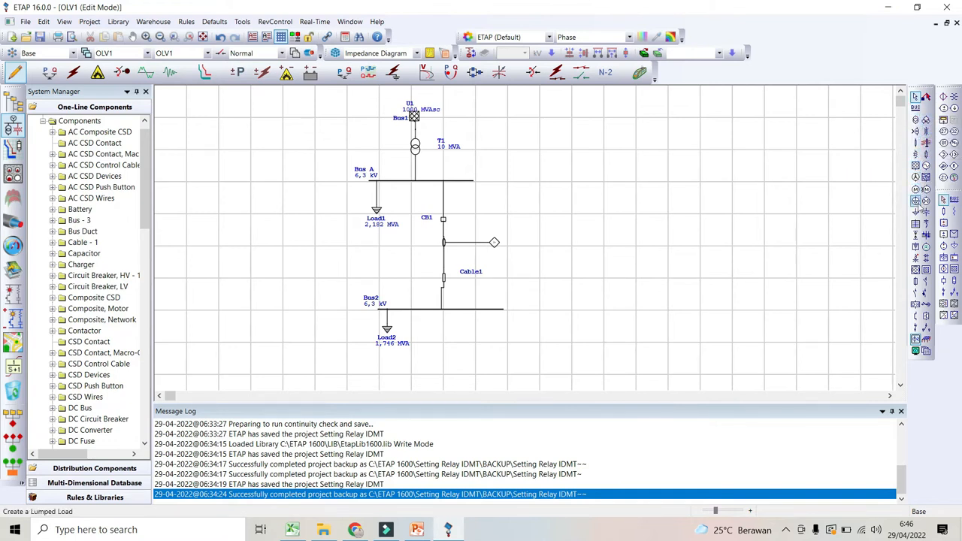
Add a high-voltage circuit breaker below Bus2 and assign it the IEC Alstom HMC 1172 library model rated 1250 A, 7.2 kV.
{"action": "left_click", "coordinate": [916, 294]}
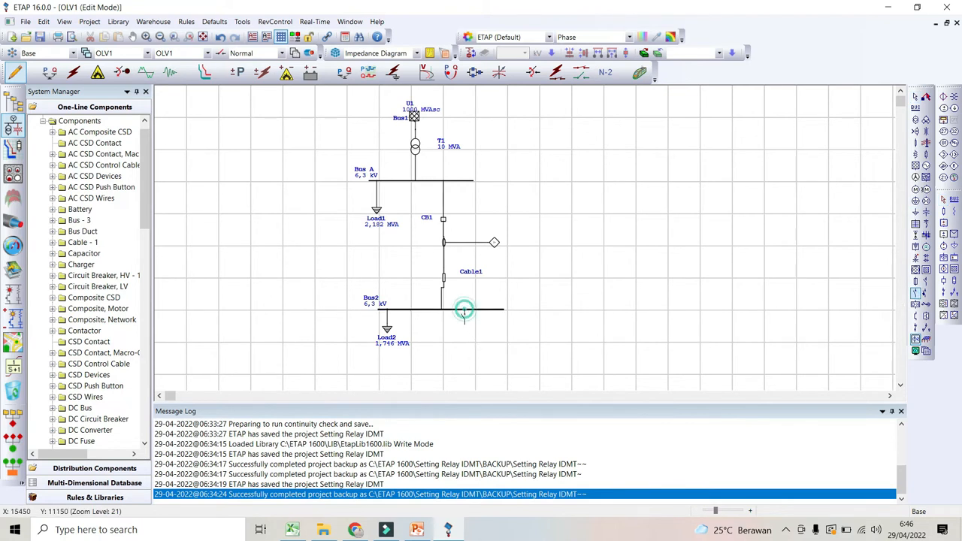
{"action": "left_click", "coordinate": [466, 327]}
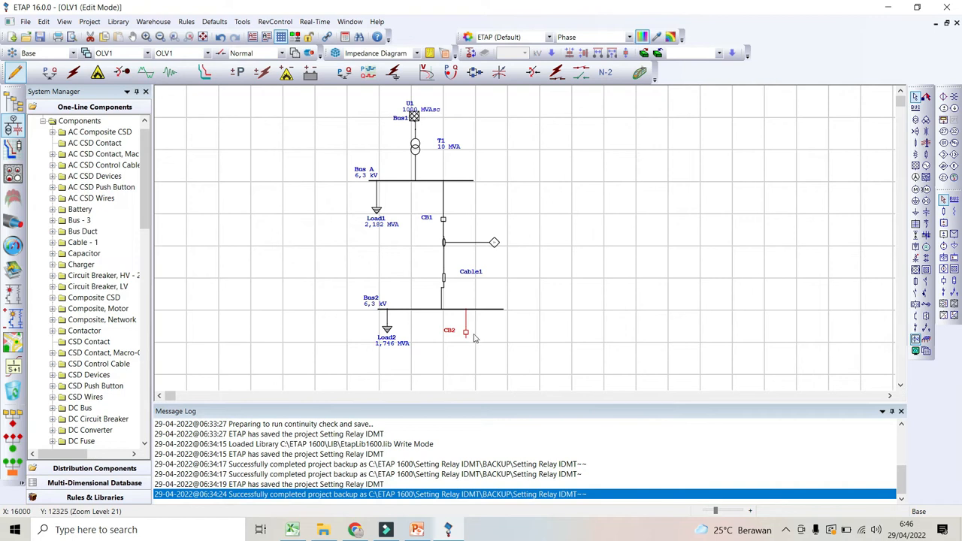
{"action": "double_click", "coordinate": [466, 333]}
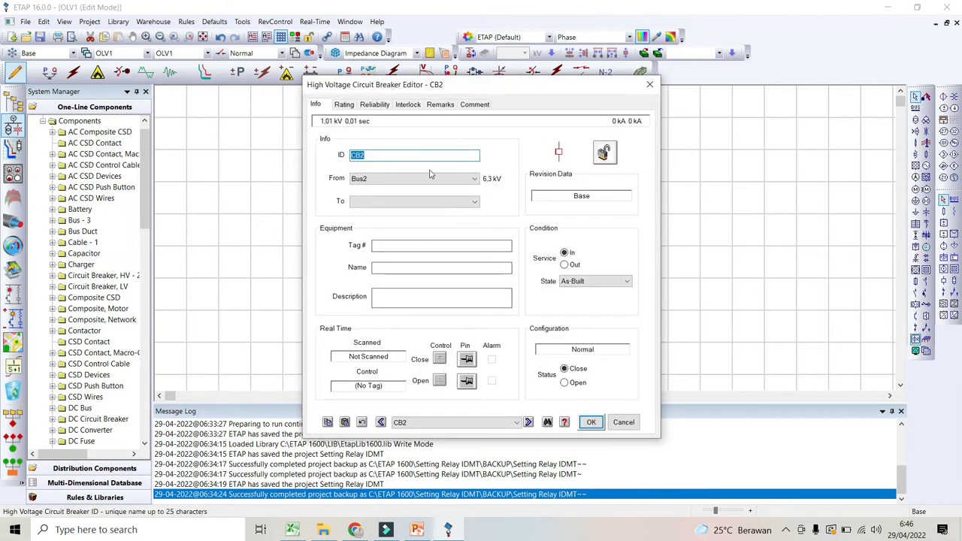
{"action": "left_click", "coordinate": [345, 106]}
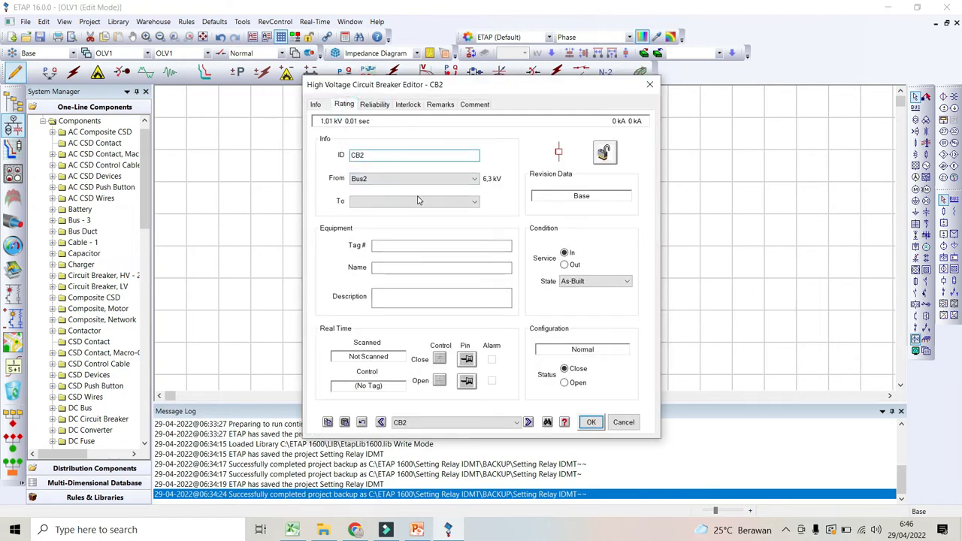
{"action": "left_click", "coordinate": [454, 167]}
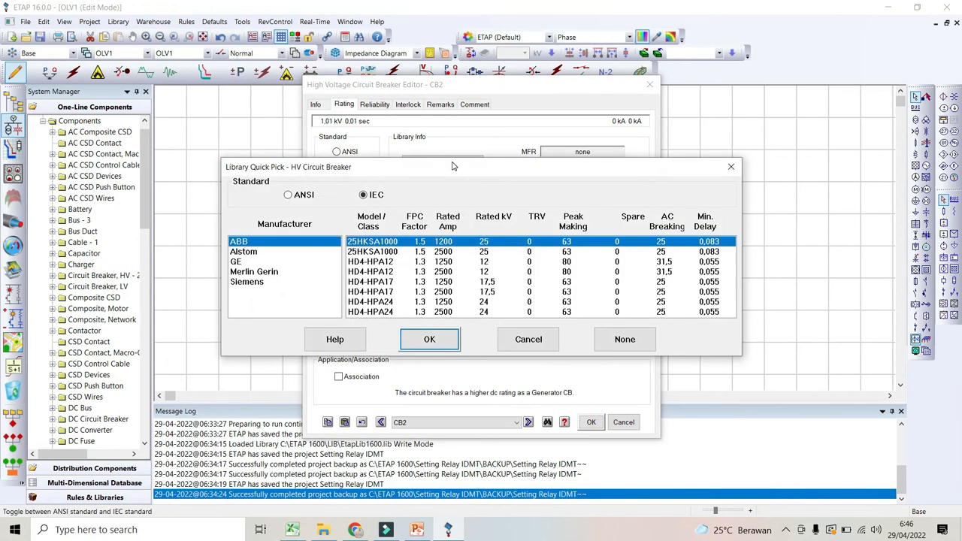
{"action": "left_click", "coordinate": [245, 252]}
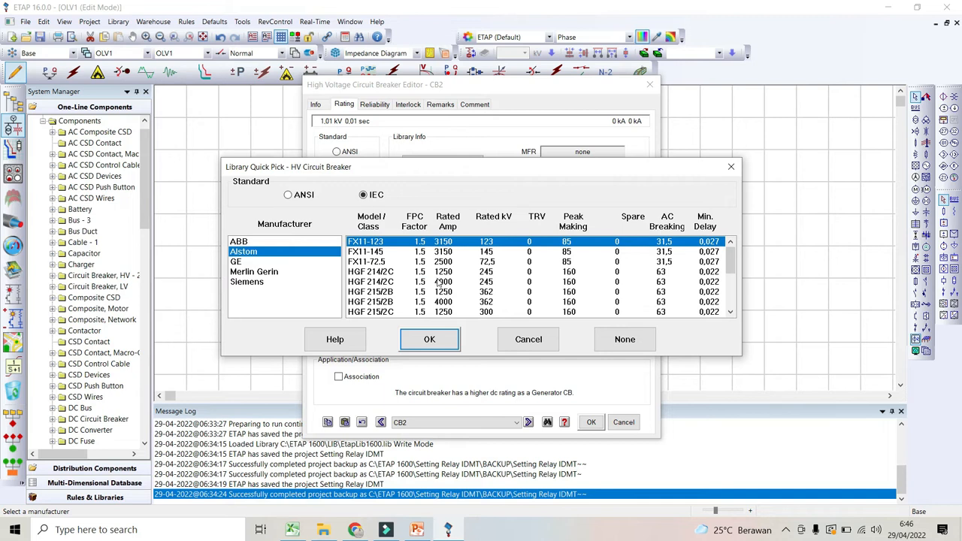
{"action": "scroll", "coordinate": [464, 272], "scroll_direction": "down", "scroll_amount": 5}
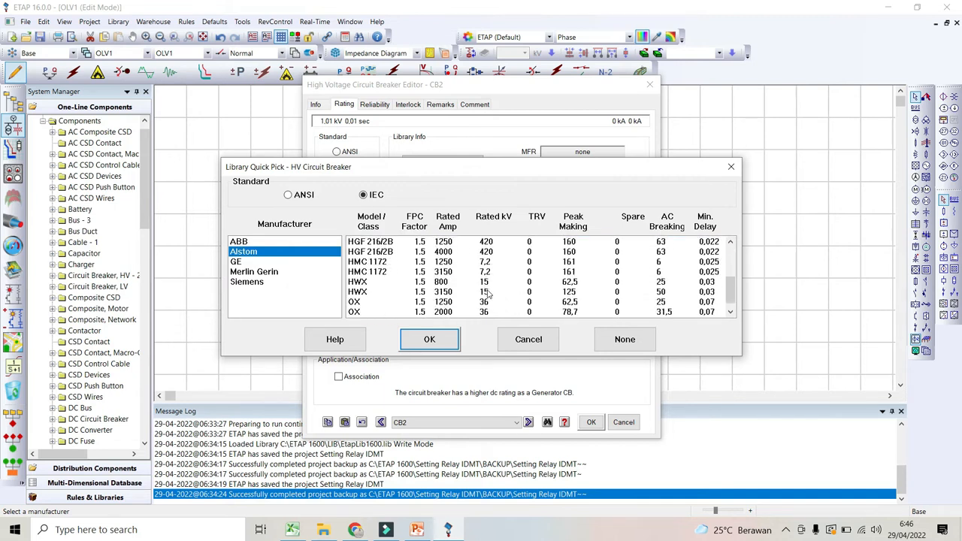
{"action": "left_click", "coordinate": [485, 263]}
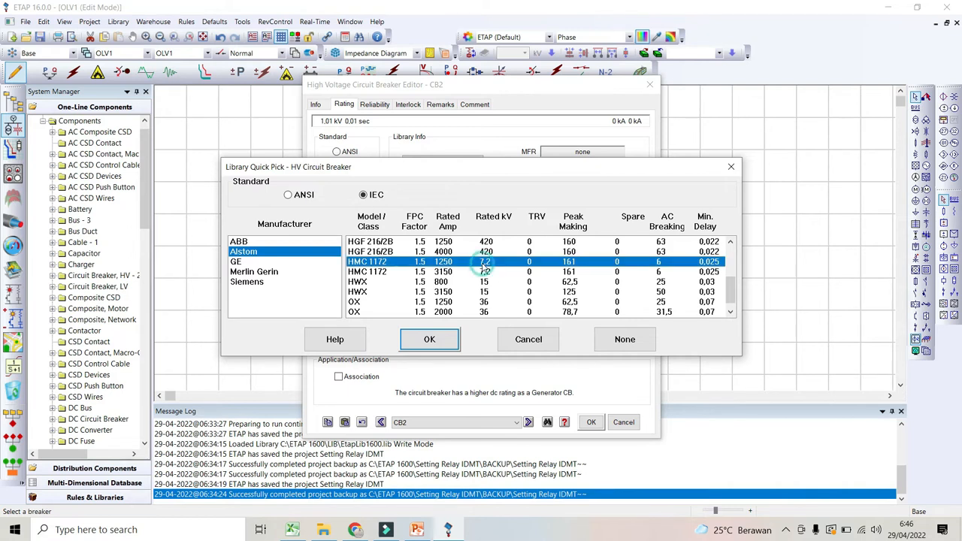
{"action": "left_click", "coordinate": [431, 340]}
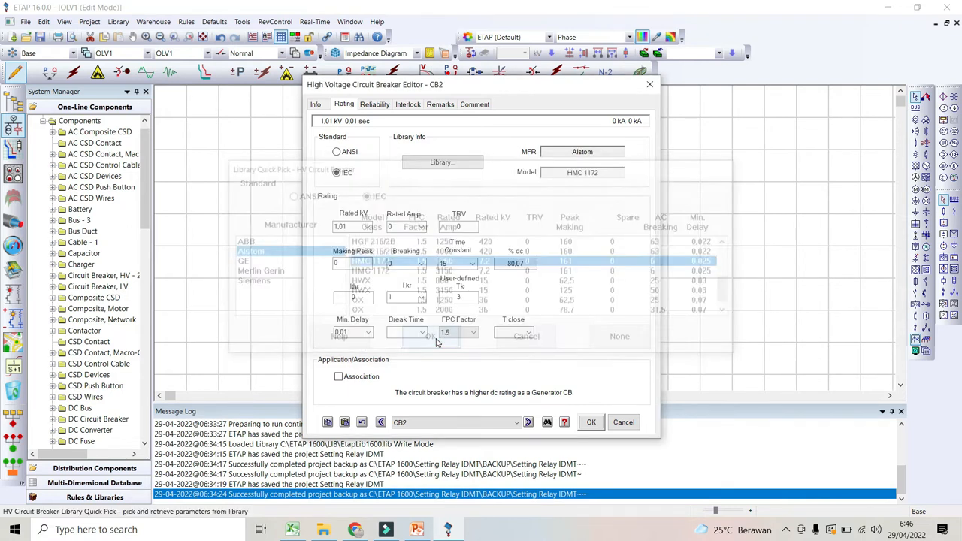
{"action": "left_click", "coordinate": [589, 422]}
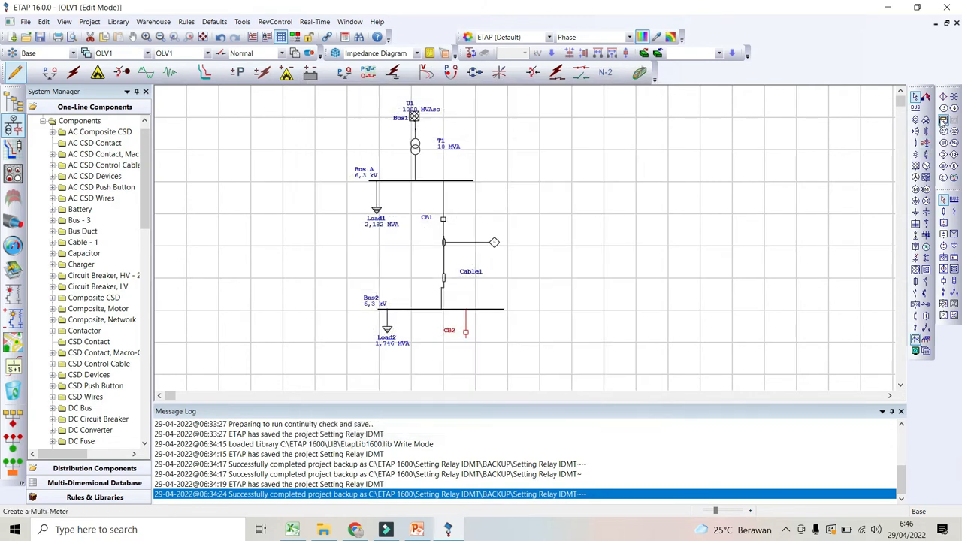
Place a current transformer directly below CB2 and connect it to the breaker.
{"action": "left_click", "coordinate": [943, 97]}
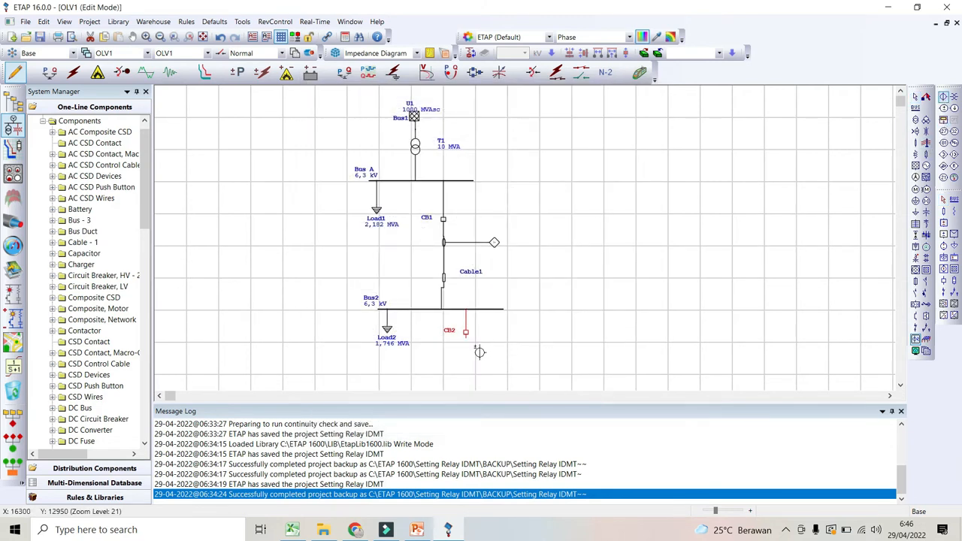
{"action": "left_click", "coordinate": [466, 341]}
{"action": "left_click", "coordinate": [467, 354]}
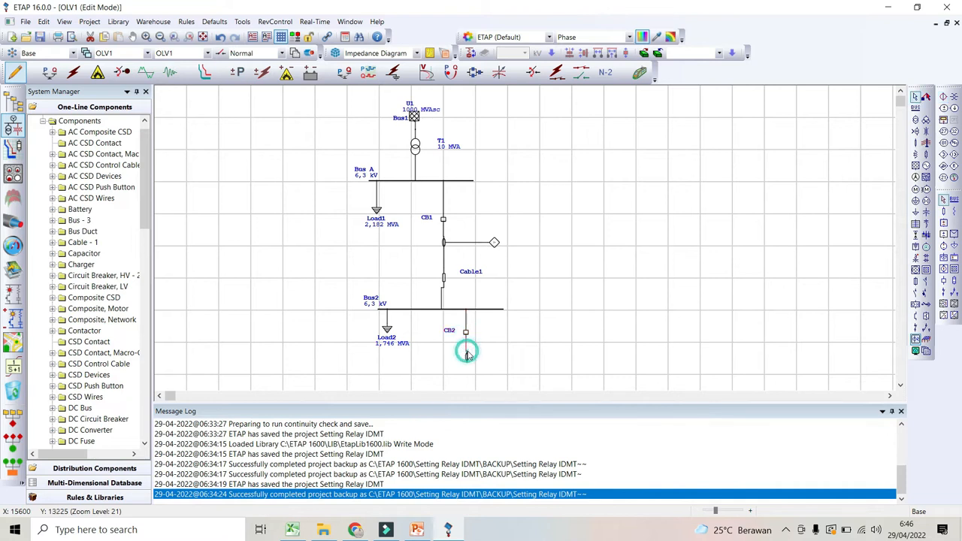
{"action": "left_click", "coordinate": [469, 357]}
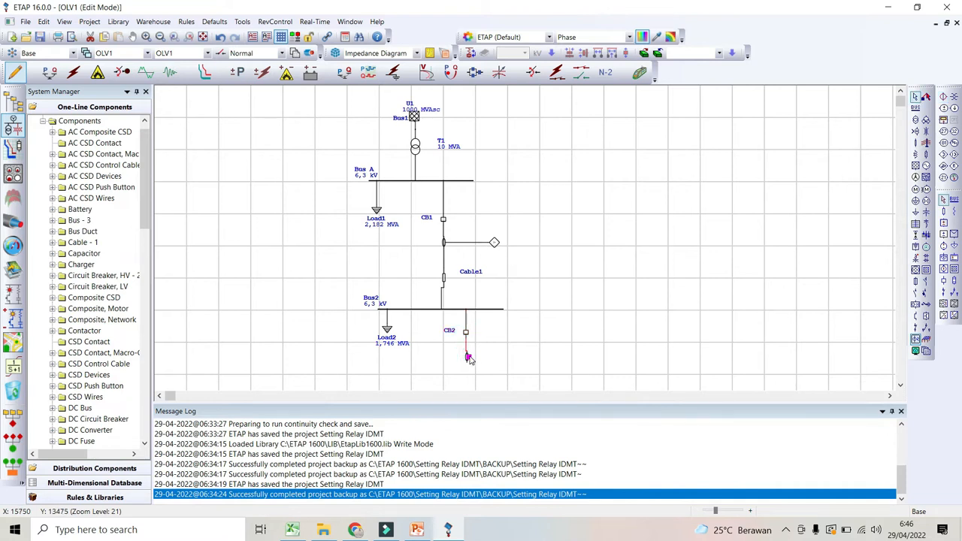
Check relay Rb's CT ratio on the PowerPoint summary slide, then set CT2 in ETAP to ratio 100:1, class 5P20 and burden 30 VA.
{"action": "double_click", "coordinate": [466, 358]}
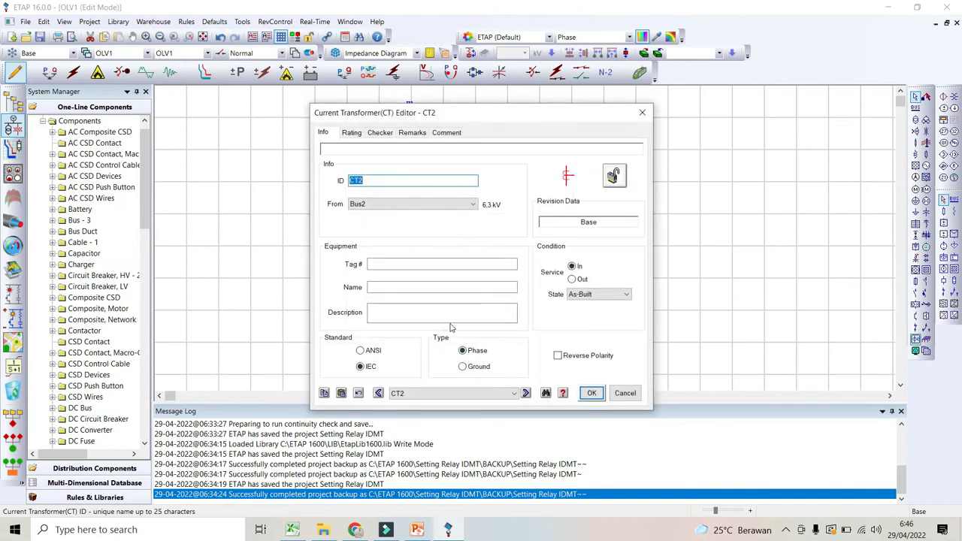
{"action": "left_click", "coordinate": [357, 136]}
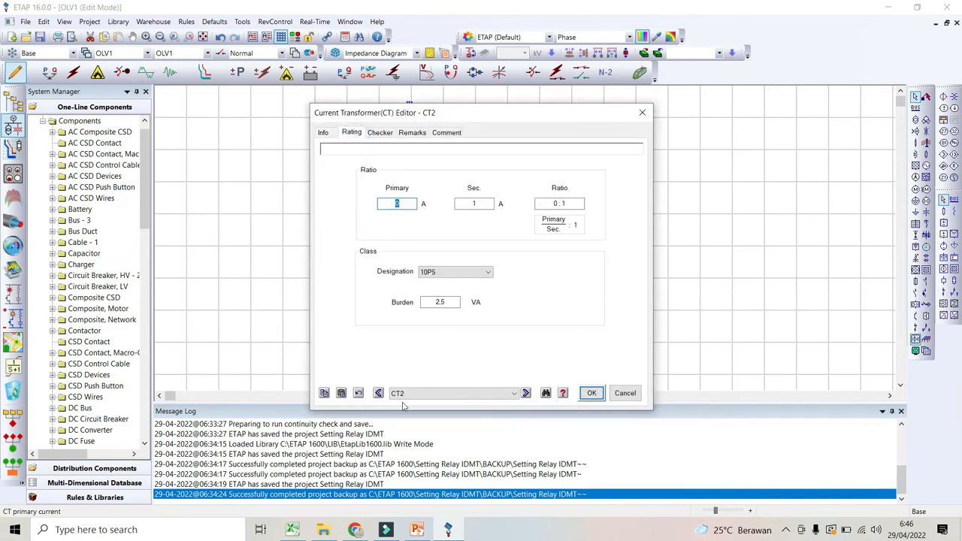
{"action": "left_click", "coordinate": [417, 530]}
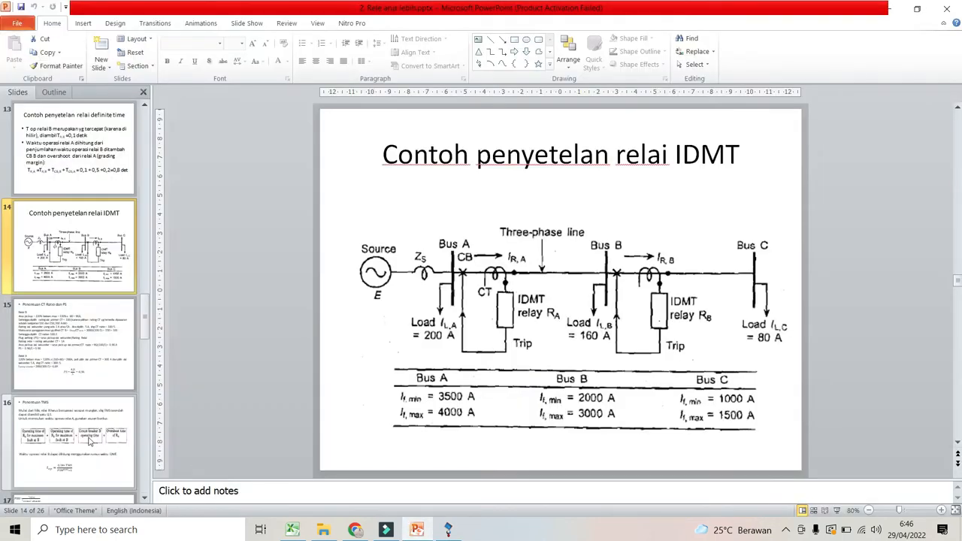
{"action": "scroll", "coordinate": [88, 442], "scroll_direction": "down", "scroll_amount": 1}
{"action": "left_click", "coordinate": [86, 437]}
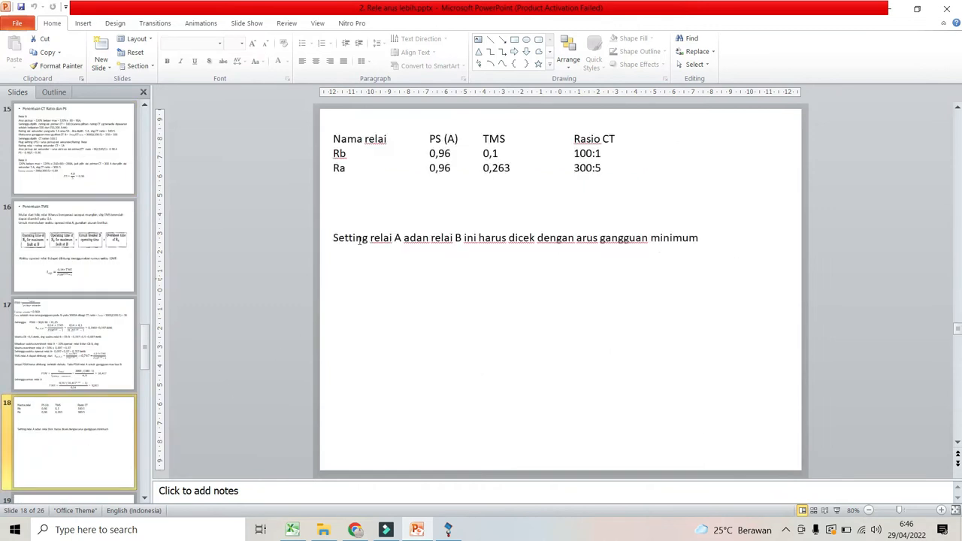
{"action": "left_click", "coordinate": [448, 530]}
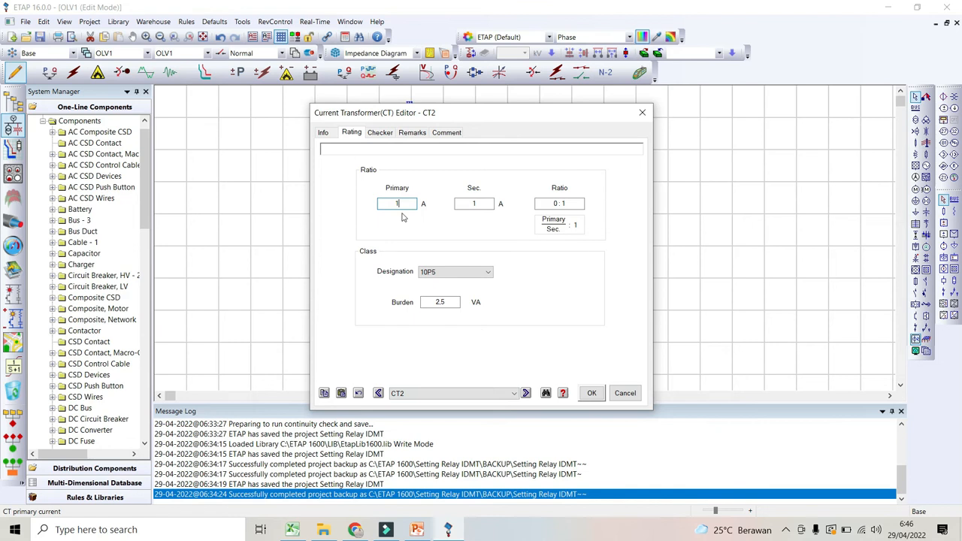
{"action": "left_click", "coordinate": [452, 272]}
{"action": "left_click", "coordinate": [444, 303]}
{"action": "left_click_drag", "start_coordinate": [445, 303], "coordinate": [421, 307]}
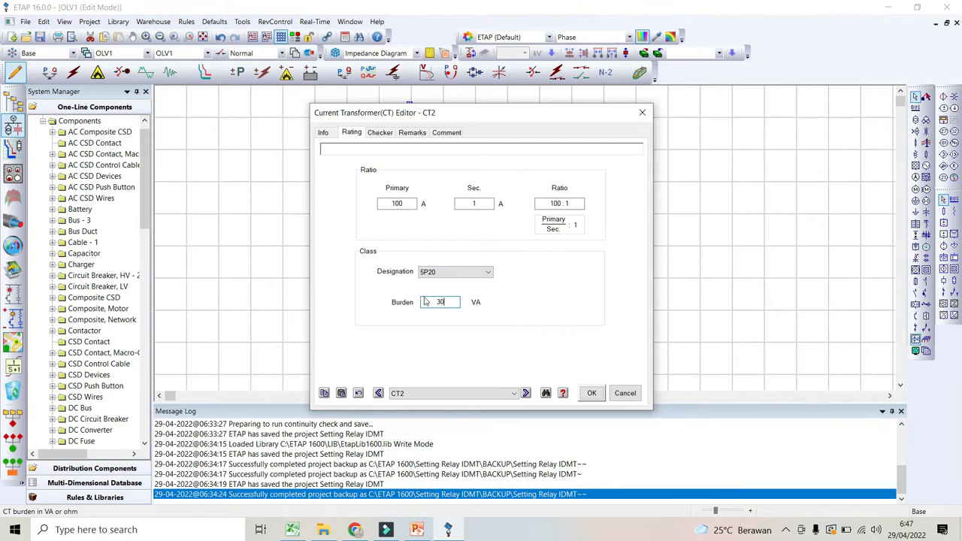
{"action": "left_click", "coordinate": [591, 394]}
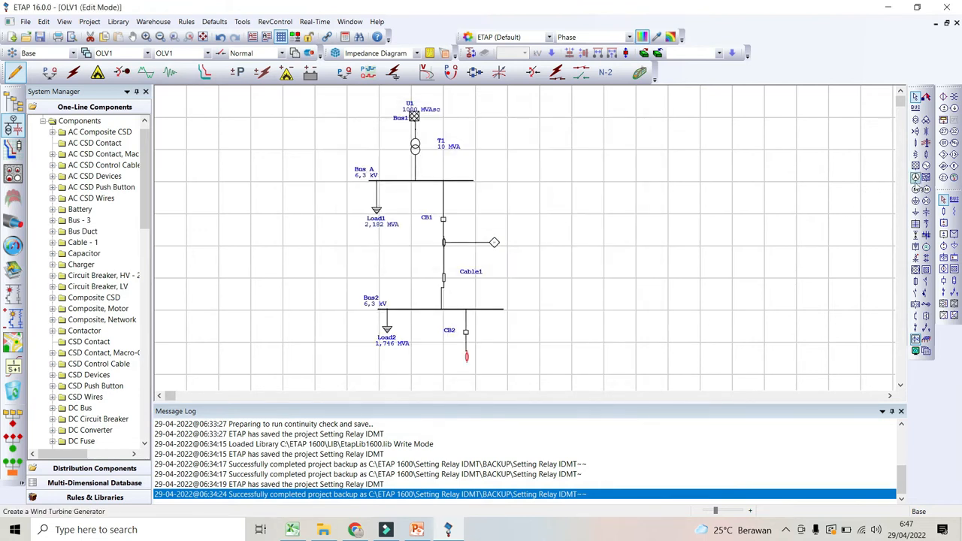
Place an overcurrent relay beside CT2 and connect it to that current transformer.
{"action": "left_click", "coordinate": [954, 156]}
{"action": "left_click", "coordinate": [507, 357]}
{"action": "left_click_drag", "start_coordinate": [468, 360], "coordinate": [467, 358]}
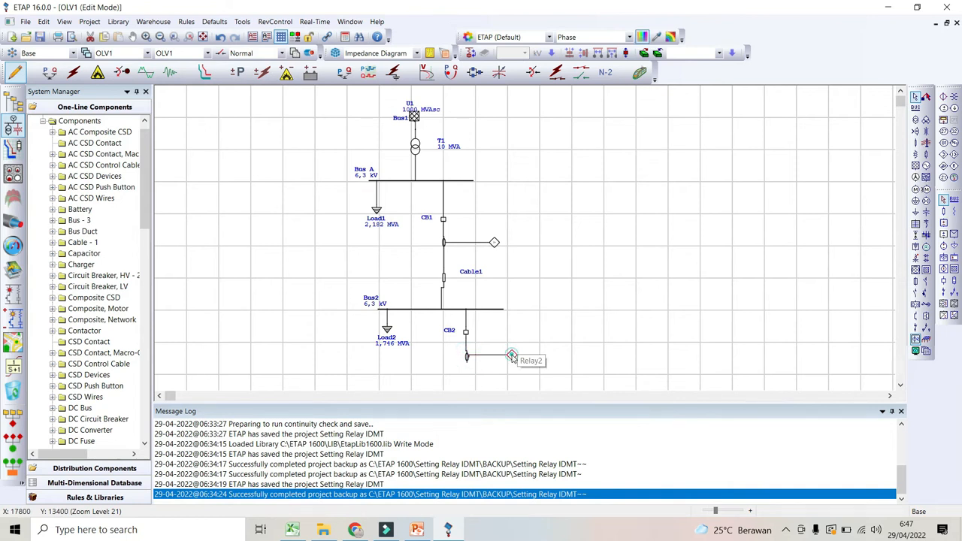
Assign the Merlin Gerin Sepam 1000 library model to Relay2's overcurrent settings.
{"action": "double_click", "coordinate": [511, 356]}
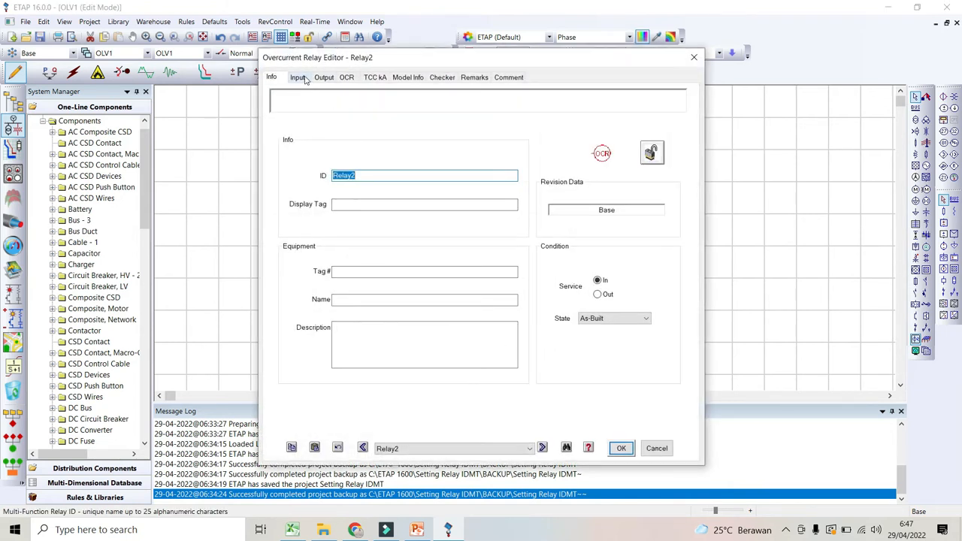
{"action": "left_click", "coordinate": [304, 82]}
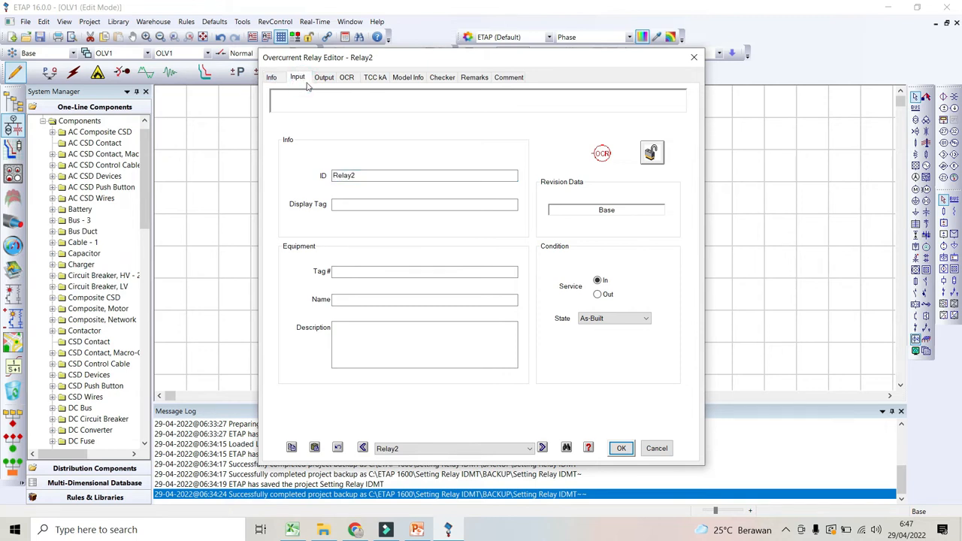
{"action": "left_click", "coordinate": [345, 80]}
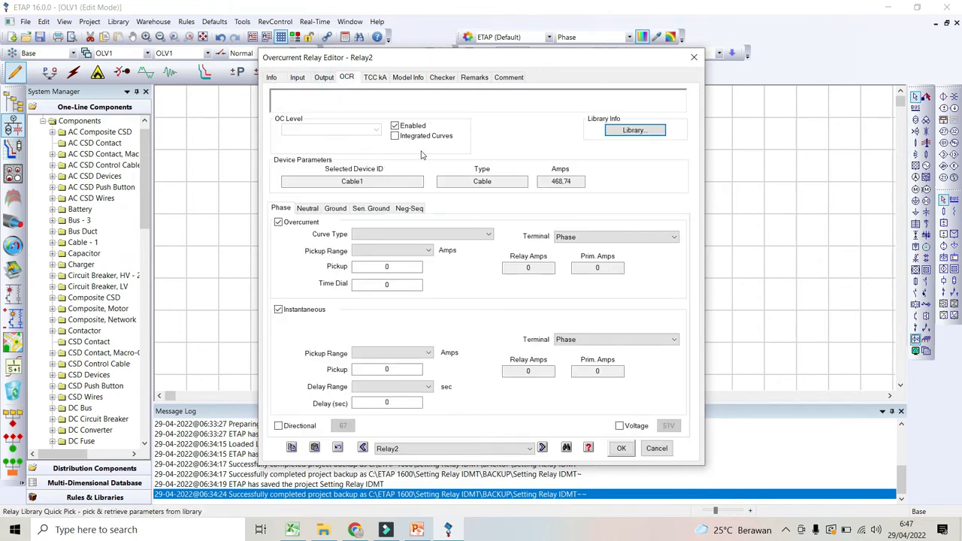
{"action": "left_click", "coordinate": [630, 130]}
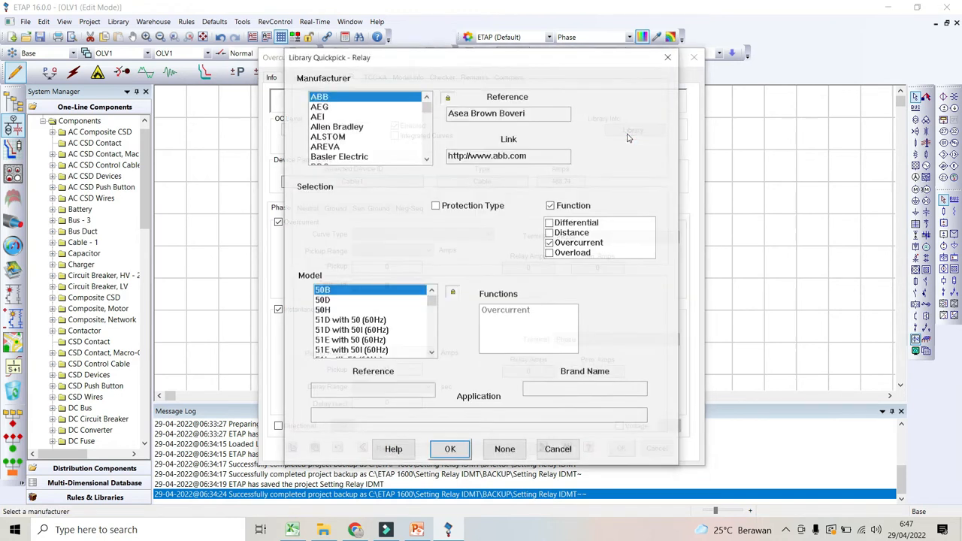
{"action": "scroll", "coordinate": [352, 142], "scroll_direction": "down", "scroll_amount": 3}
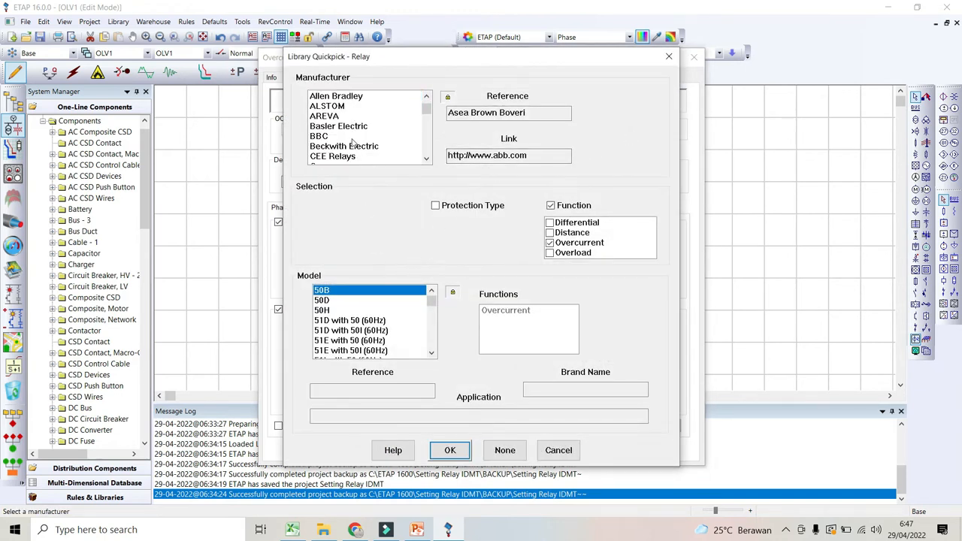
{"action": "scroll", "coordinate": [352, 143], "scroll_direction": "down", "scroll_amount": 5}
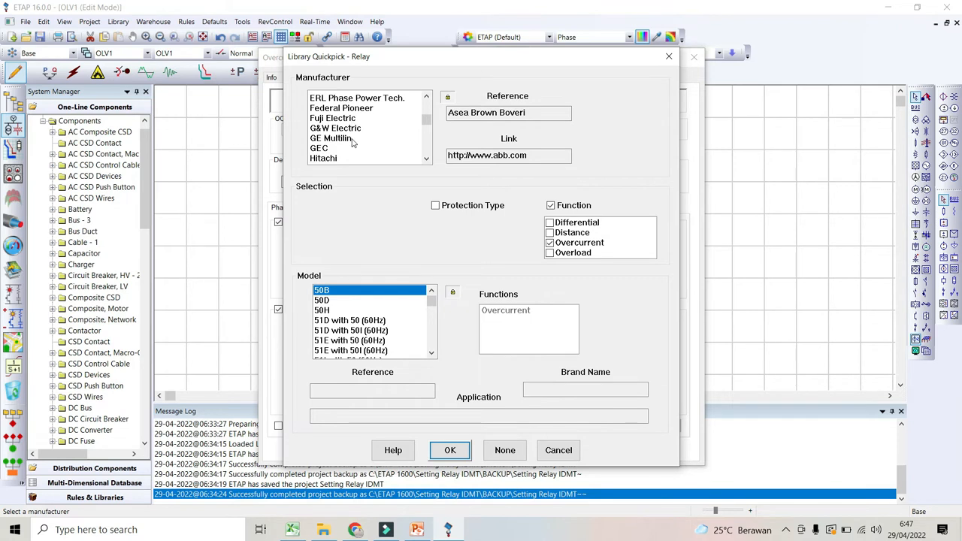
{"action": "scroll", "coordinate": [352, 143], "scroll_direction": "down", "scroll_amount": 2}
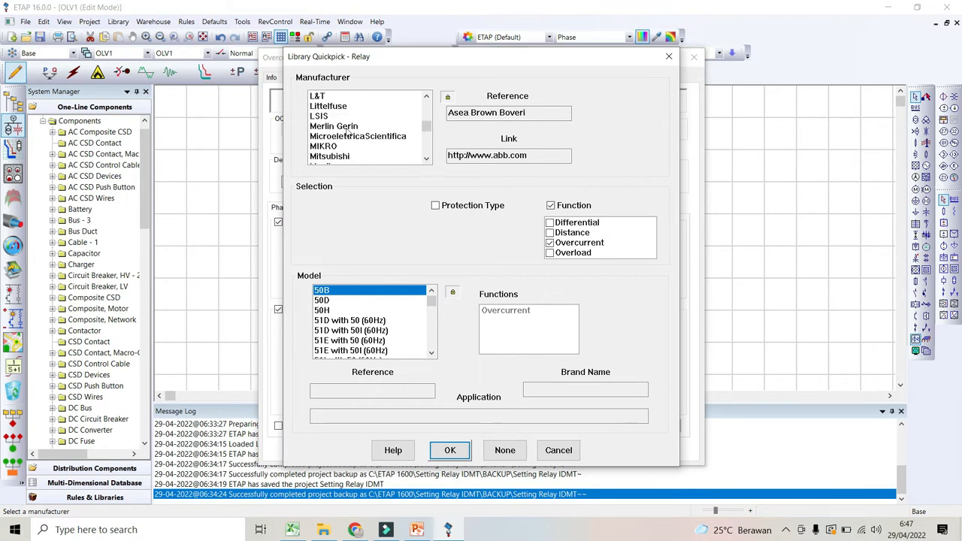
{"action": "left_click", "coordinate": [348, 126]}
{"action": "left_click", "coordinate": [449, 450]}
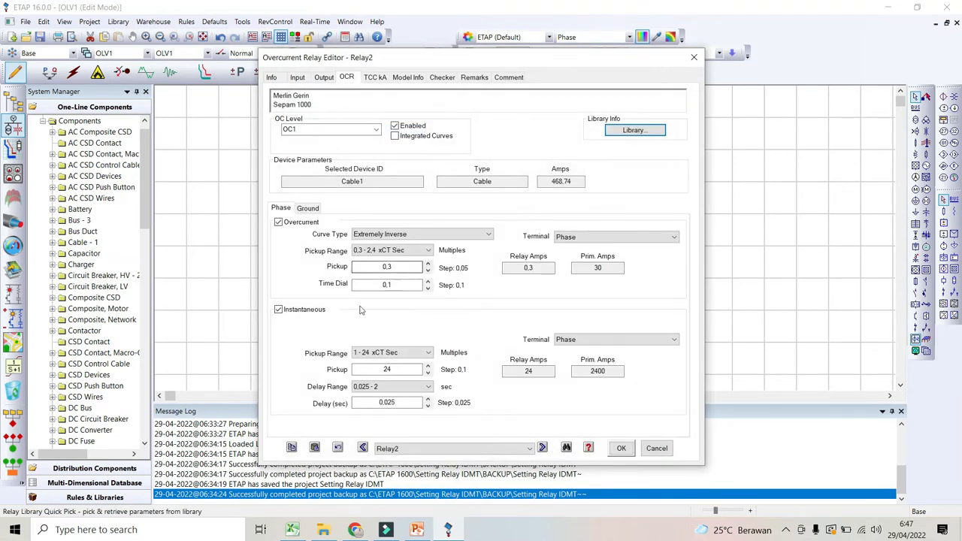
Disable Relay2's instantaneous element, set its overcurrent curve to Standard Inverse, and enter the 0,96 pickup given for relay Rb on the PowerPoint slide.
{"action": "left_click", "coordinate": [278, 309]}
{"action": "left_click", "coordinate": [432, 237]}
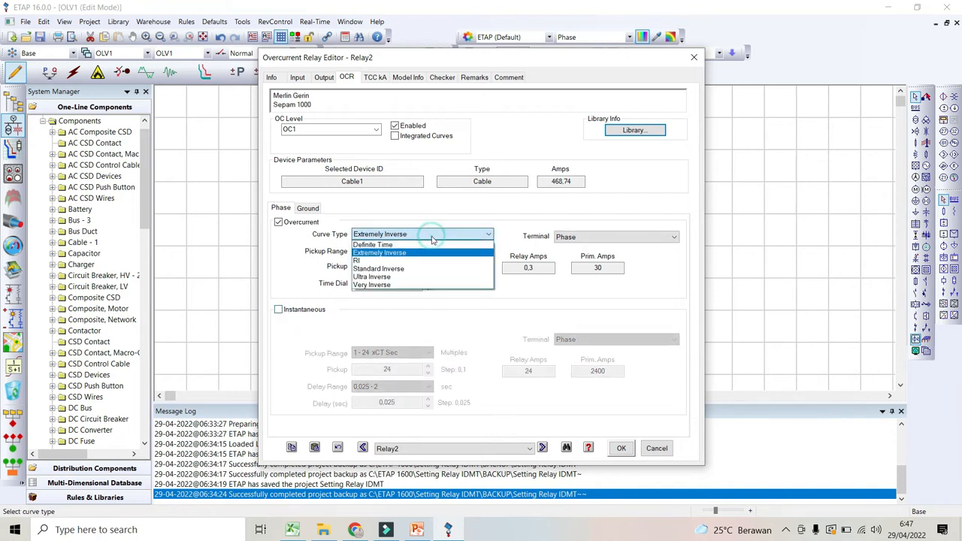
{"action": "left_click", "coordinate": [406, 269]}
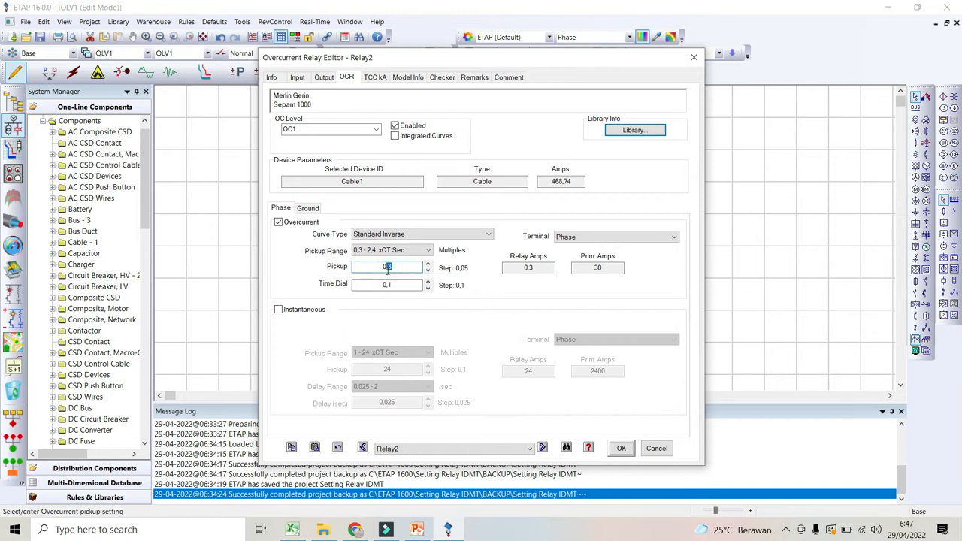
{"action": "left_click", "coordinate": [417, 530]}
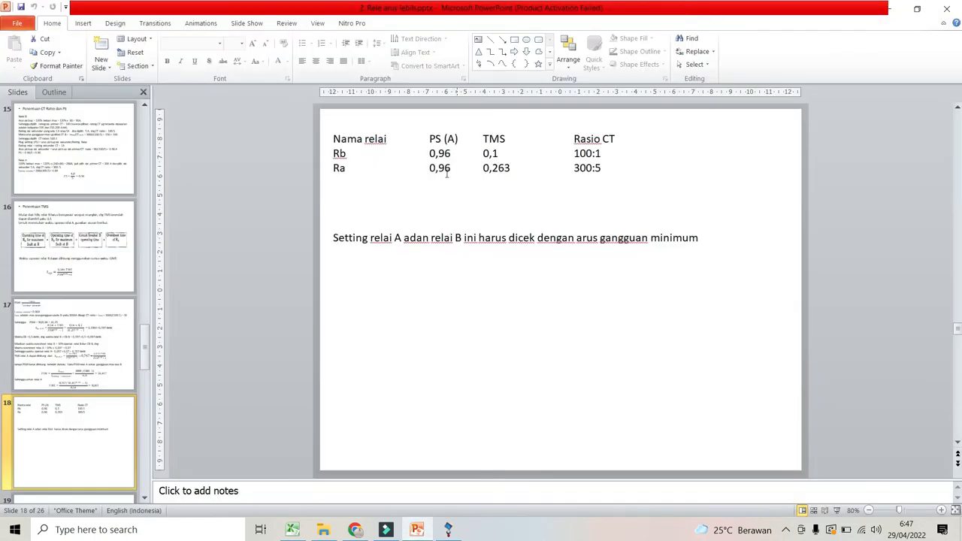
{"action": "left_click", "coordinate": [449, 529]}
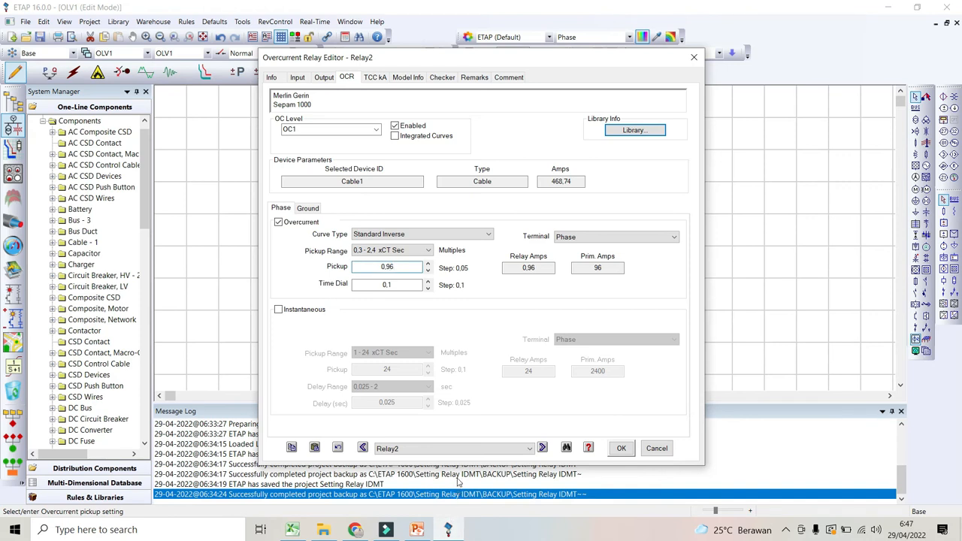
{"action": "key", "text": "Tab"}
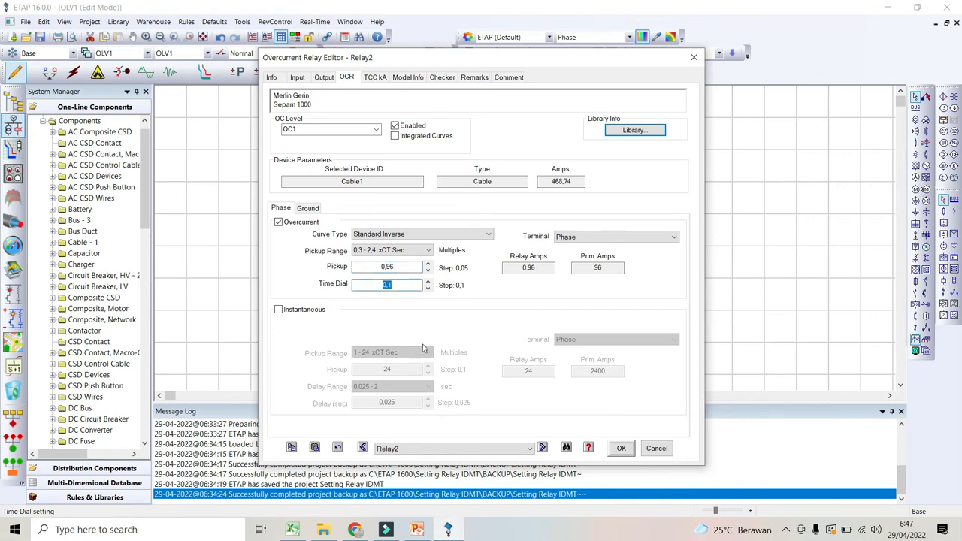
Check relay Rb's TMS on the PowerPoint summary slide and its plug setting calculation on the CT ratio slide, returning to ETAP's relay editor.
{"action": "left_click", "coordinate": [417, 530]}
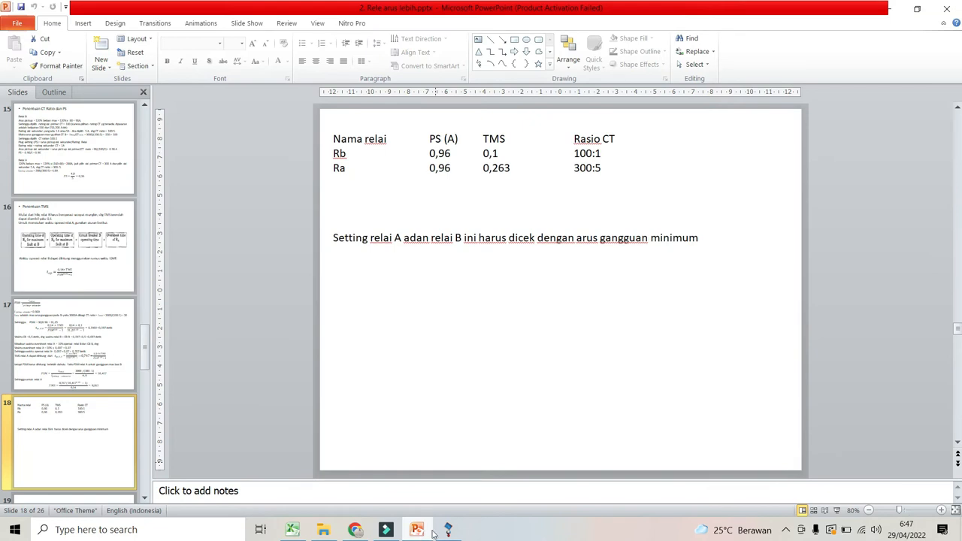
{"action": "left_click", "coordinate": [449, 530]}
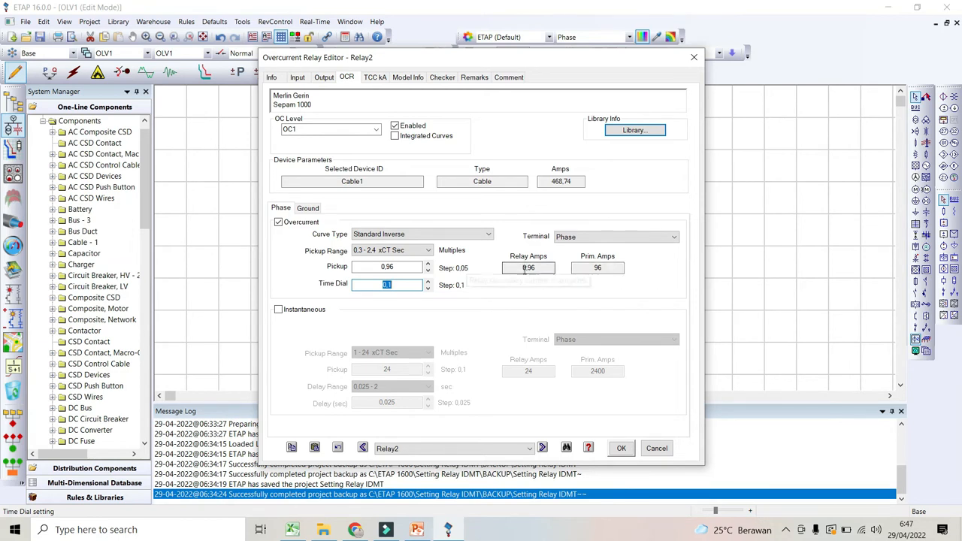
{"action": "left_click", "coordinate": [416, 530]}
{"action": "scroll", "coordinate": [91, 248], "scroll_direction": "up", "scroll_amount": 3}
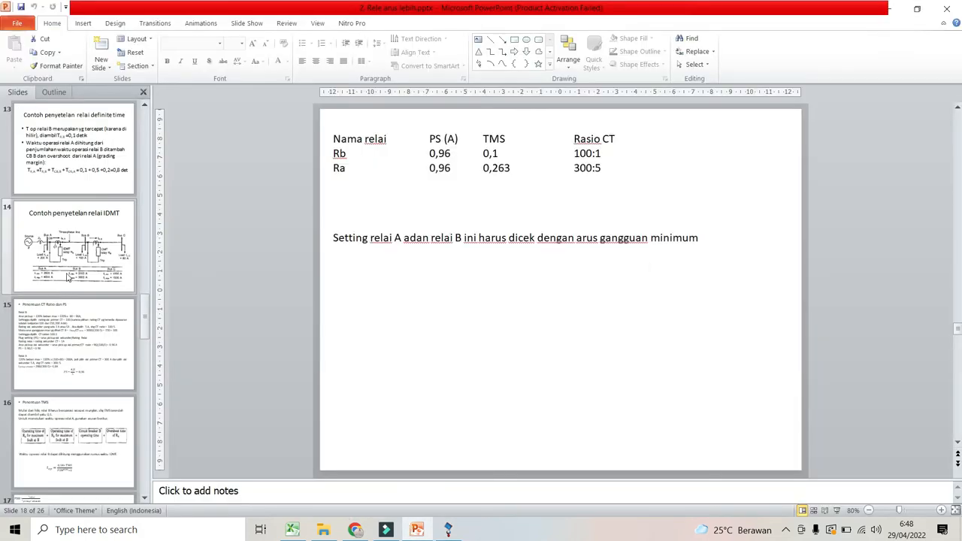
{"action": "left_click", "coordinate": [71, 339]}
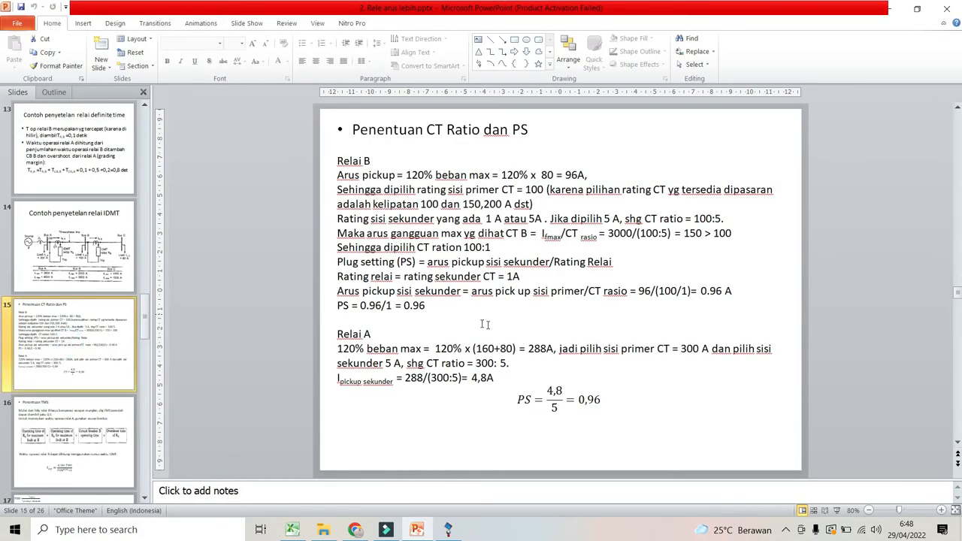
{"action": "left_click", "coordinate": [448, 529]}
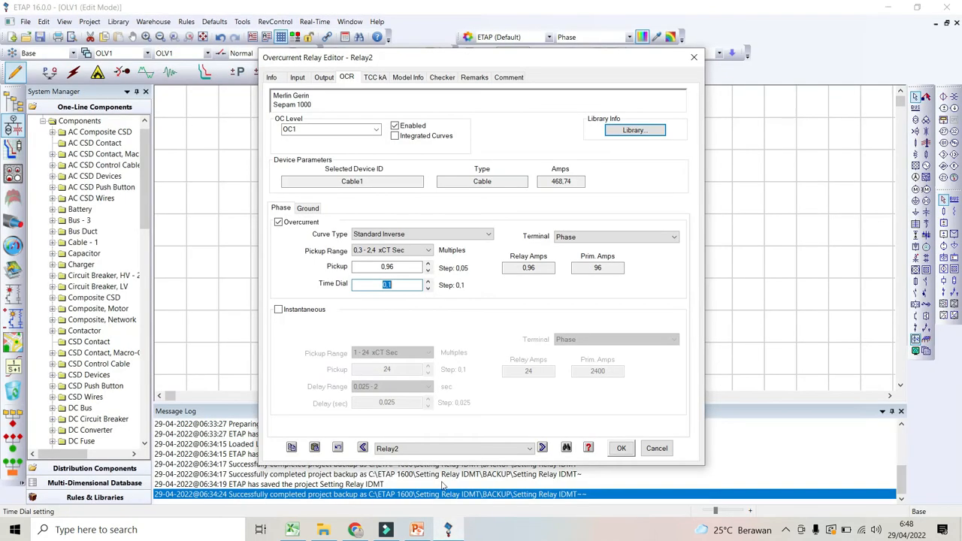
Add an output to Relay2 with an interlock that opens HVCB CB2, save it, and recheck the saved output settings.
{"action": "left_click", "coordinate": [324, 77]}
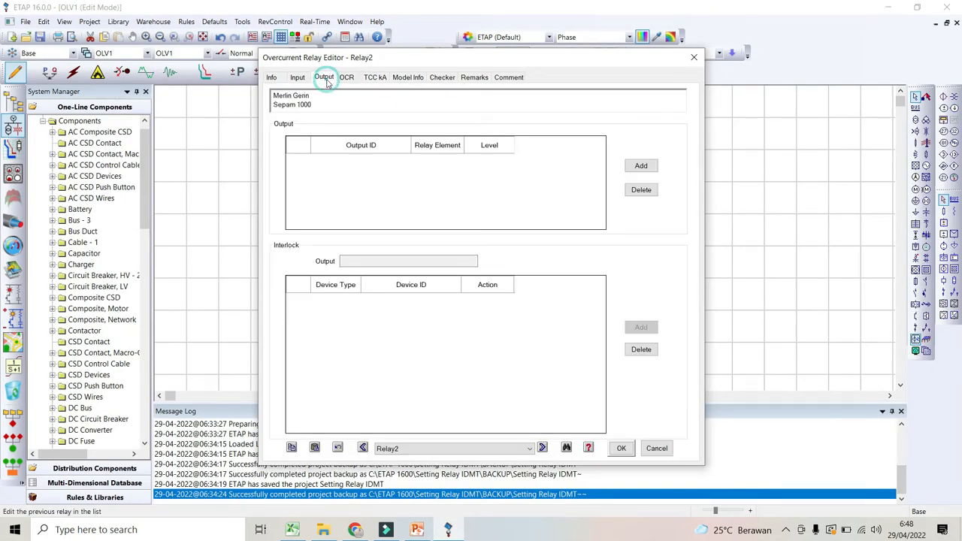
{"action": "left_click", "coordinate": [640, 166]}
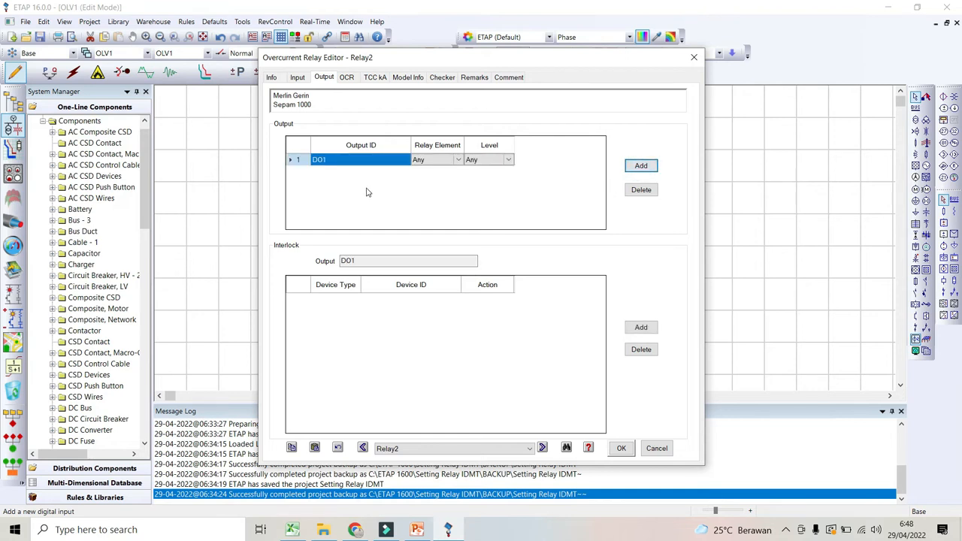
{"action": "left_click", "coordinate": [639, 328]}
{"action": "left_click", "coordinate": [449, 299]}
{"action": "left_click", "coordinate": [455, 299]}
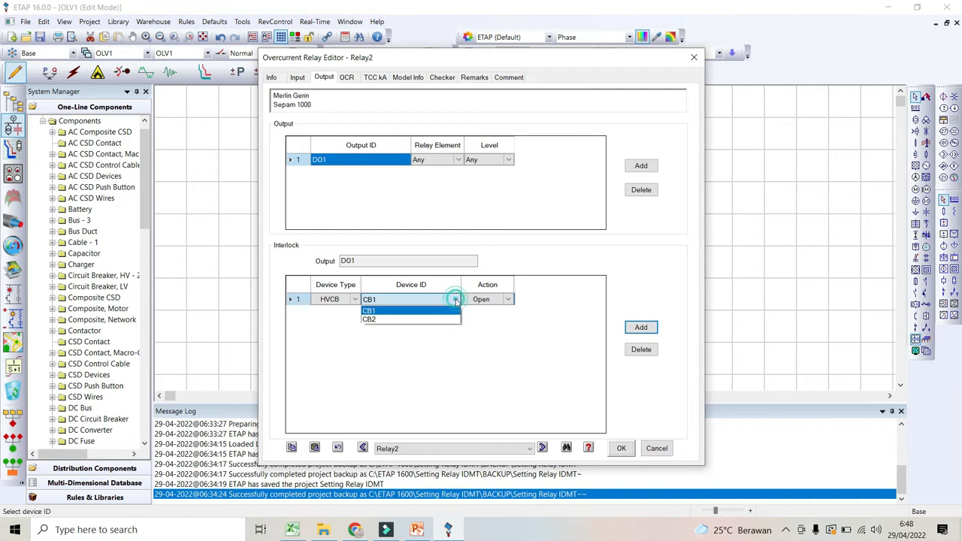
{"action": "left_click", "coordinate": [422, 320]}
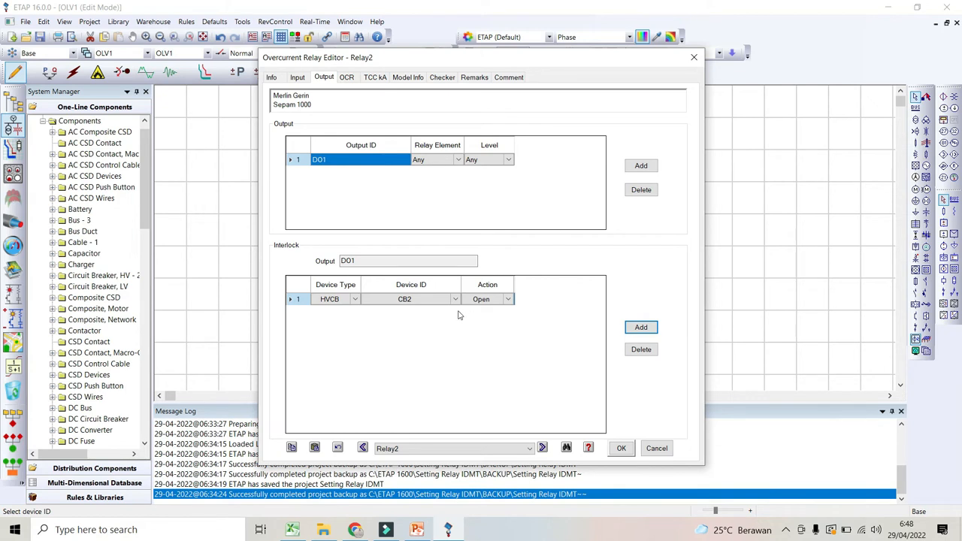
{"action": "left_click", "coordinate": [620, 450]}
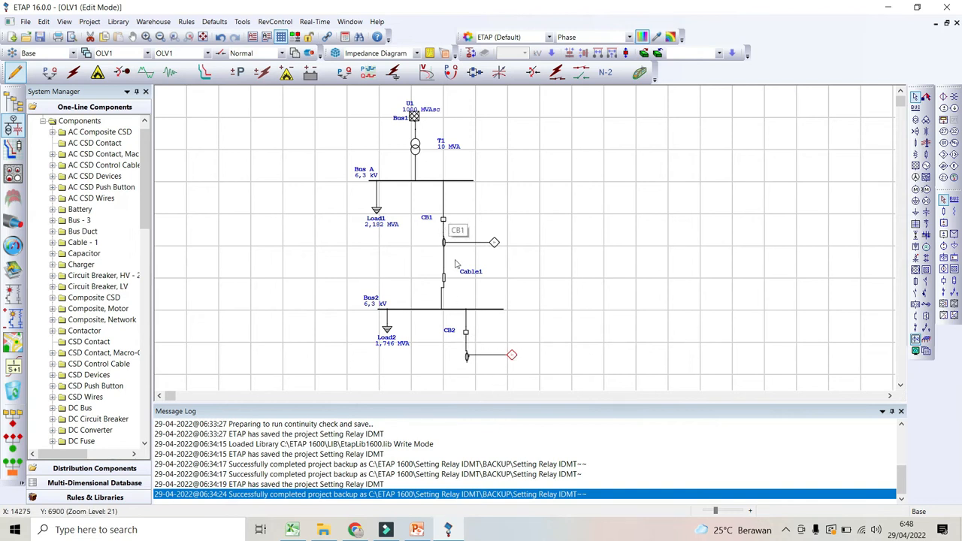
{"action": "double_click", "coordinate": [512, 354]}
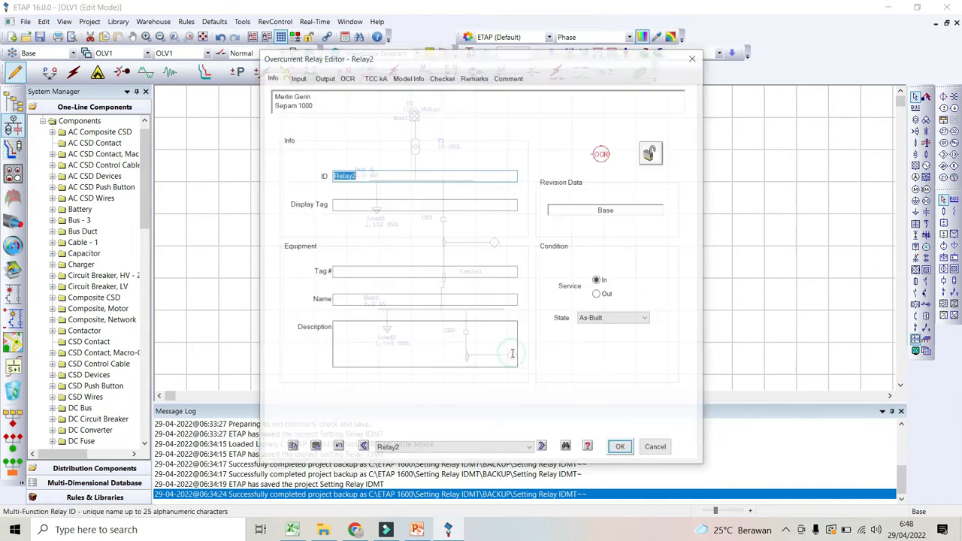
{"action": "left_click", "coordinate": [324, 79]}
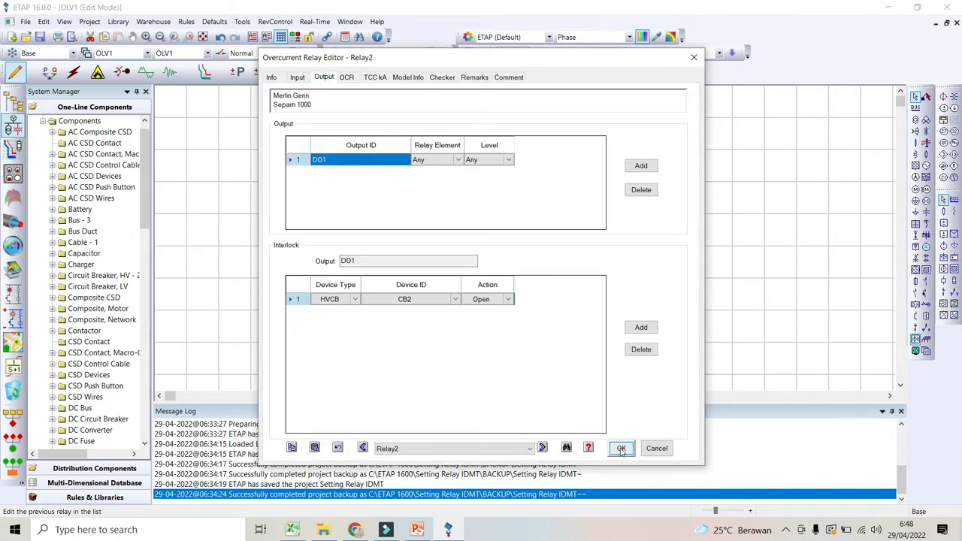
{"action": "left_click", "coordinate": [621, 449]}
Place a new bus below CT2 at the lower end of the one-line diagram.
{"action": "scroll", "coordinate": [576, 345], "scroll_direction": "down", "scroll_amount": 1}
{"action": "scroll", "coordinate": [577, 345], "scroll_direction": "down", "scroll_amount": 1}
{"action": "left_click", "coordinate": [918, 108]}
{"action": "left_click", "coordinate": [463, 315]}
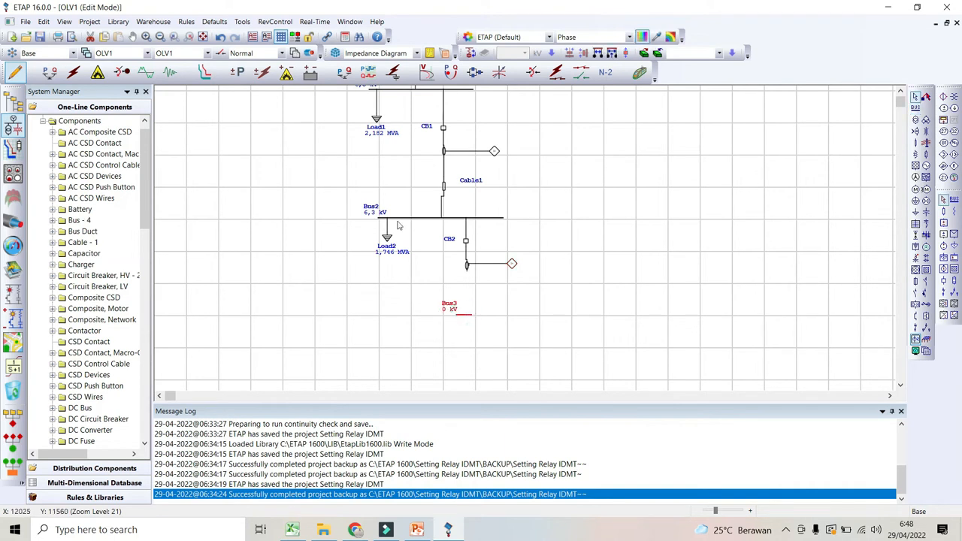
Rename the 6,3 kV bus feeding Load2 and CB2 as Bus b.
{"action": "double_click", "coordinate": [400, 221]}
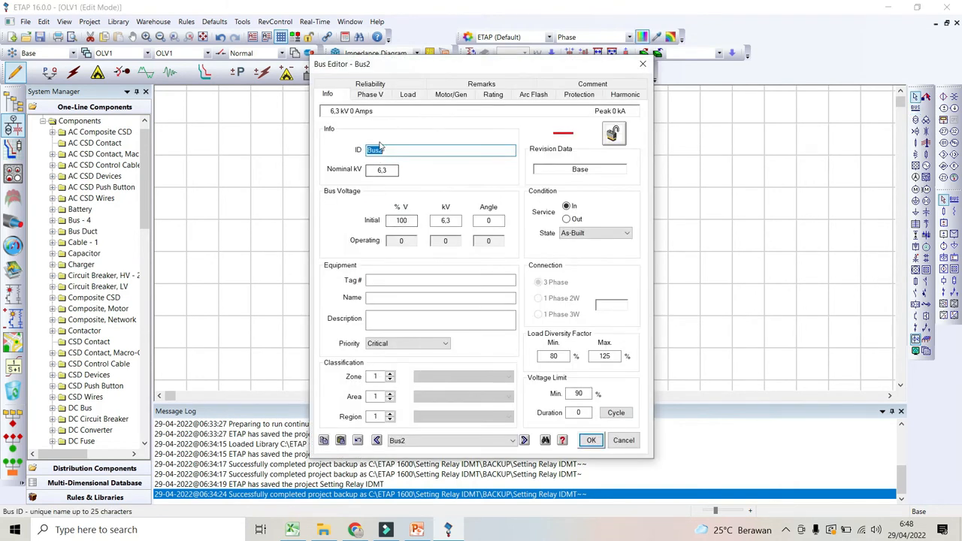
{"action": "left_click", "coordinate": [385, 149]}
{"action": "type", "text": "b"}
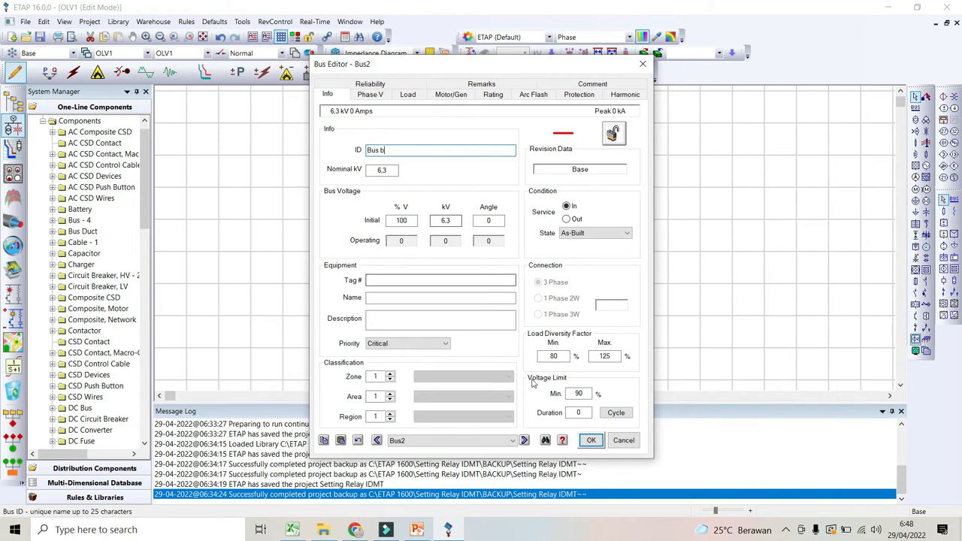
{"action": "left_click", "coordinate": [592, 442]}
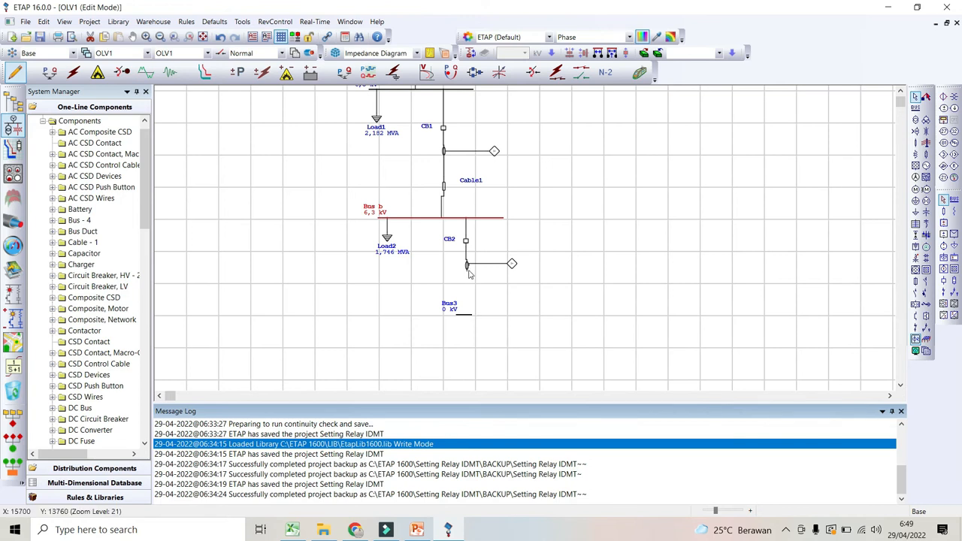
Lower Bus3 slightly and place a cable connecting CT2 to it.
{"action": "left_click_drag", "start_coordinate": [463, 315], "coordinate": [463, 323]}
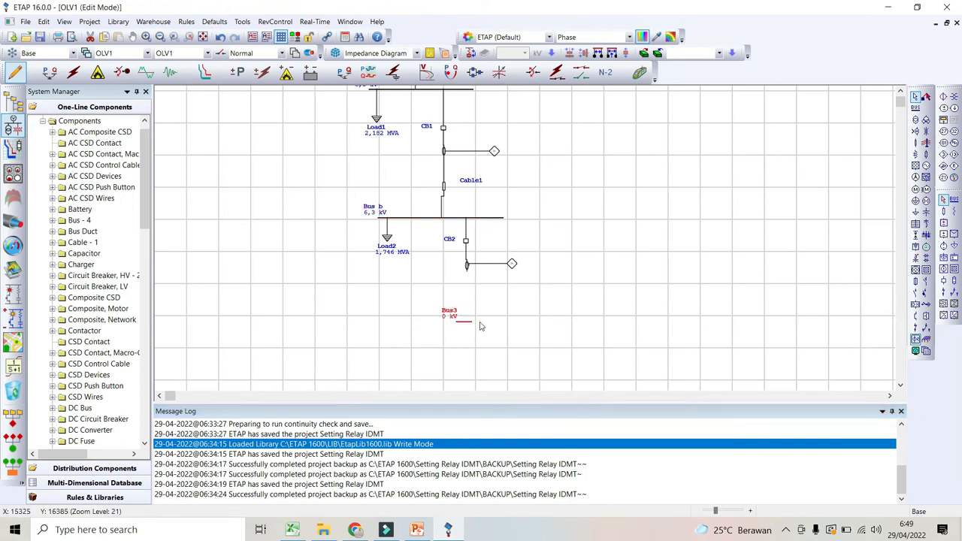
{"action": "left_click", "coordinate": [916, 143]}
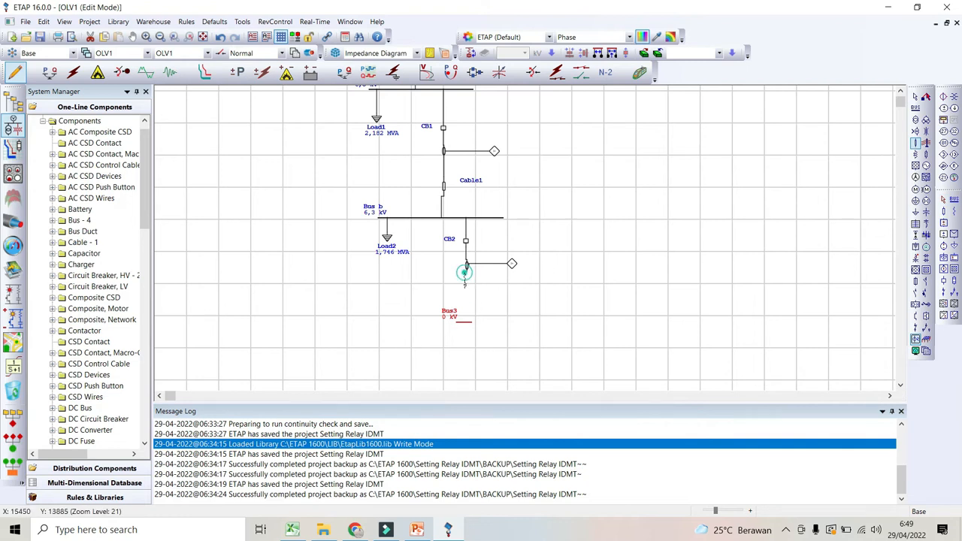
{"action": "left_click", "coordinate": [465, 316]}
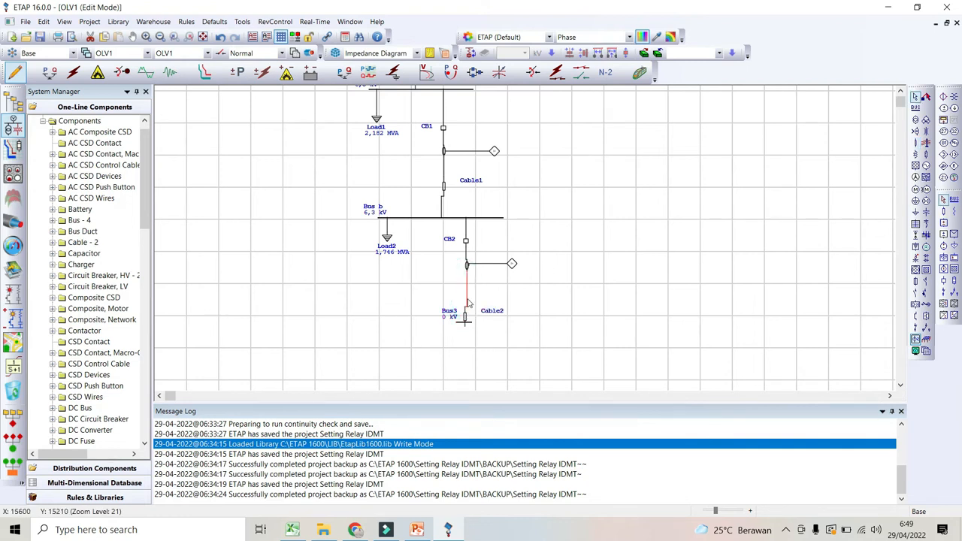
{"action": "left_click_drag", "start_coordinate": [471, 305], "coordinate": [467, 322]}
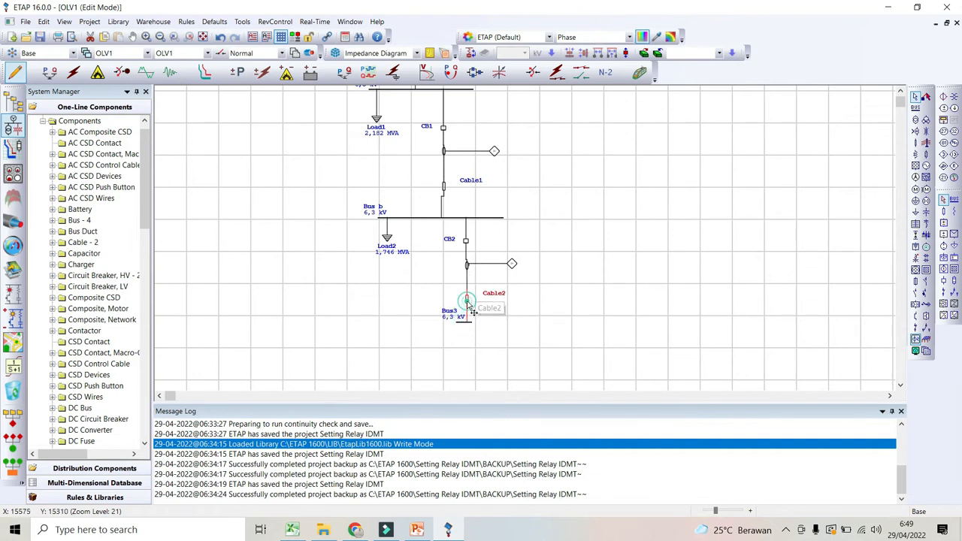
Set Cable2's length to 300 m and assign the BS6622 11 kV 3/C EPR copper library cable in size 400 mm².
{"action": "double_click", "coordinate": [468, 303]}
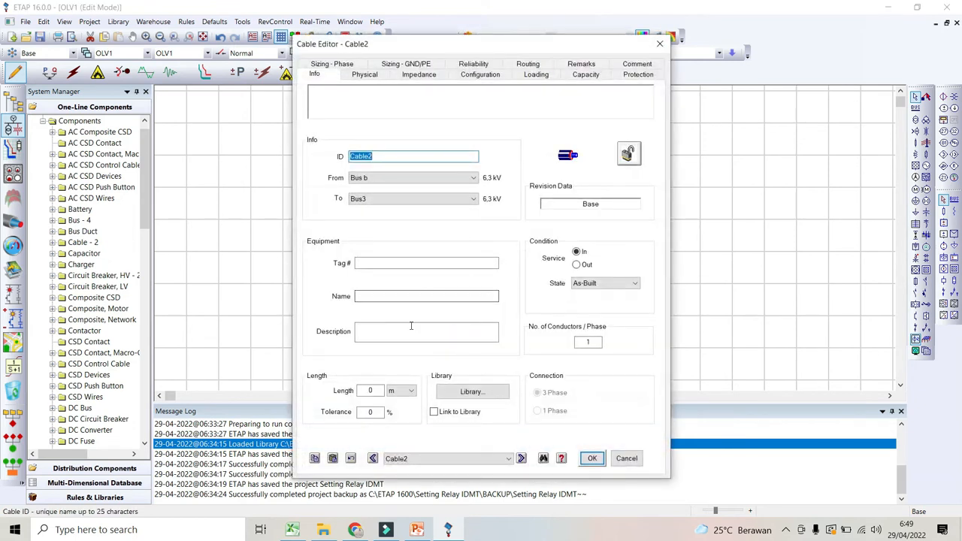
{"action": "left_click", "coordinate": [370, 390]}
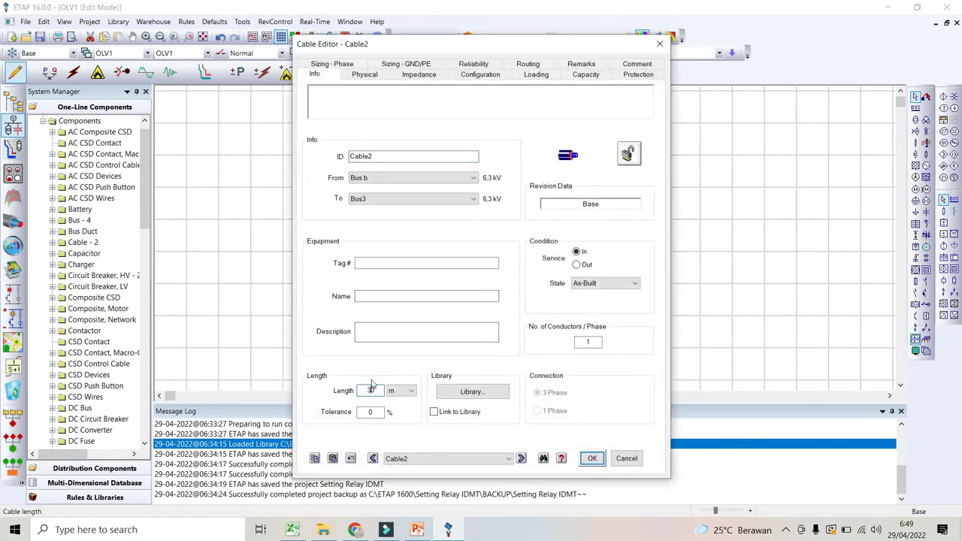
{"action": "left_click", "coordinate": [445, 391]}
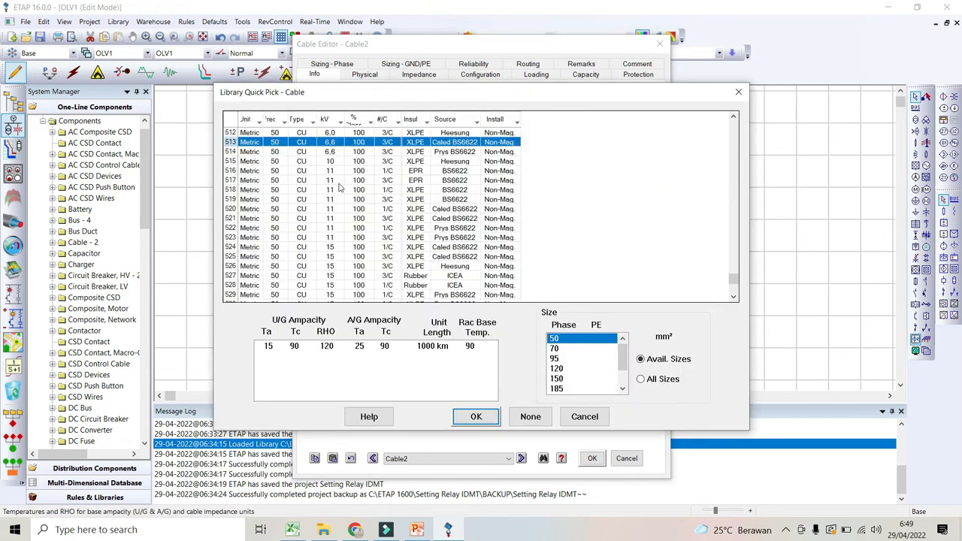
{"action": "left_click", "coordinate": [336, 181]}
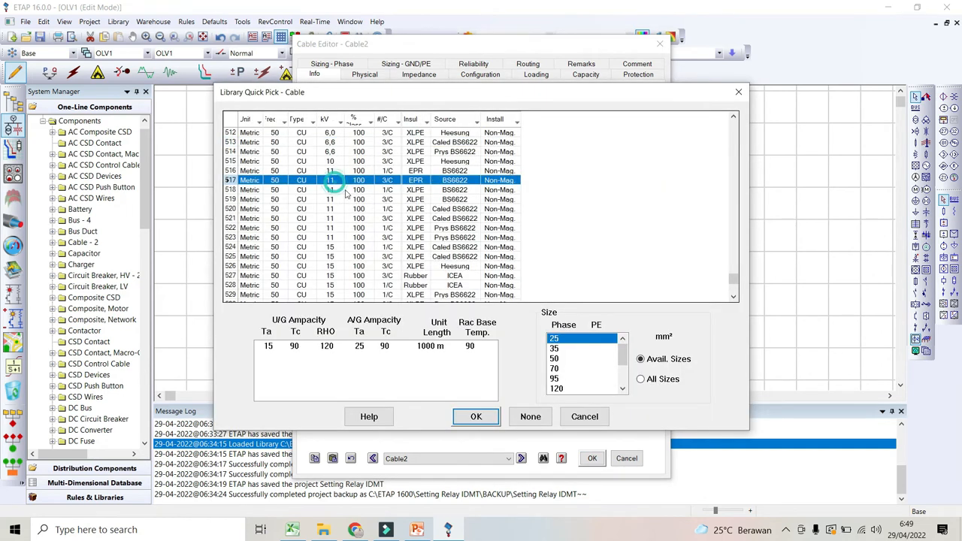
{"action": "scroll", "coordinate": [567, 358], "scroll_direction": "down", "scroll_amount": 2}
{"action": "left_click", "coordinate": [559, 389]}
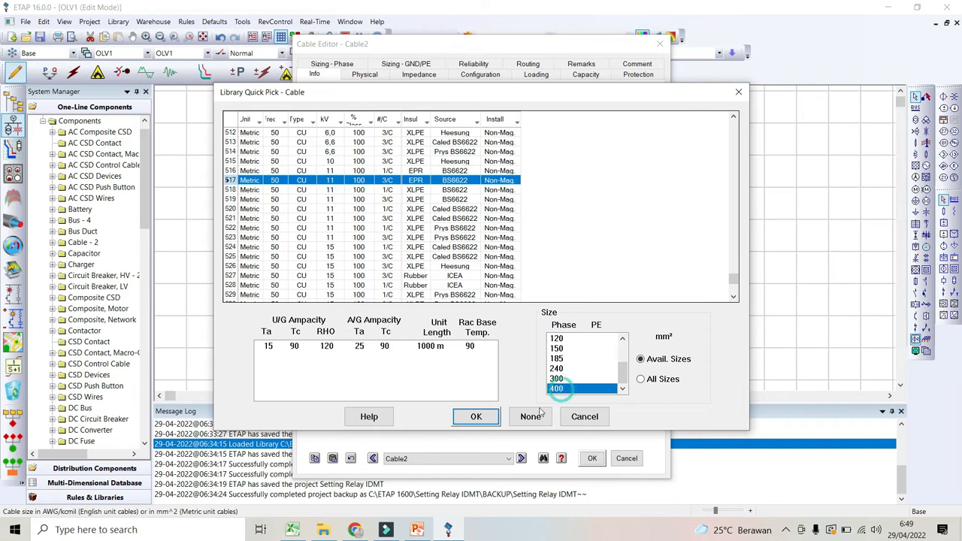
{"action": "left_click", "coordinate": [476, 416]}
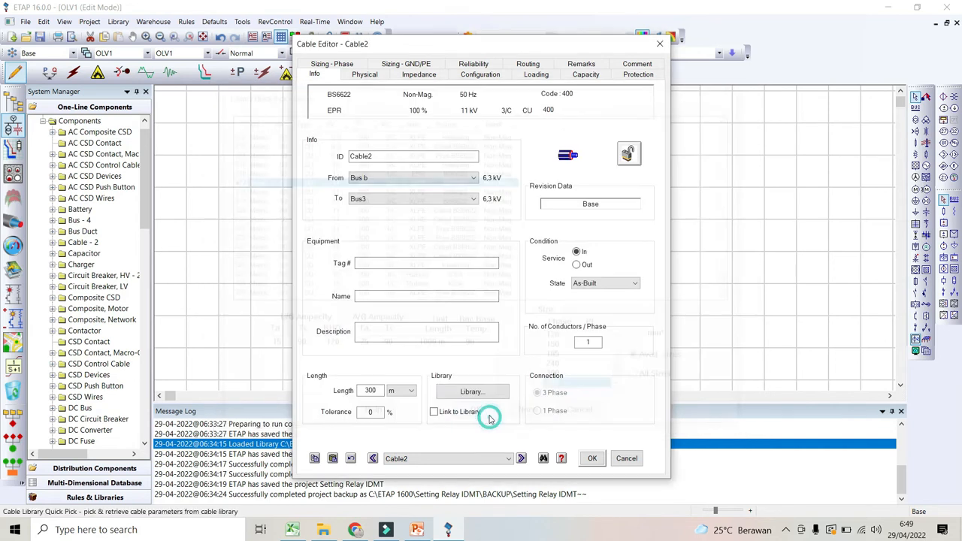
{"action": "left_click", "coordinate": [592, 460]}
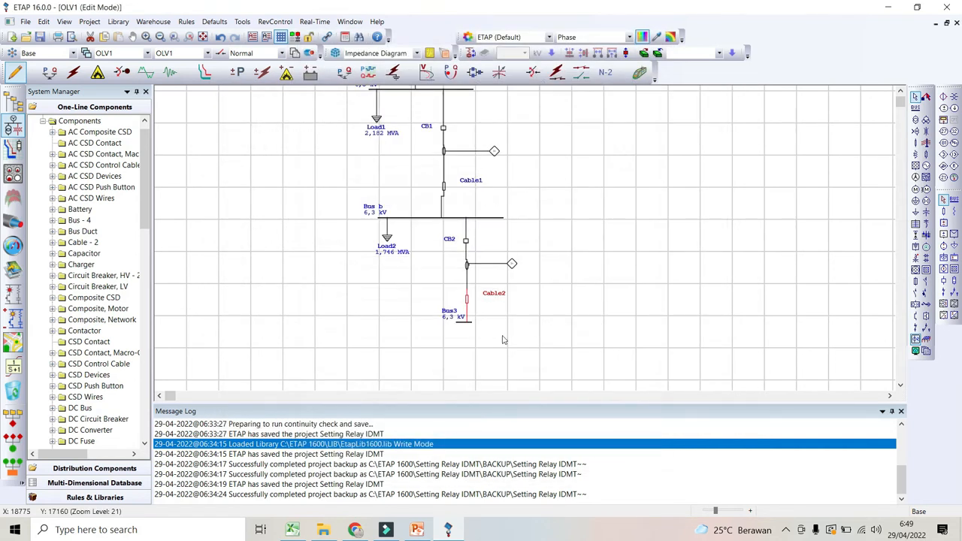
Move Bus3 slightly further down and lengthen its busbar to make room for a load.
{"action": "left_click", "coordinate": [466, 321]}
{"action": "left_click", "coordinate": [466, 321]}
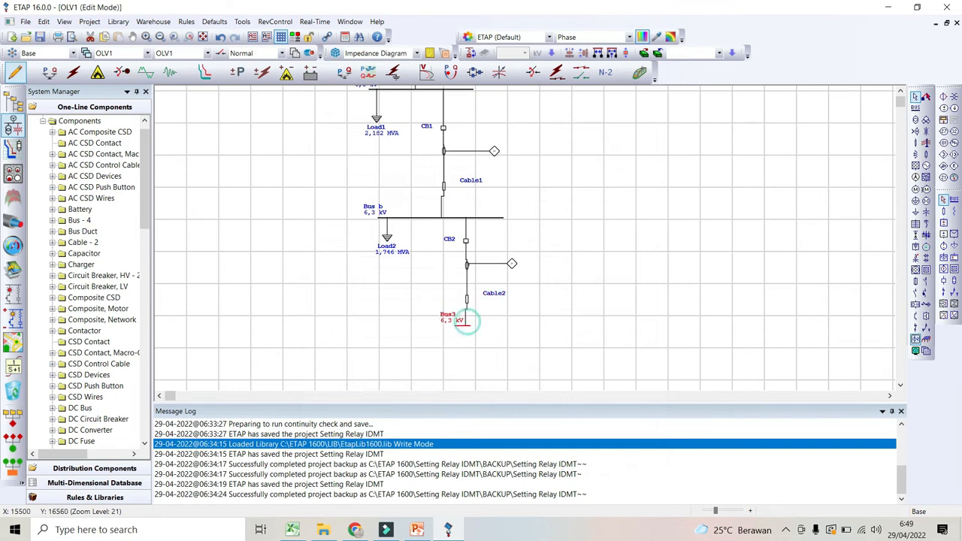
{"action": "left_click_drag", "start_coordinate": [466, 321], "coordinate": [524, 334]}
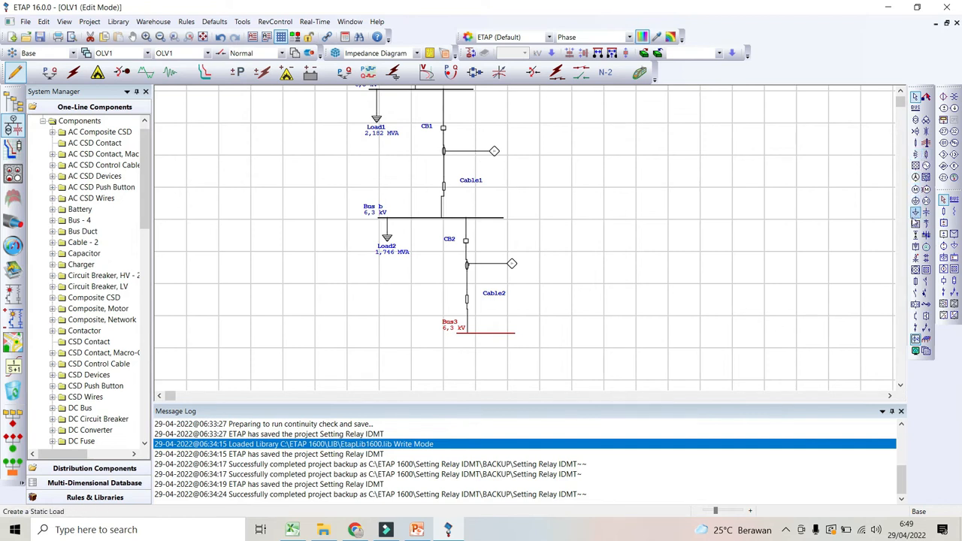
Attach a static load to Bus3 and set its rated current to 80 A, matching the slide's Bus C load.
{"action": "left_click", "coordinate": [916, 213]}
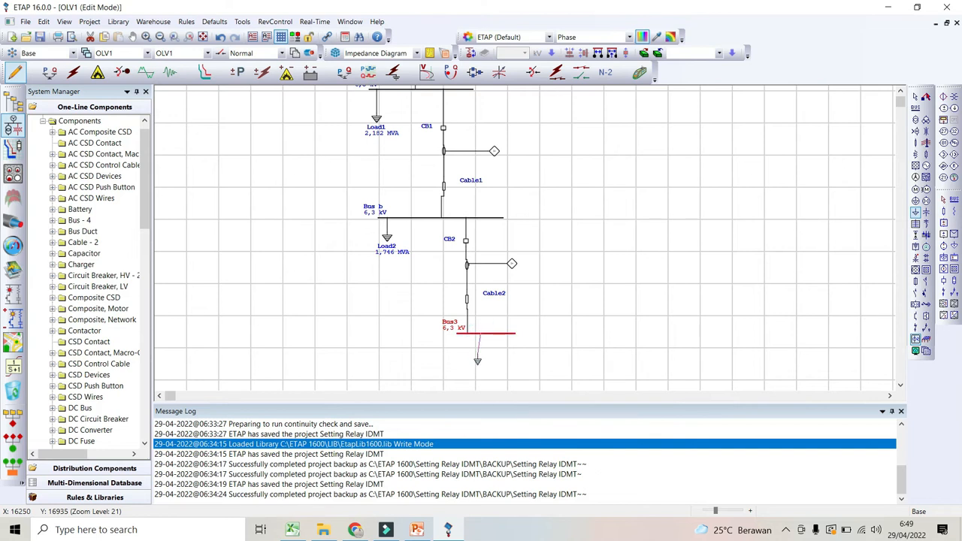
{"action": "left_click", "coordinate": [480, 359]}
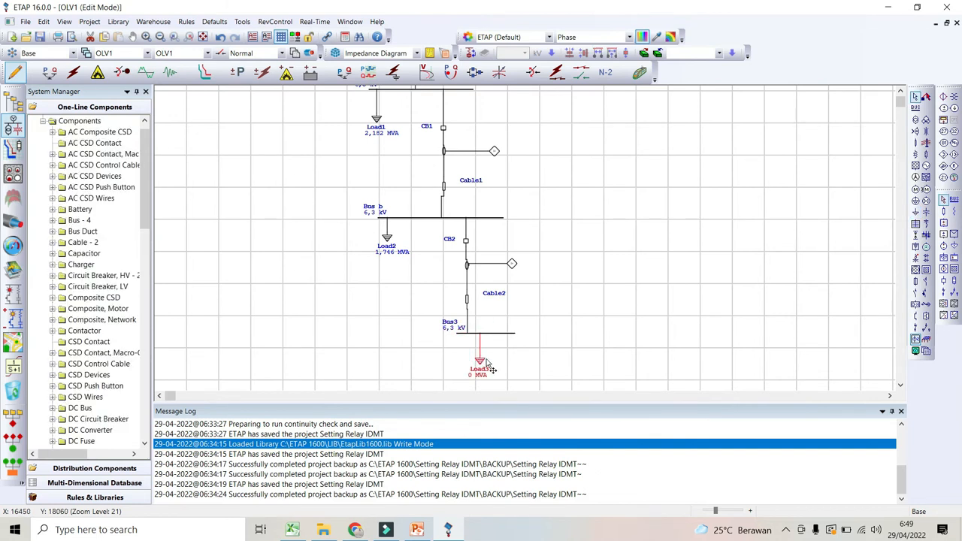
{"action": "double_click", "coordinate": [483, 368]}
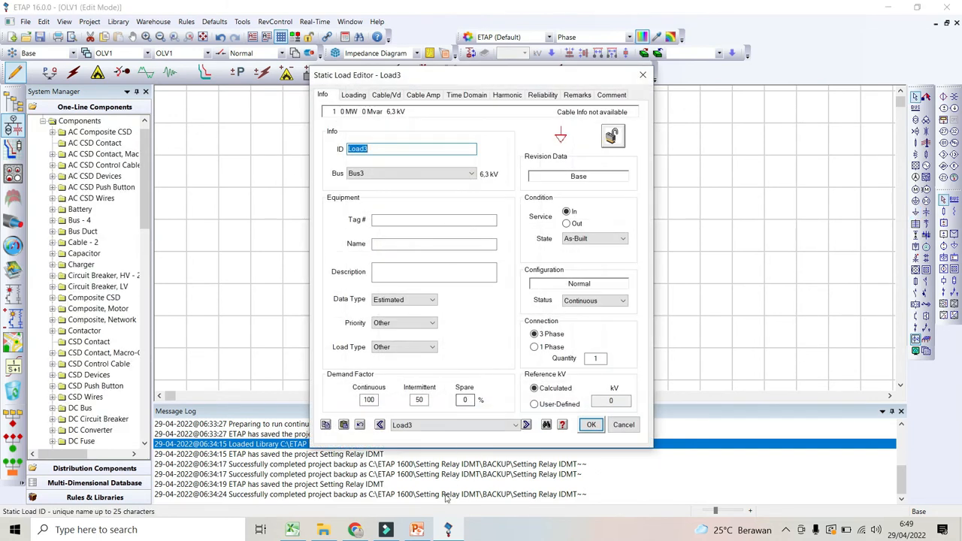
{"action": "left_click", "coordinate": [418, 531]}
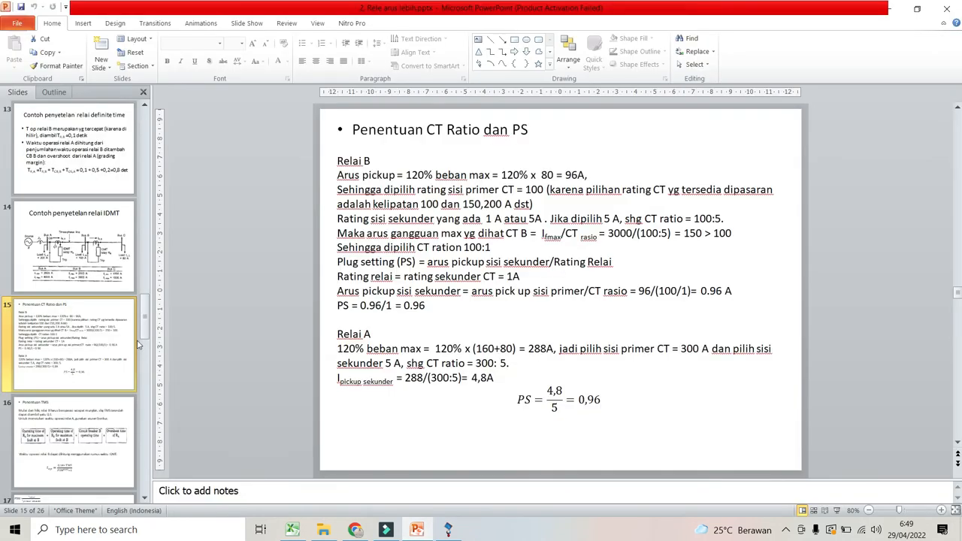
{"action": "left_click", "coordinate": [105, 277]}
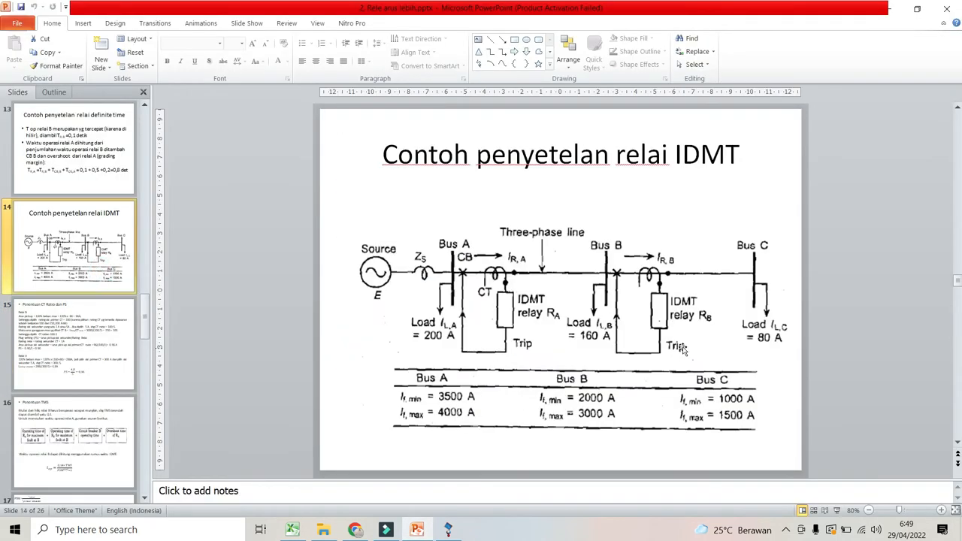
{"action": "left_click", "coordinate": [450, 531]}
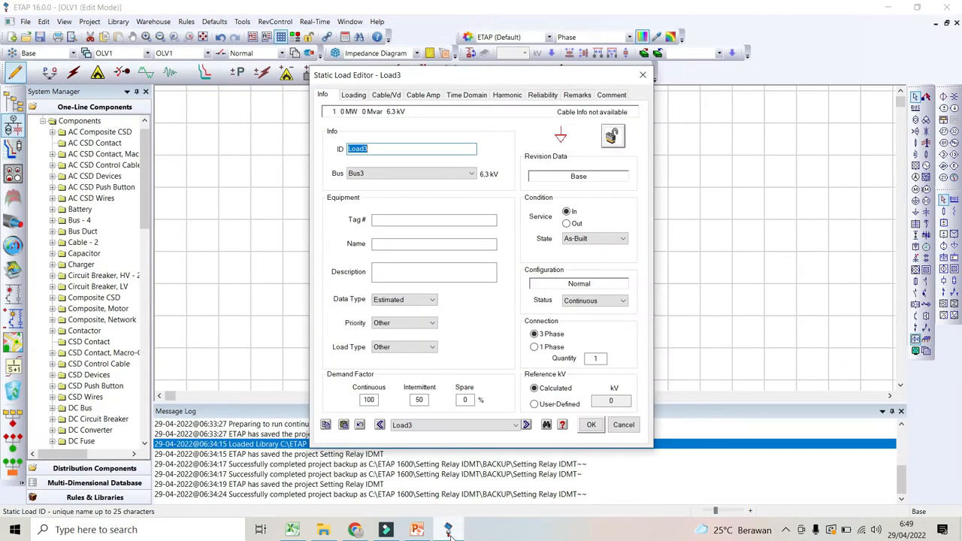
{"action": "left_click", "coordinate": [353, 95]}
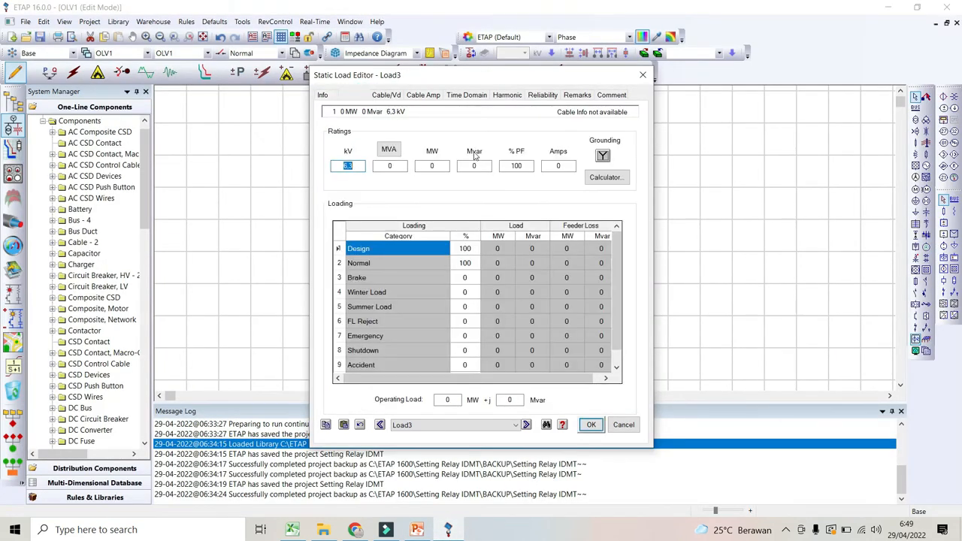
{"action": "double_click", "coordinate": [544, 167]}
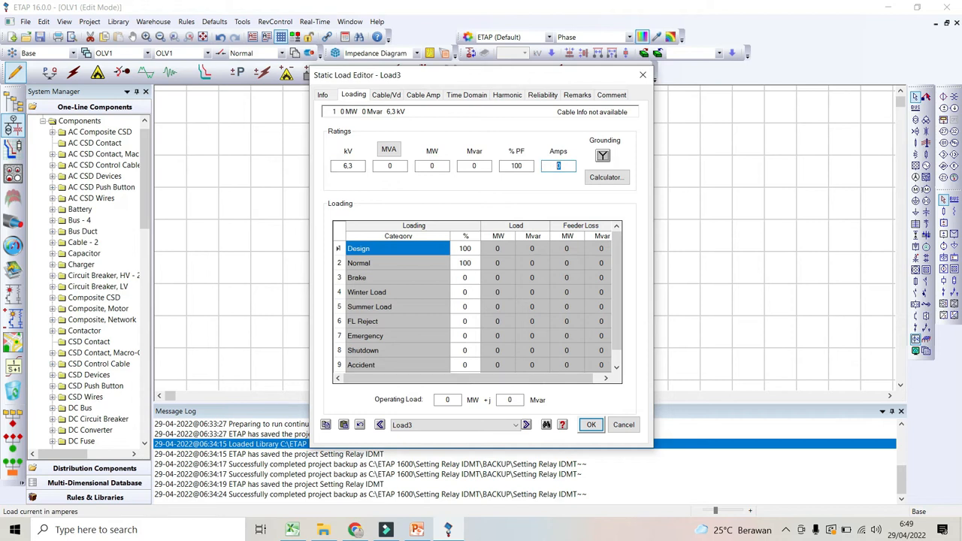
{"action": "key", "text": "Tab"}
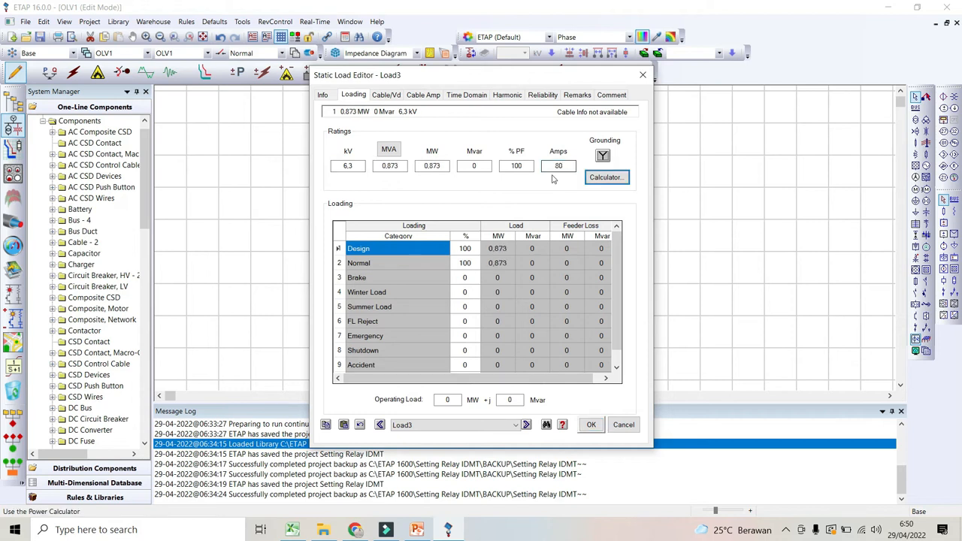
{"action": "left_click", "coordinate": [591, 425]}
Shrink the message log's height to give the one-line diagram more room.
{"action": "scroll", "coordinate": [579, 346], "scroll_direction": "up", "scroll_amount": 3}
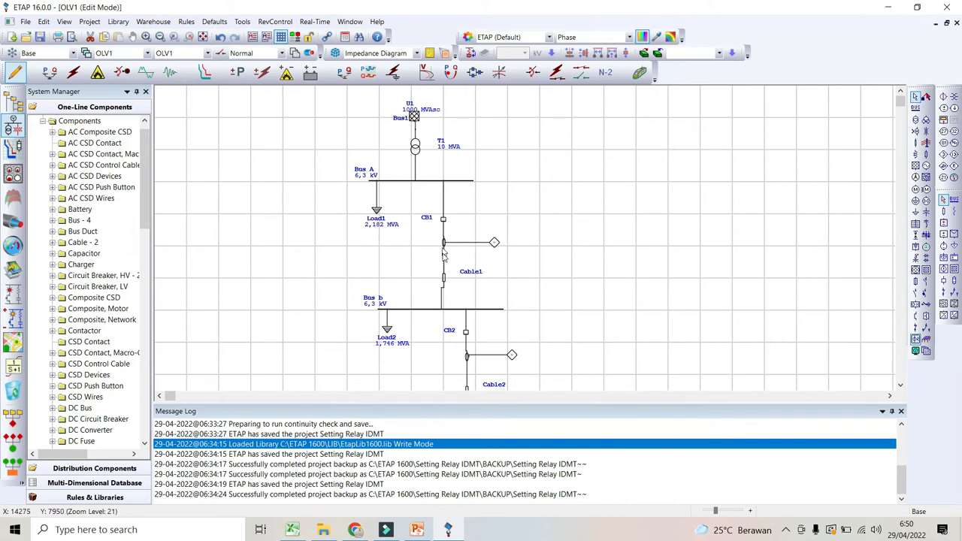
{"action": "scroll", "coordinate": [436, 285], "scroll_direction": "down", "scroll_amount": 2}
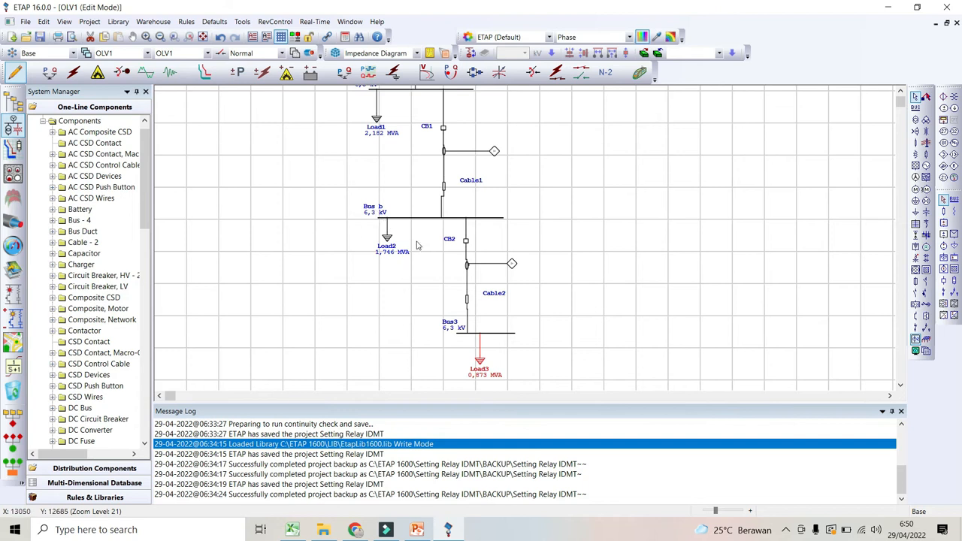
{"action": "scroll", "coordinate": [410, 284], "scroll_direction": "down", "scroll_amount": 2}
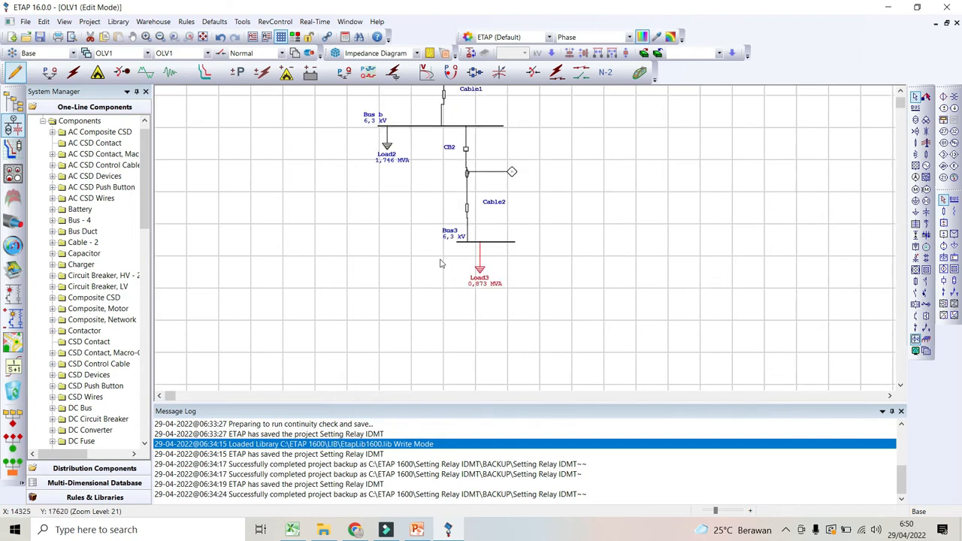
{"action": "scroll", "coordinate": [442, 261], "scroll_direction": "up", "scroll_amount": 4}
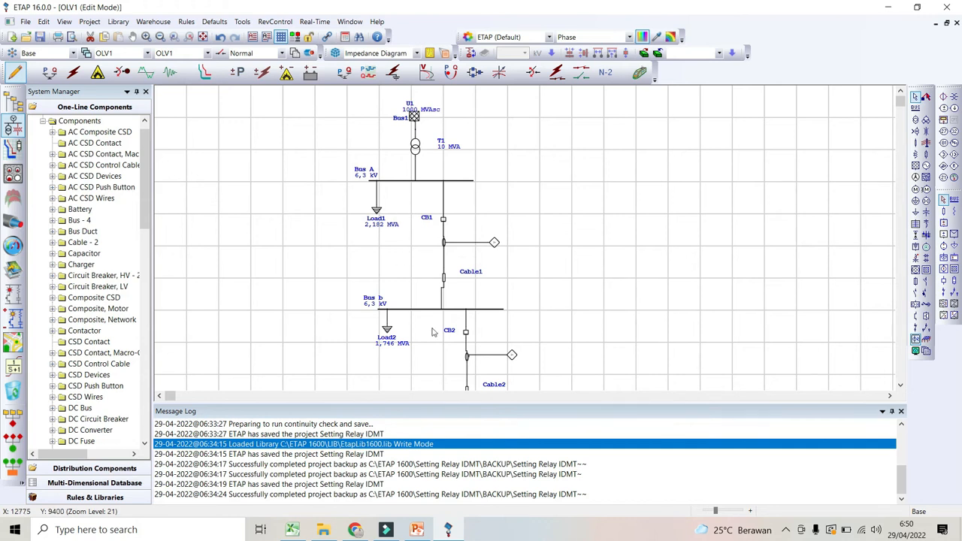
{"action": "left_click_drag", "start_coordinate": [448, 406], "coordinate": [453, 444]}
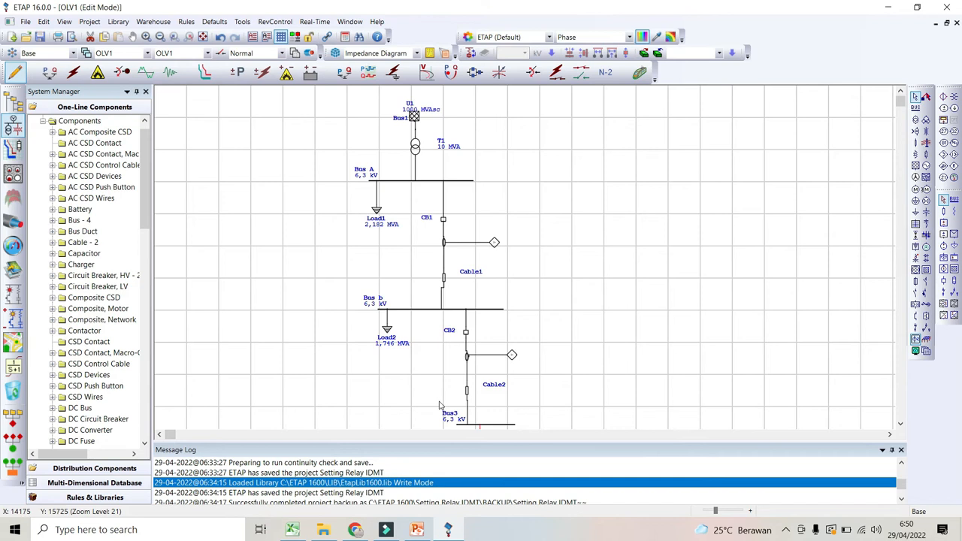
{"action": "left_click_drag", "start_coordinate": [454, 442], "coordinate": [453, 453]}
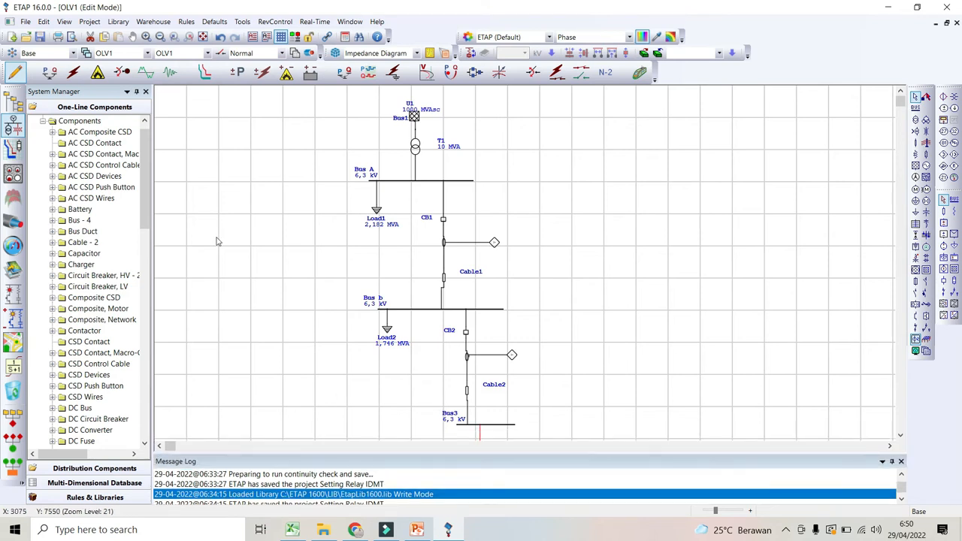
Run a load flow calculation with output name Untitled and display the bus voltages in kV.
{"action": "left_click", "coordinate": [50, 72]}
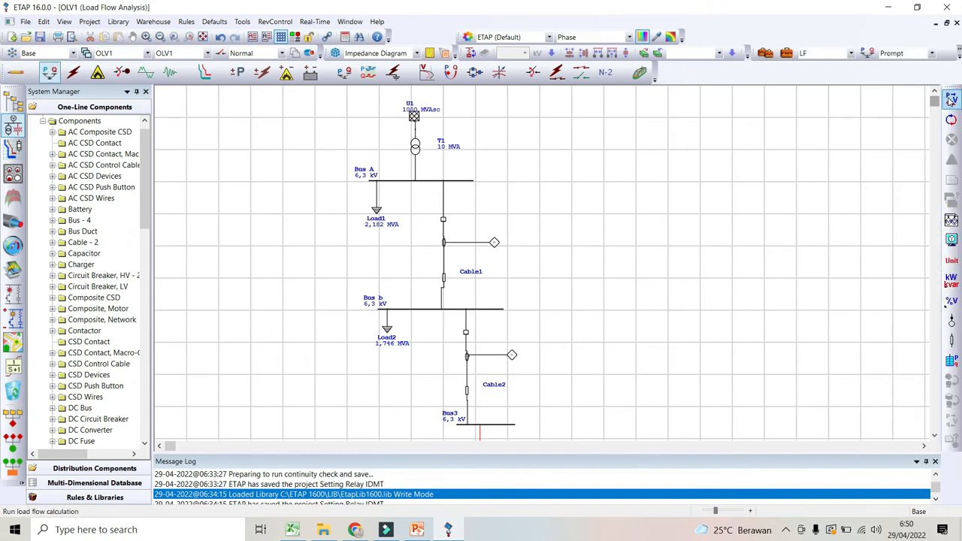
{"action": "left_click", "coordinate": [952, 100]}
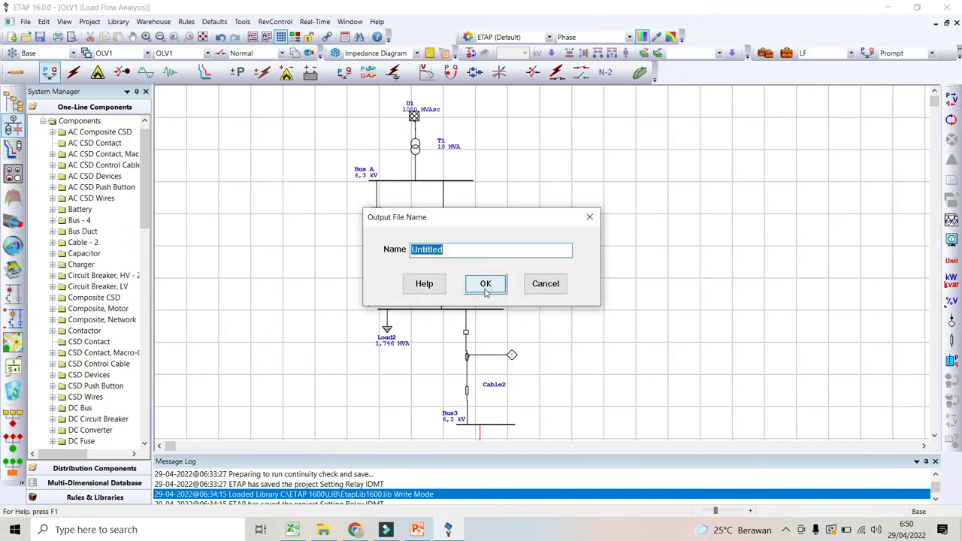
{"action": "left_click", "coordinate": [485, 282]}
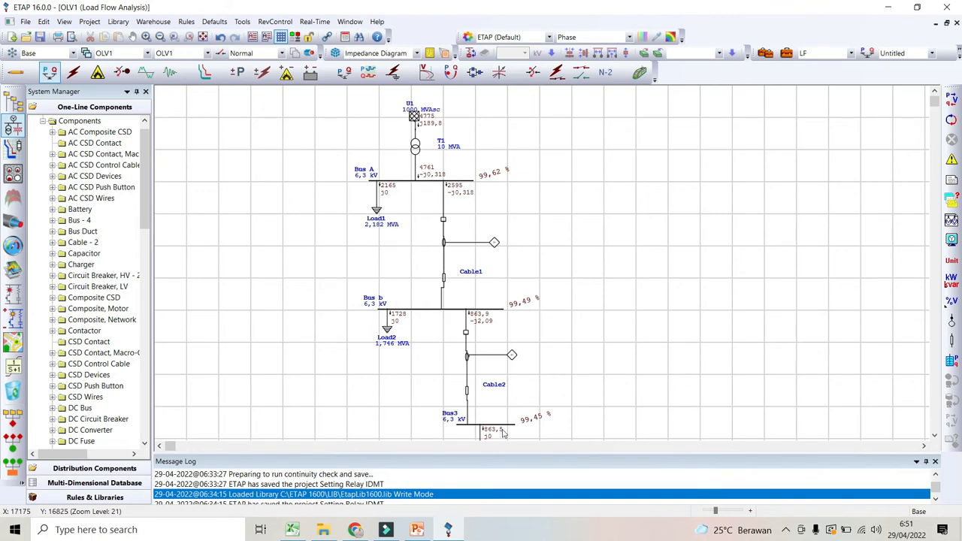
{"action": "scroll", "coordinate": [526, 418], "scroll_direction": "down", "scroll_amount": 3}
{"action": "scroll", "coordinate": [534, 403], "scroll_direction": "up", "scroll_amount": 3}
{"action": "left_click", "coordinate": [950, 302]}
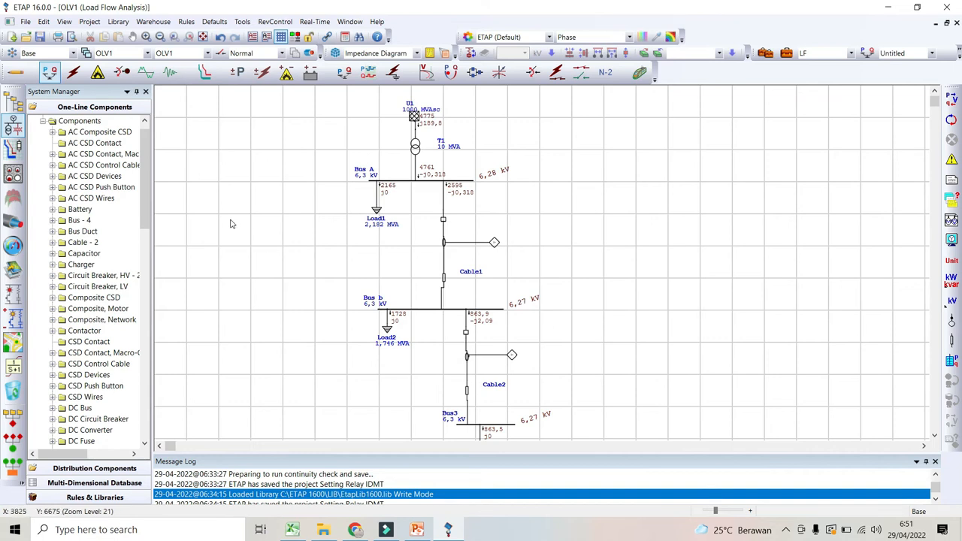
Simulate a Star sequence-of-operation fault on Bus3 with output name Untitled and check the tripping order of CB2 and CB1.
{"action": "left_click", "coordinate": [204, 73]}
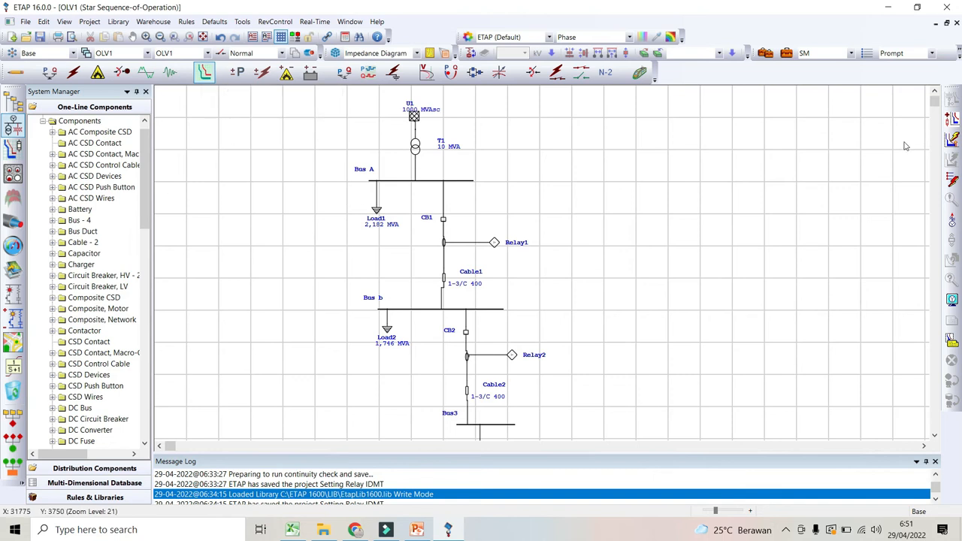
{"action": "left_click", "coordinate": [953, 181]}
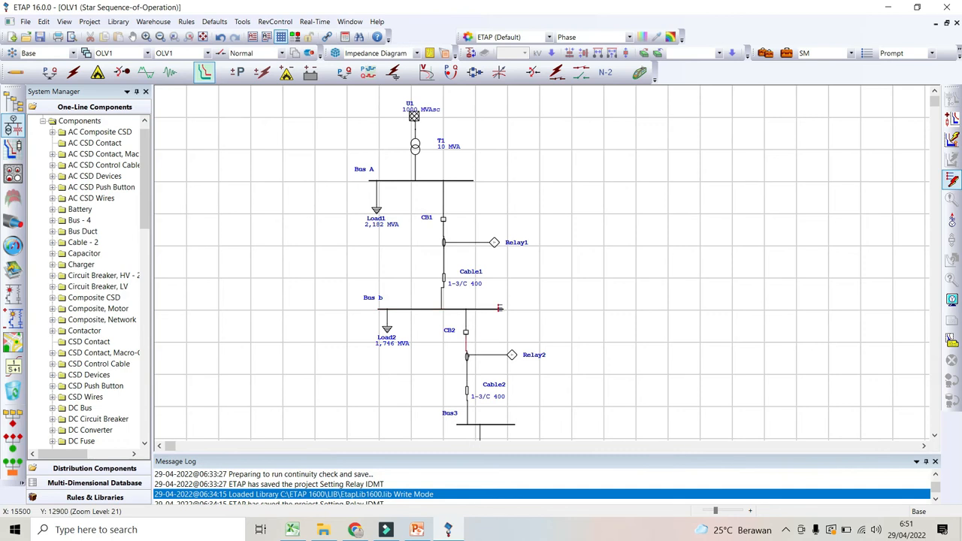
{"action": "scroll", "coordinate": [504, 279], "scroll_direction": "down", "scroll_amount": 5}
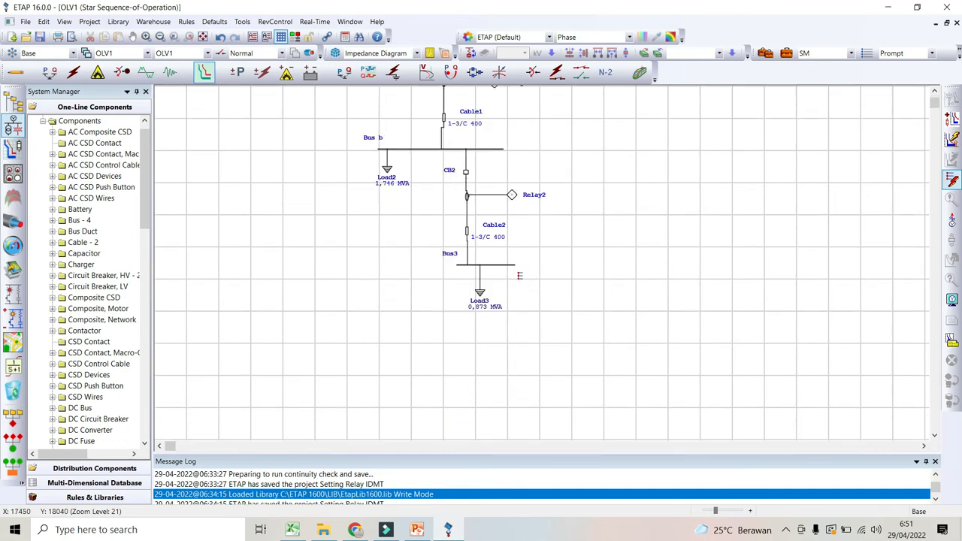
{"action": "scroll", "coordinate": [526, 280], "scroll_direction": "up", "scroll_amount": 2}
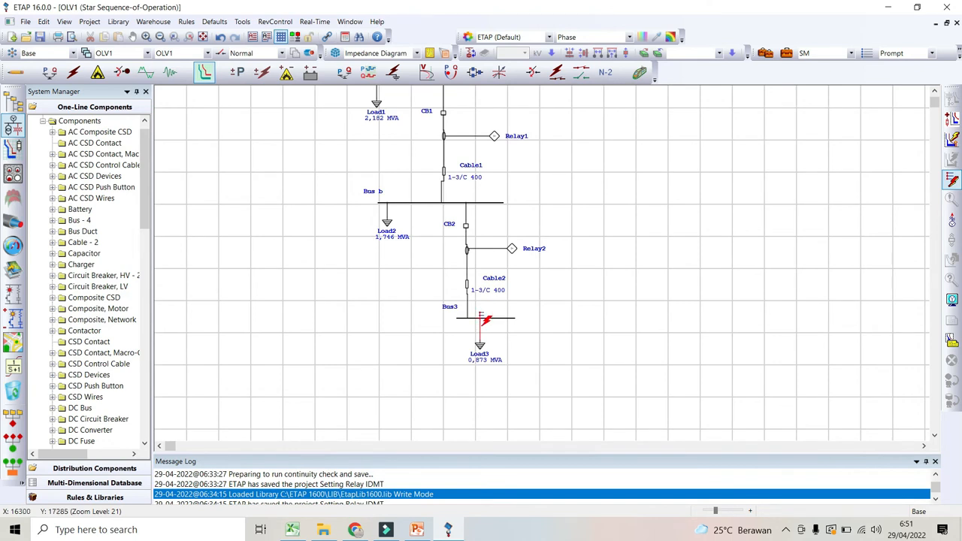
{"action": "left_click", "coordinate": [491, 317]}
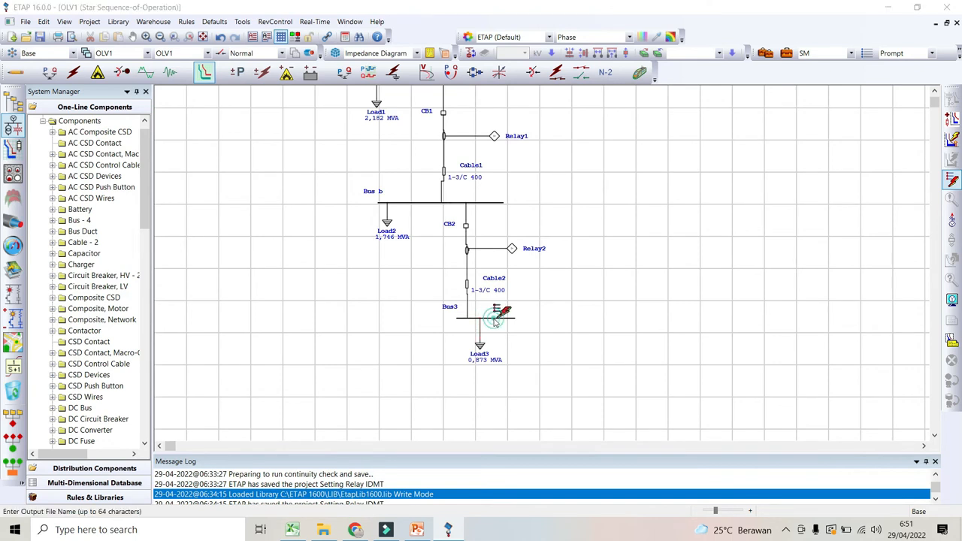
{"action": "left_click", "coordinate": [486, 285]}
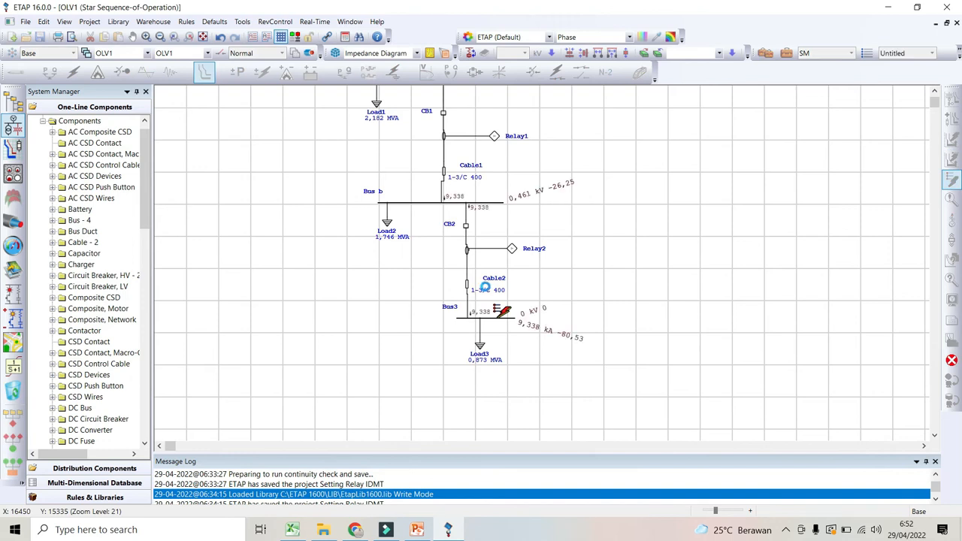
{"action": "scroll", "coordinate": [475, 308], "scroll_direction": "up", "scroll_amount": 2}
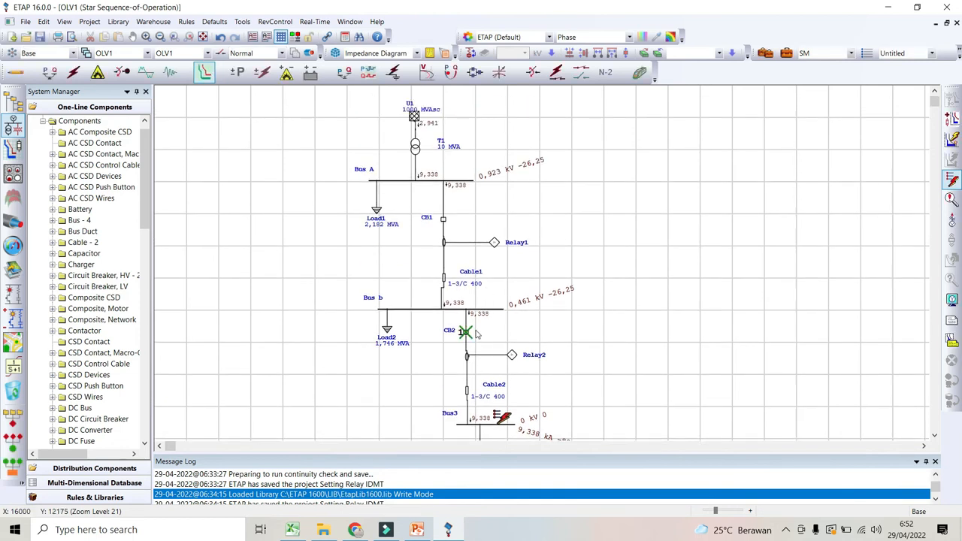
{"action": "mouse_move", "coordinate": [447, 225]}
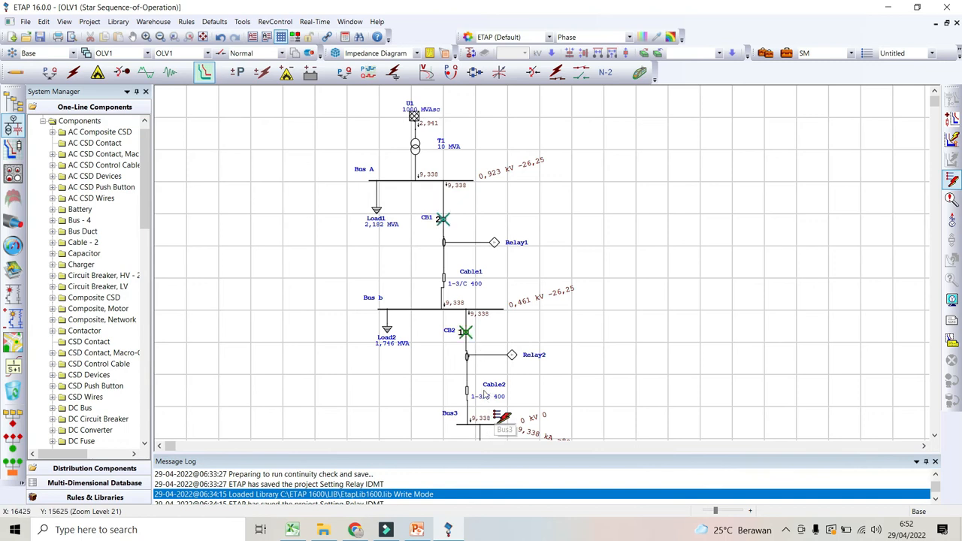
{"action": "mouse_move", "coordinate": [462, 334]}
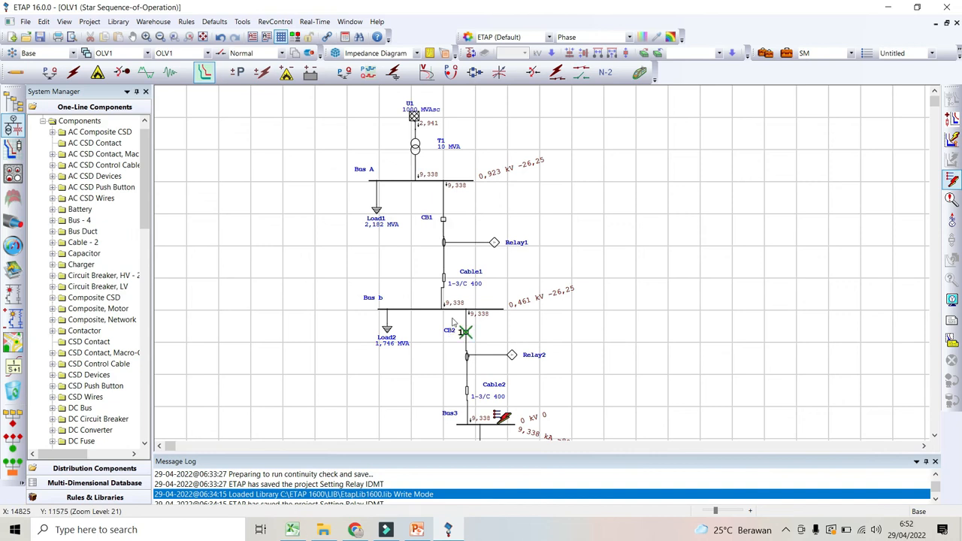
Clear the Bus3 fault simulation and place a sequence-of-operation fault on Bus b.
{"action": "left_click", "coordinate": [954, 178]}
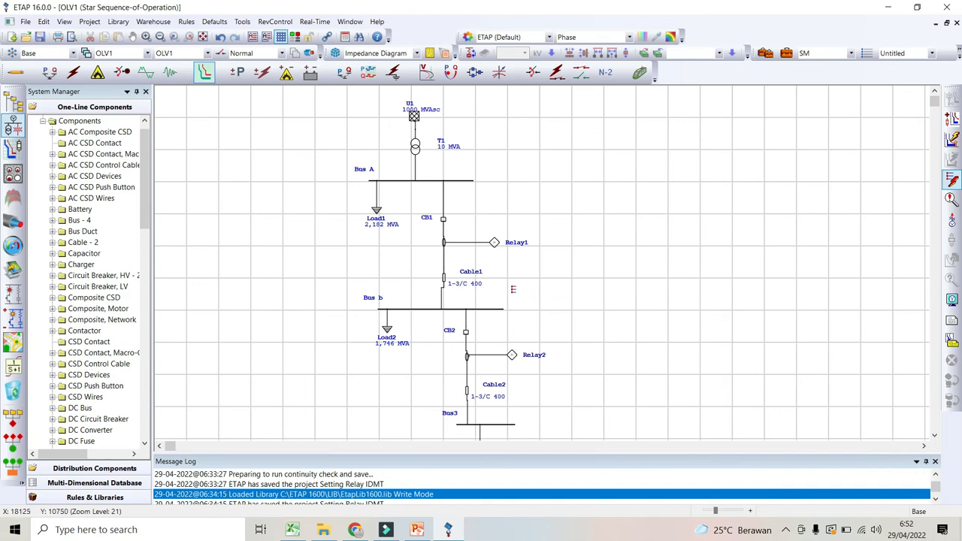
{"action": "left_click", "coordinate": [495, 308]}
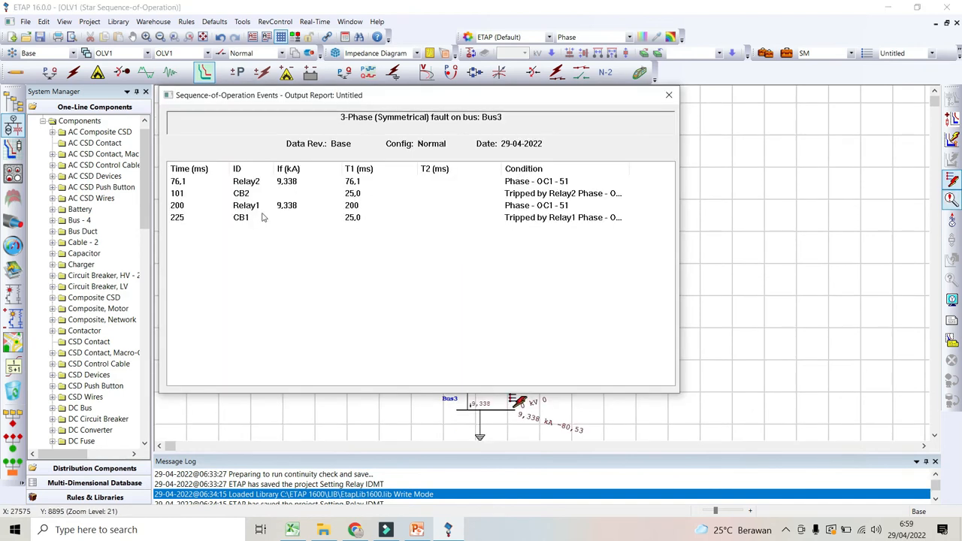
Examine the Bus3 fault's sequence-of-operation events for the relay operating times and breaker trip times, and close the event list.
{"action": "left_click", "coordinate": [669, 95]}
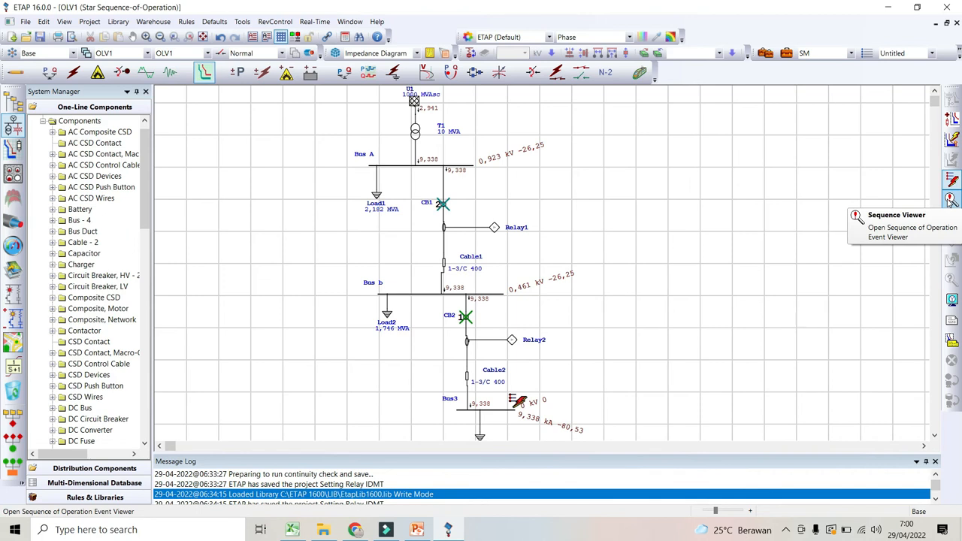
{"action": "left_click", "coordinate": [952, 200]}
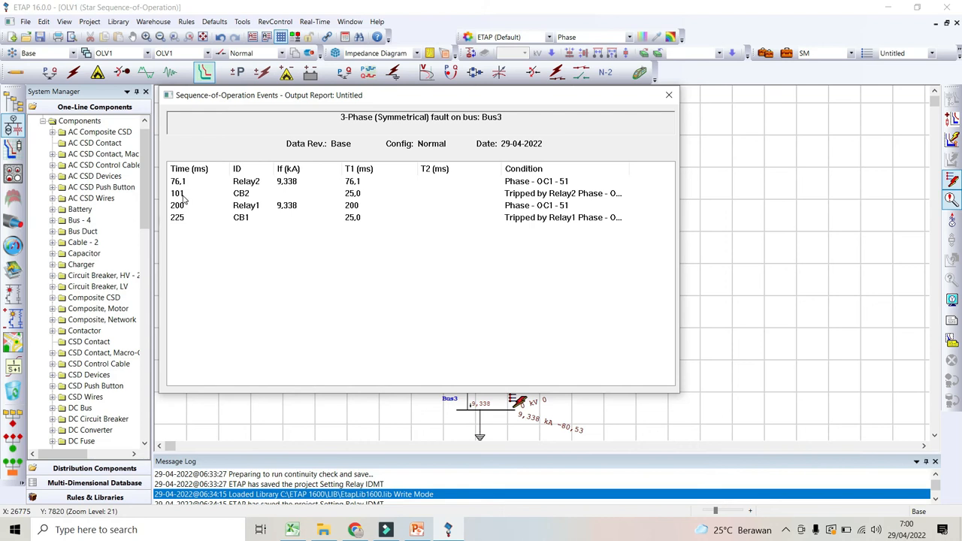
{"action": "left_click_drag", "start_coordinate": [341, 97], "coordinate": [313, 21]}
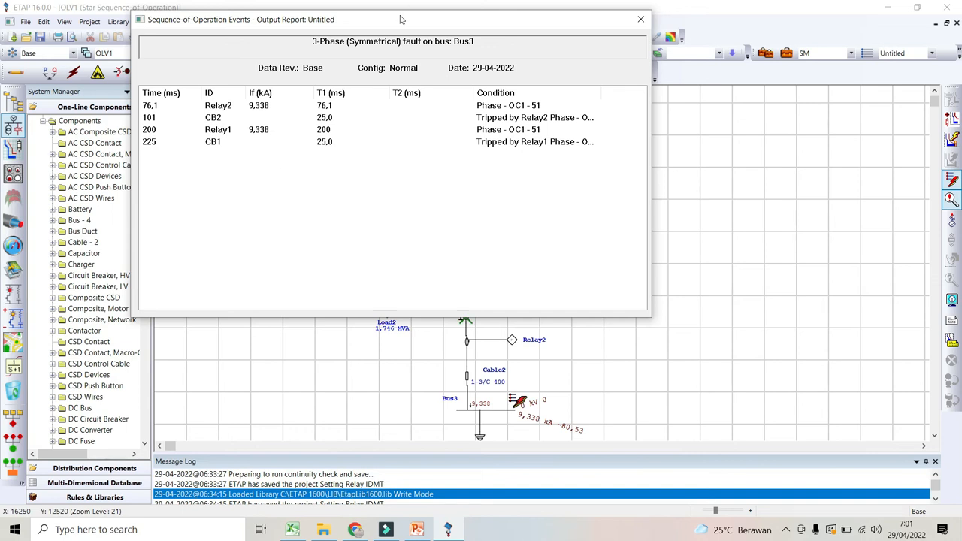
{"action": "left_click_drag", "start_coordinate": [401, 20], "coordinate": [498, 127]}
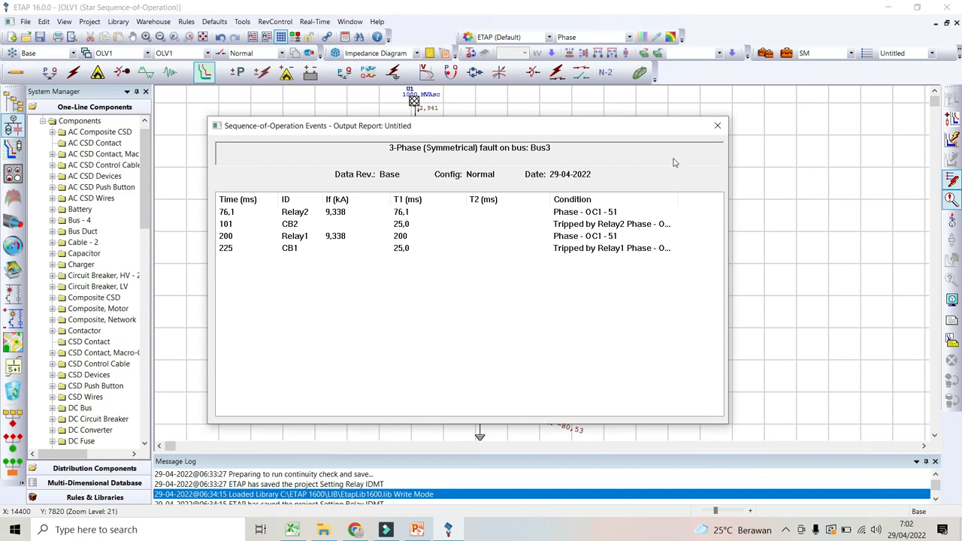
{"action": "left_click", "coordinate": [718, 127]}
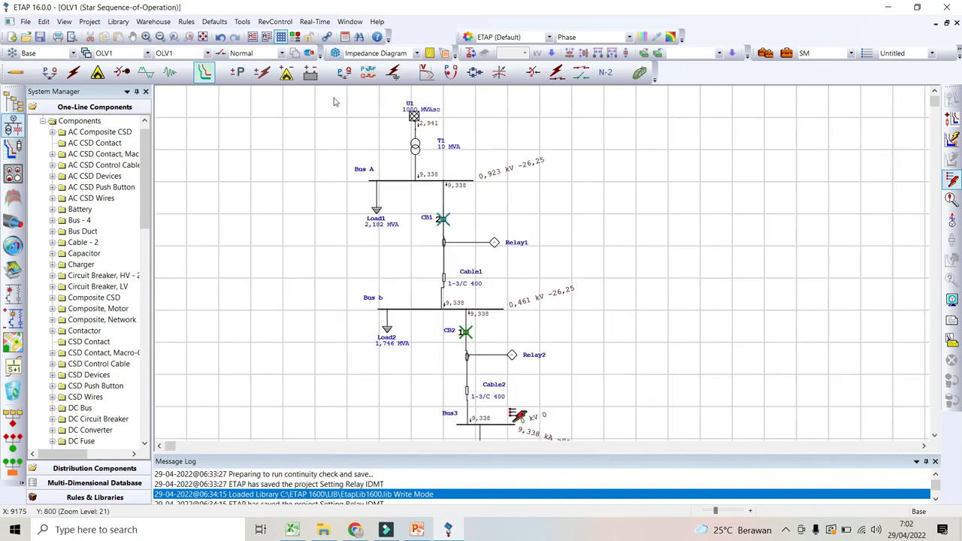
Select the whole one-line network from U1 to Load3 and create a Star view of its relay curves normalized for the Bus3 fault.
{"action": "left_click_drag", "start_coordinate": [327, 93], "coordinate": [376, 149]}
{"action": "scroll", "coordinate": [526, 376], "scroll_direction": "down", "scroll_amount": 1}
{"action": "scroll", "coordinate": [561, 489], "scroll_direction": "down", "scroll_amount": 5}
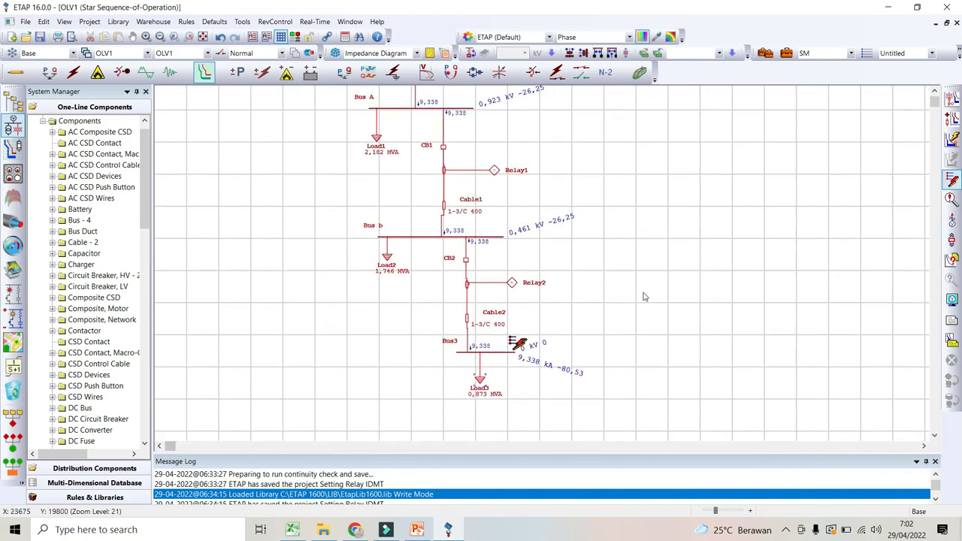
{"action": "left_click", "coordinate": [952, 99]}
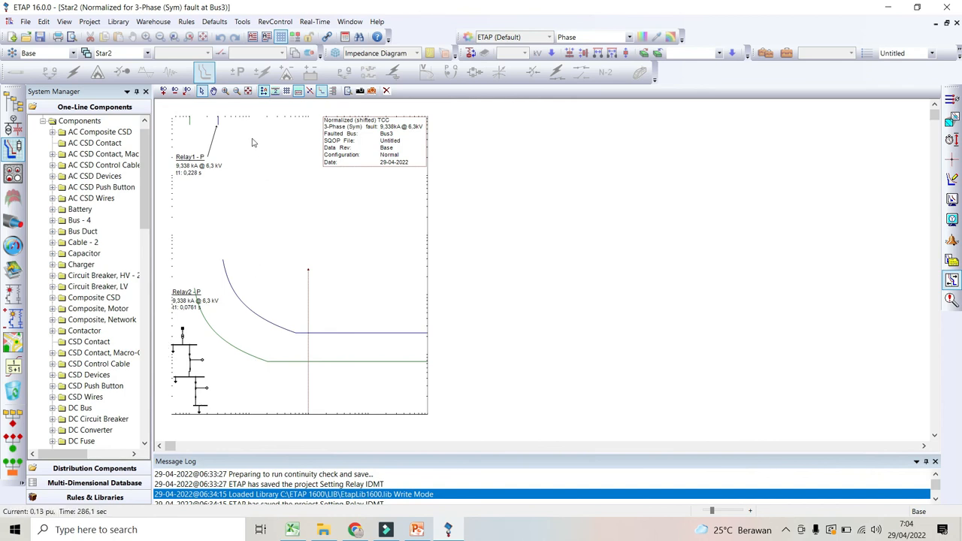
Enlarge the normalized time-current plot and examine the Relay1 and Relay2 curves, their operating times and the three-phase fault current line.
{"action": "mouse_move", "coordinate": [220, 121]}
{"action": "left_click", "coordinate": [225, 90]}
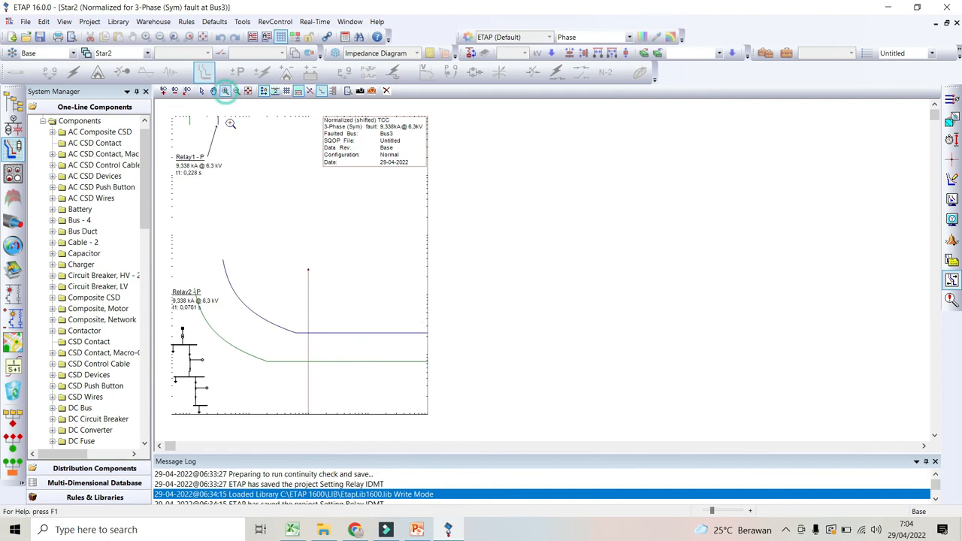
{"action": "left_click", "coordinate": [246, 196]}
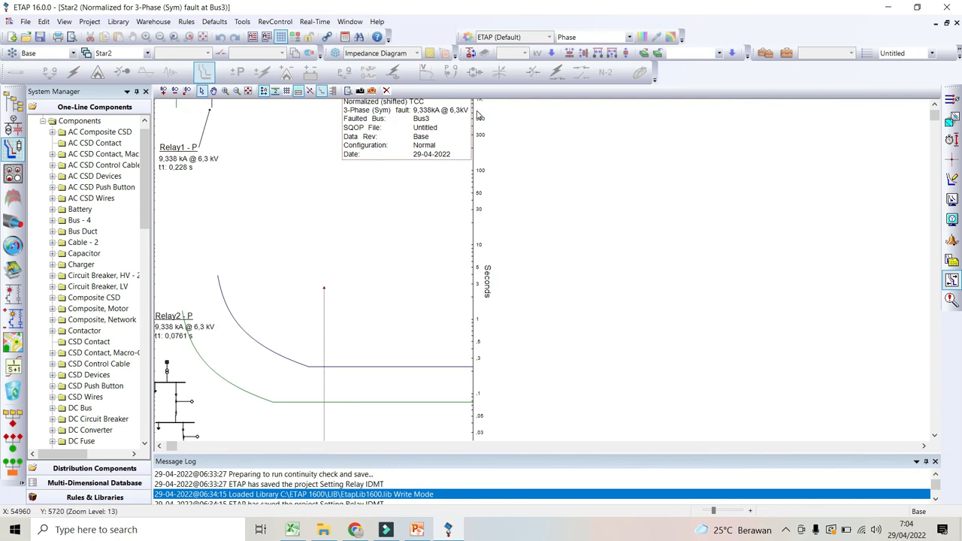
{"action": "scroll", "coordinate": [454, 388], "scroll_direction": "down", "scroll_amount": 2}
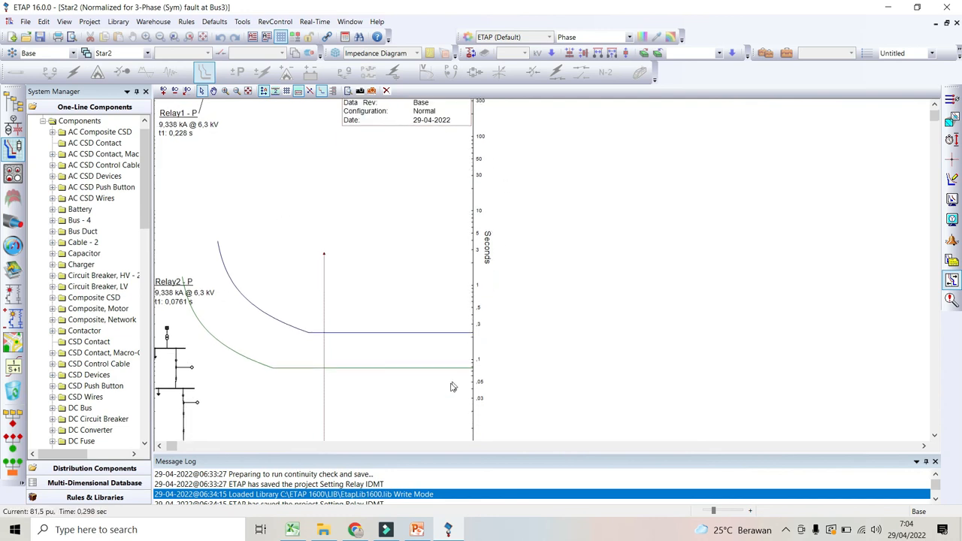
{"action": "scroll", "coordinate": [454, 387], "scroll_direction": "down", "scroll_amount": 4}
{"action": "scroll", "coordinate": [337, 362], "scroll_direction": "down", "scroll_amount": 4}
{"action": "scroll", "coordinate": [336, 362], "scroll_direction": "up", "scroll_amount": 3}
{"action": "scroll", "coordinate": [329, 326], "scroll_direction": "up", "scroll_amount": 4}
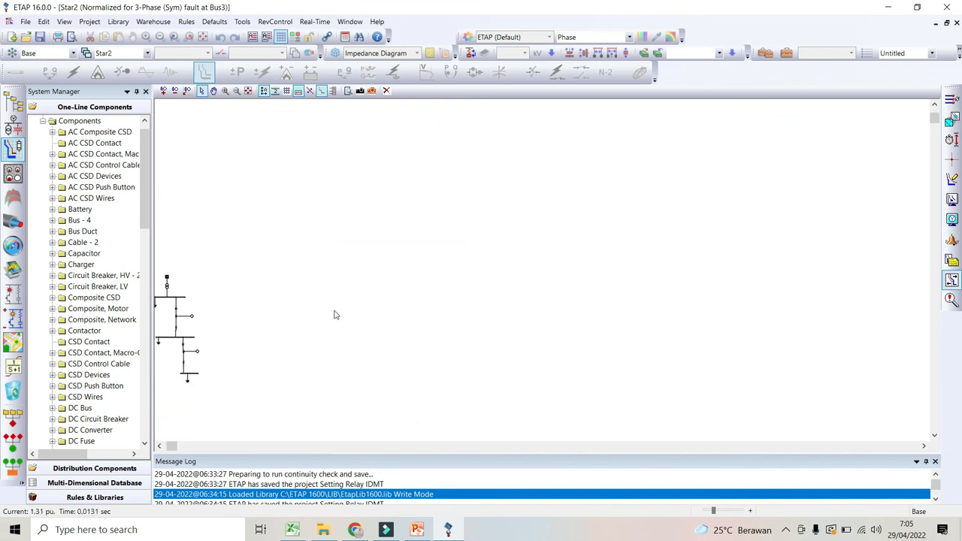
{"action": "scroll", "coordinate": [335, 316], "scroll_direction": "up", "scroll_amount": 2}
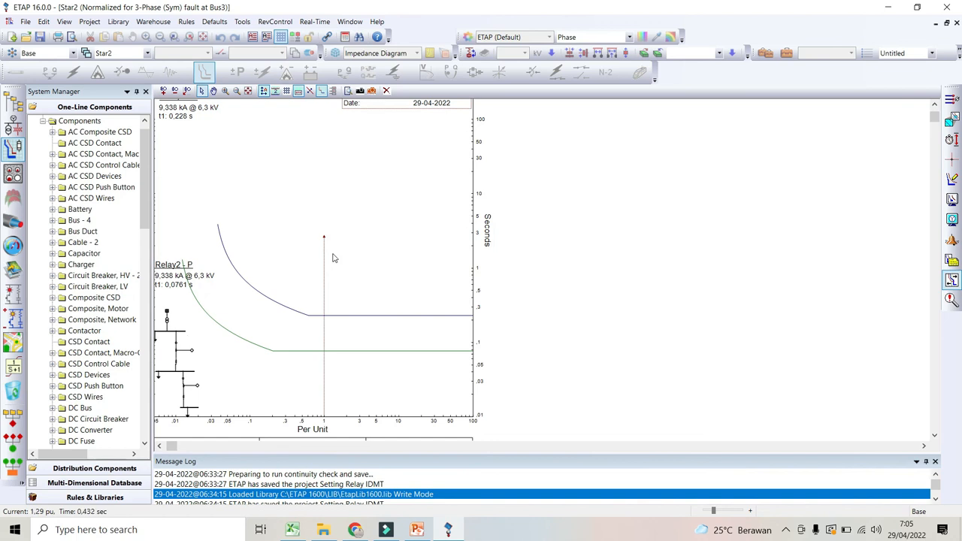
{"action": "mouse_move", "coordinate": [325, 240]}
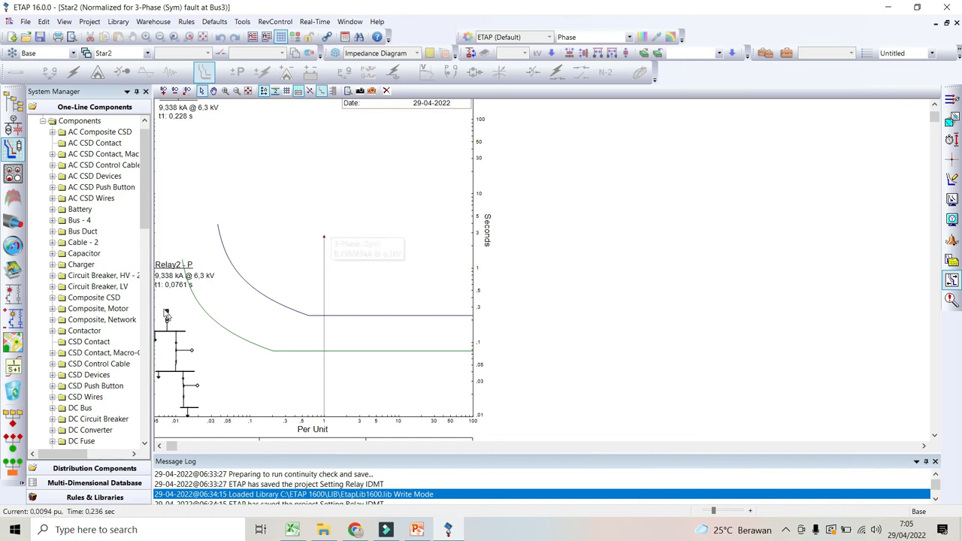
{"action": "mouse_move", "coordinate": [164, 290]}
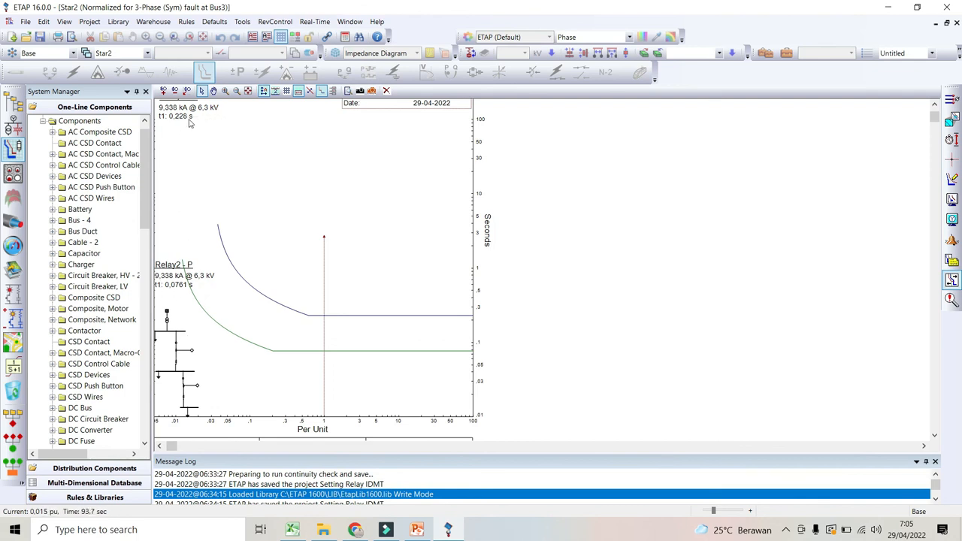
{"action": "mouse_move", "coordinate": [178, 118]}
Compare the Bus3 fault's sequence-of-operation events with the operating times labelled on the plotted relay curves, and close the event list.
{"action": "left_click", "coordinate": [952, 299]}
{"action": "left_click_drag", "start_coordinate": [434, 123], "coordinate": [630, 113]}
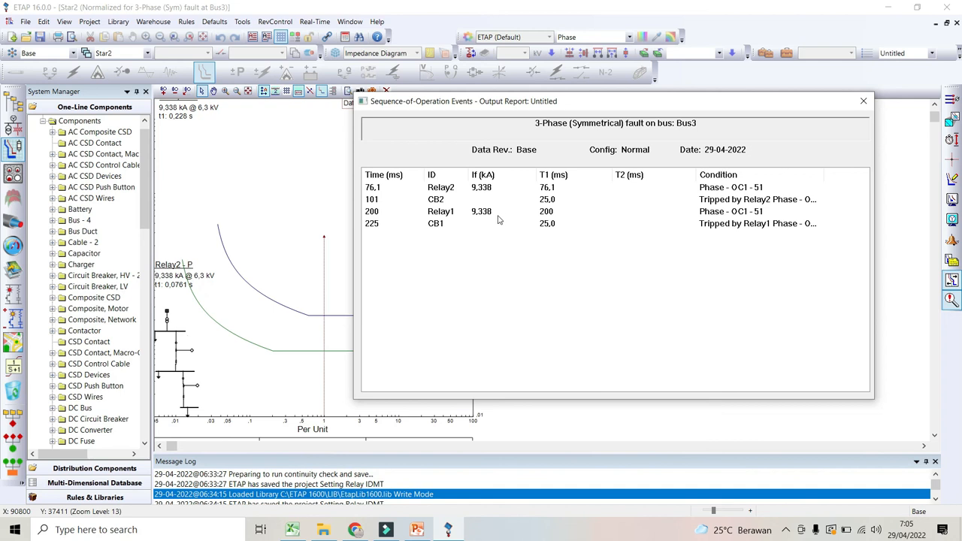
{"action": "left_click", "coordinate": [857, 106]}
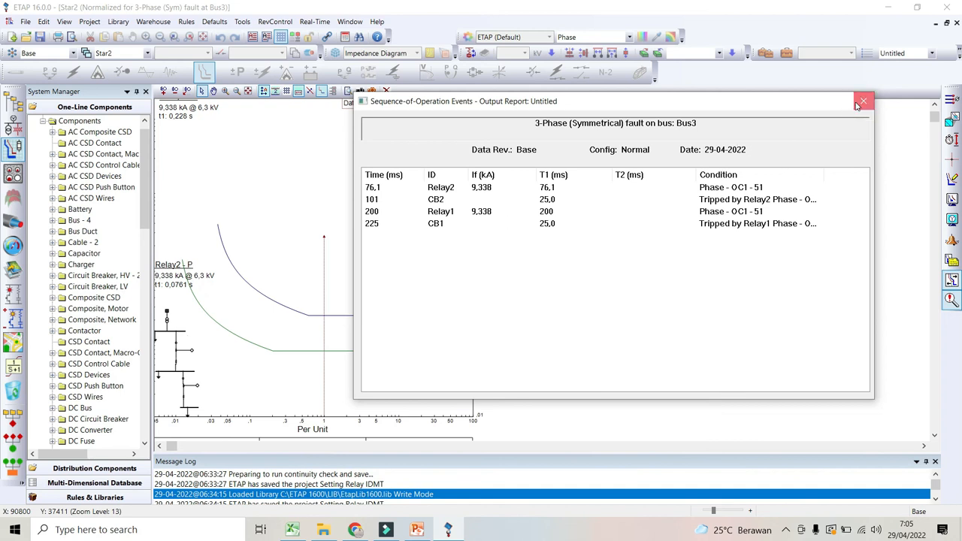